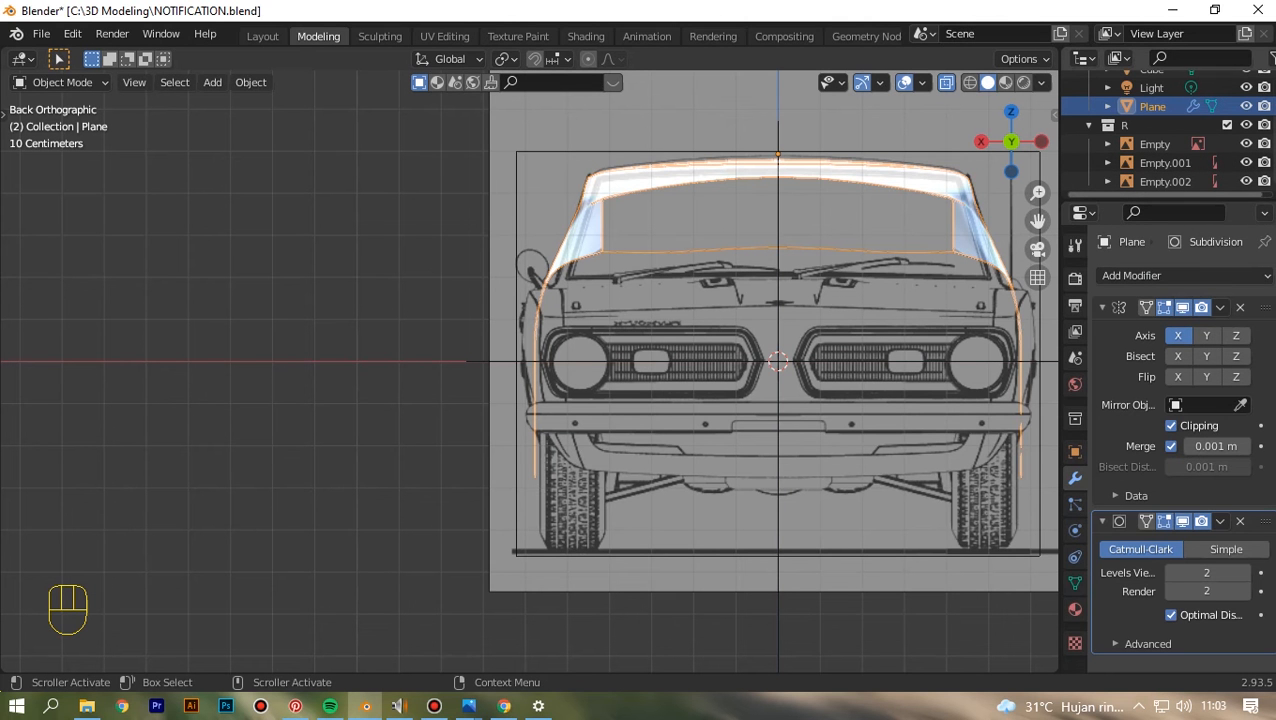
- In front view, duplicate the blueprint image and lower the copy 1.4286 m along Z
left_click_drag(1165, 200, 1165, 436)
key("KP_1")
scroll(530, 374, "down", 1)
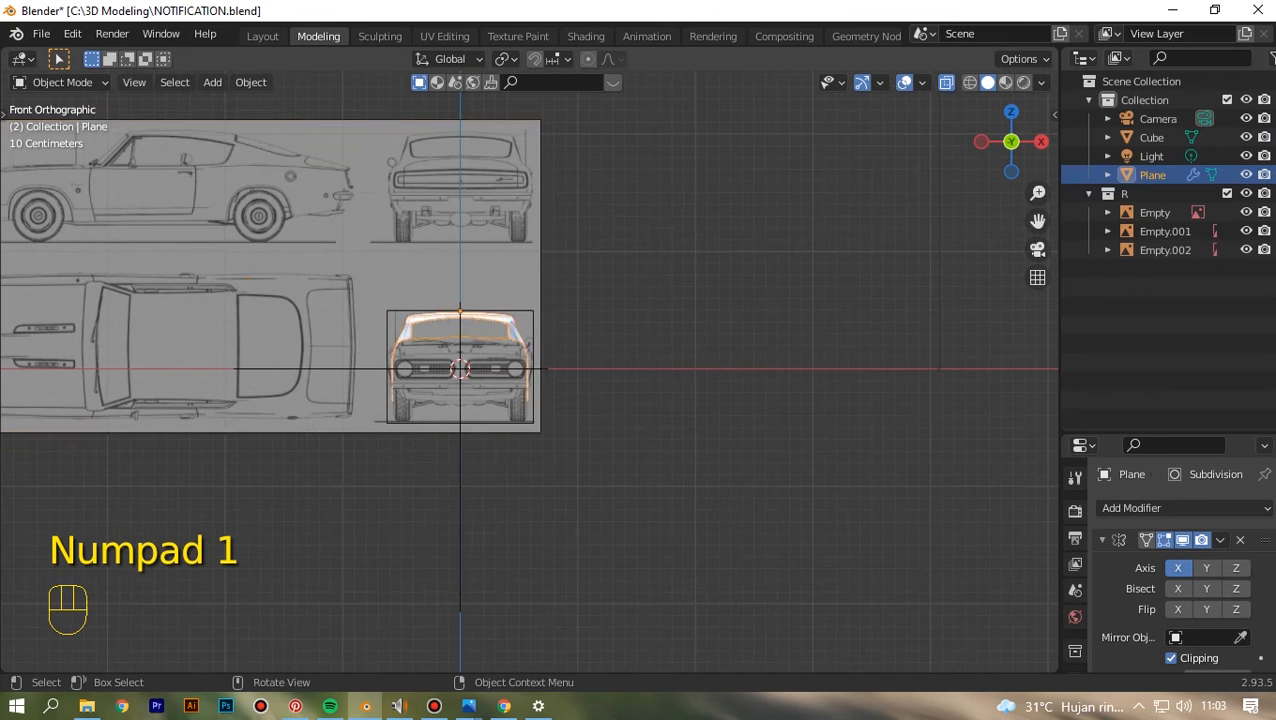
left_click(530, 374)
key("shift+d")
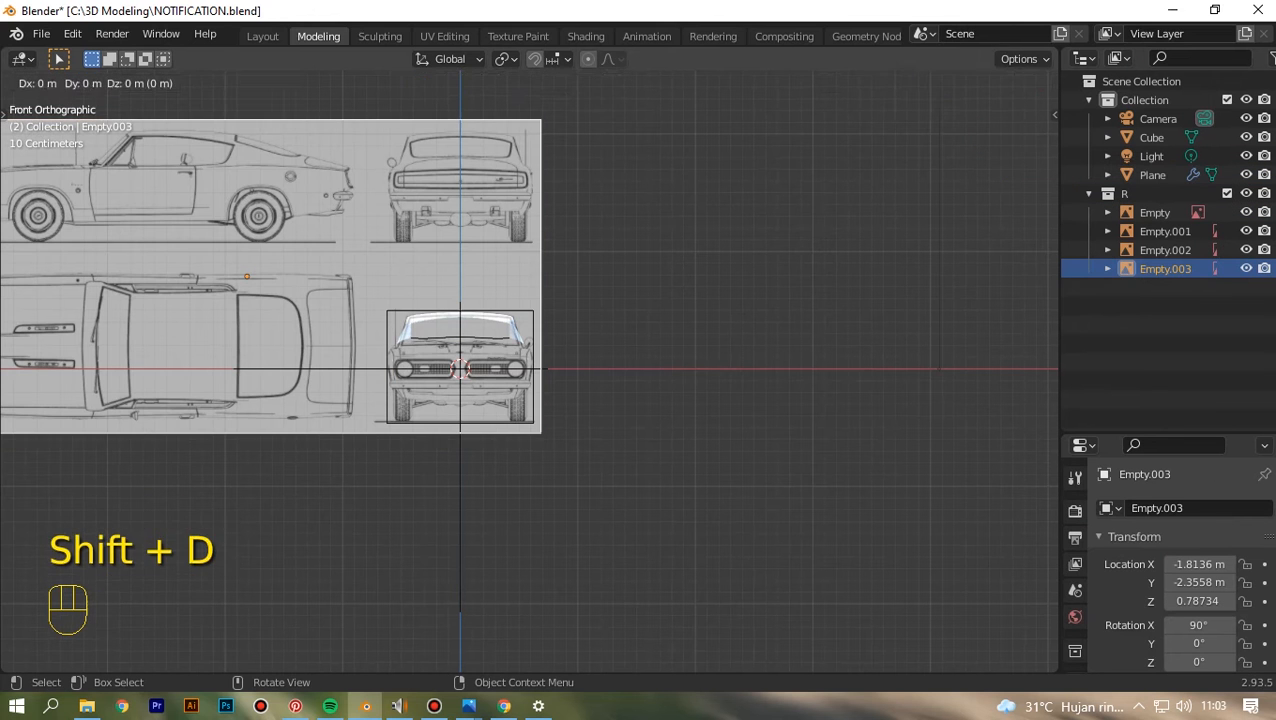
key("g")
key("z")
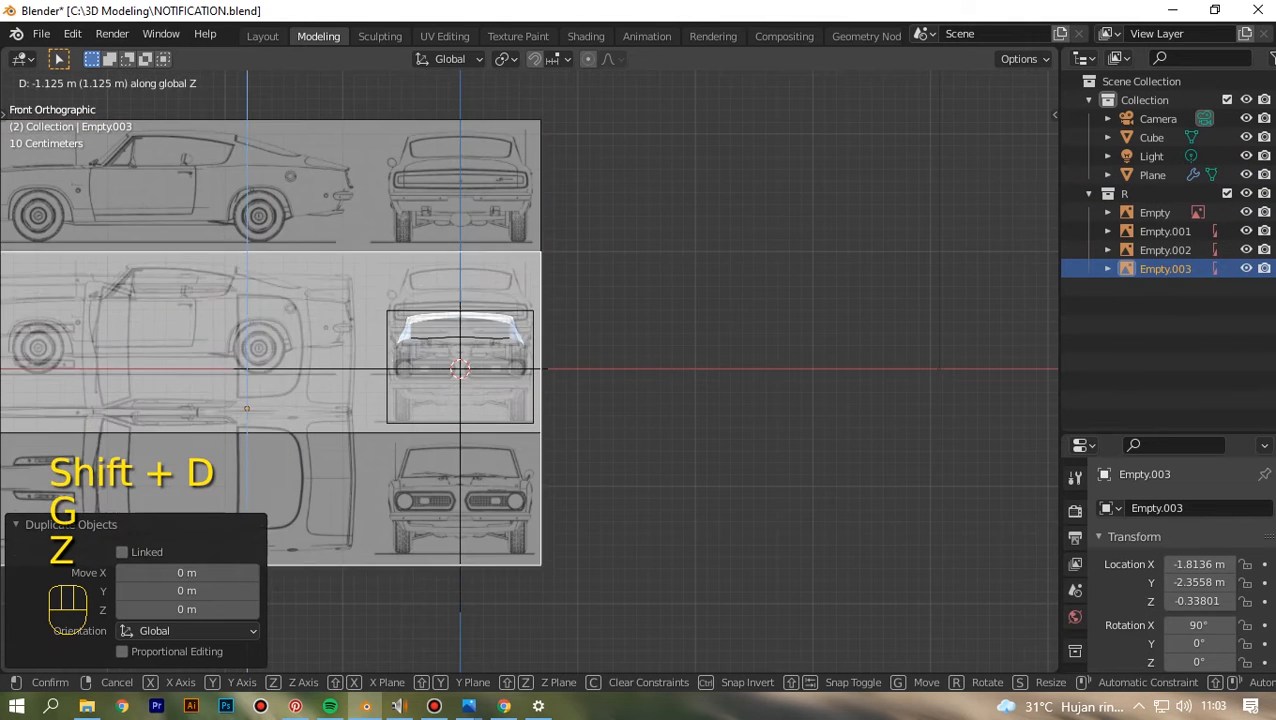
left_click(529, 372)
- Nudge the duplicated blueprint down about 0.099 m on Z to align its rear-view car with the box outline
scroll(529, 372, "up", 5)
key("z")
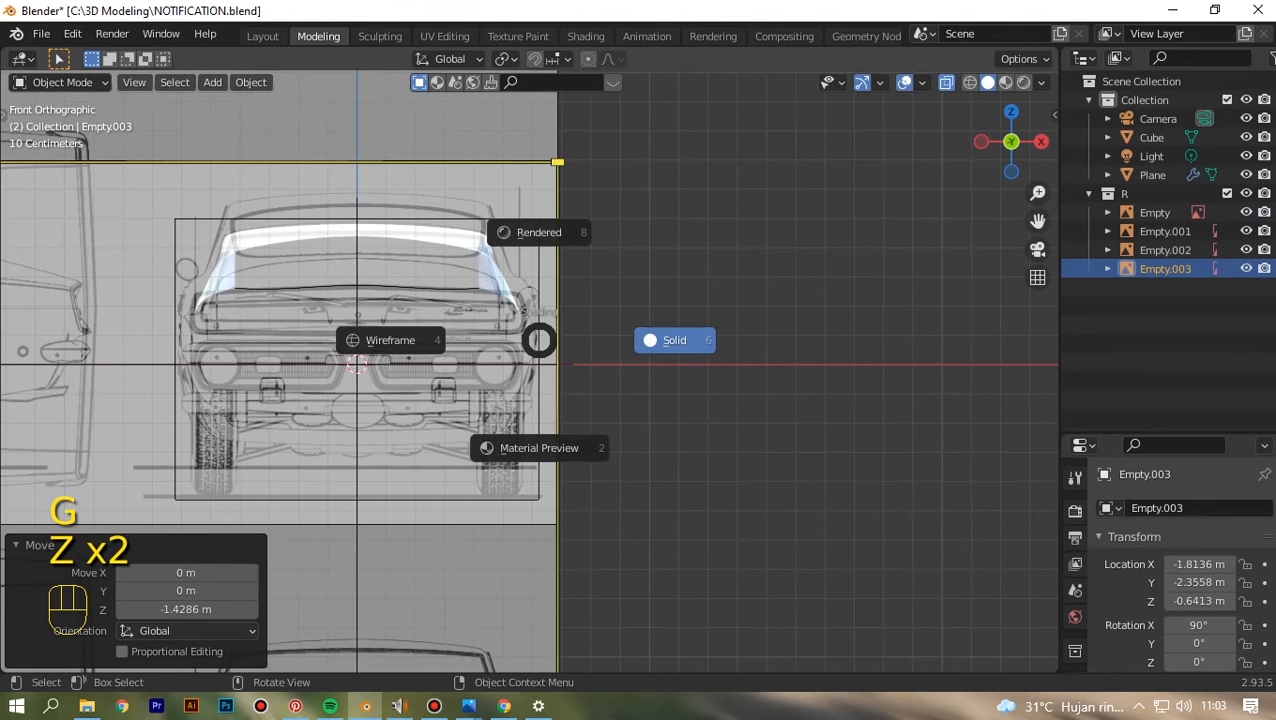
left_click(539, 340)
key("g")
key("Down")
key("Down")
key("Down")
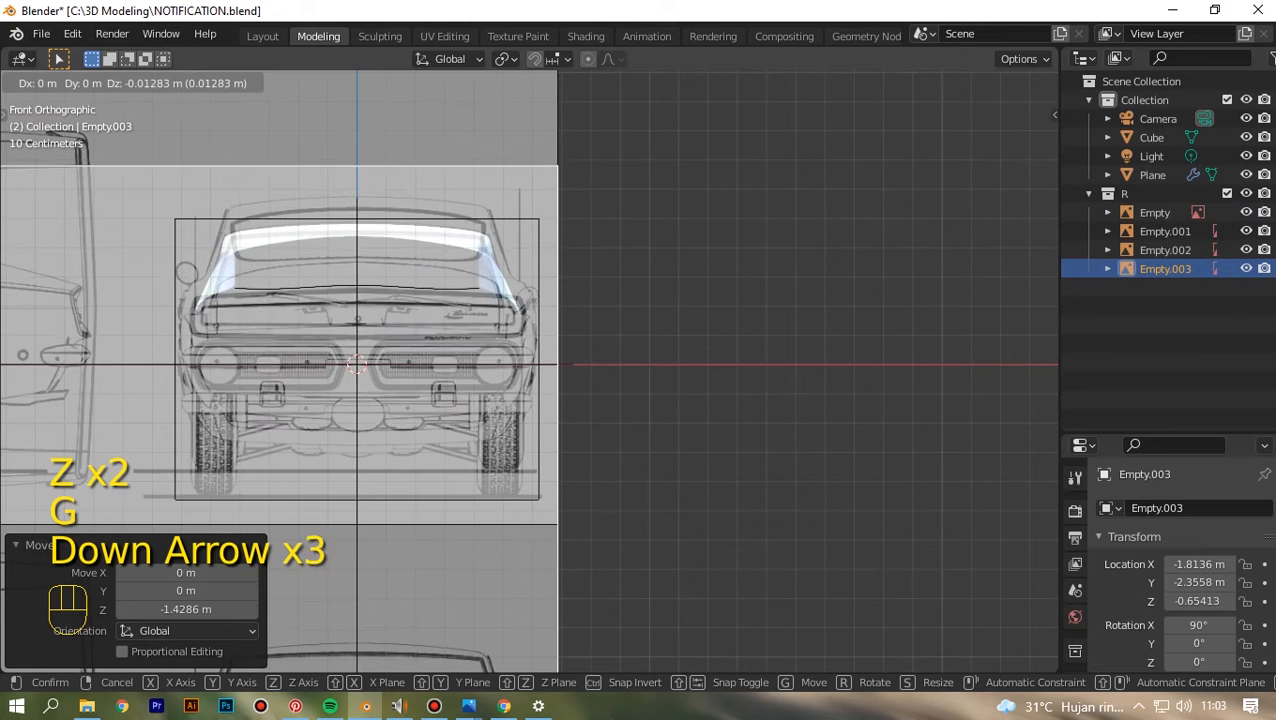
key("Down")
key("Down")
key("Down")
key("Down")
key("Down")
key("Down")
key("Down")
key("Down")
key("Down")
key("Down")
key("Down")
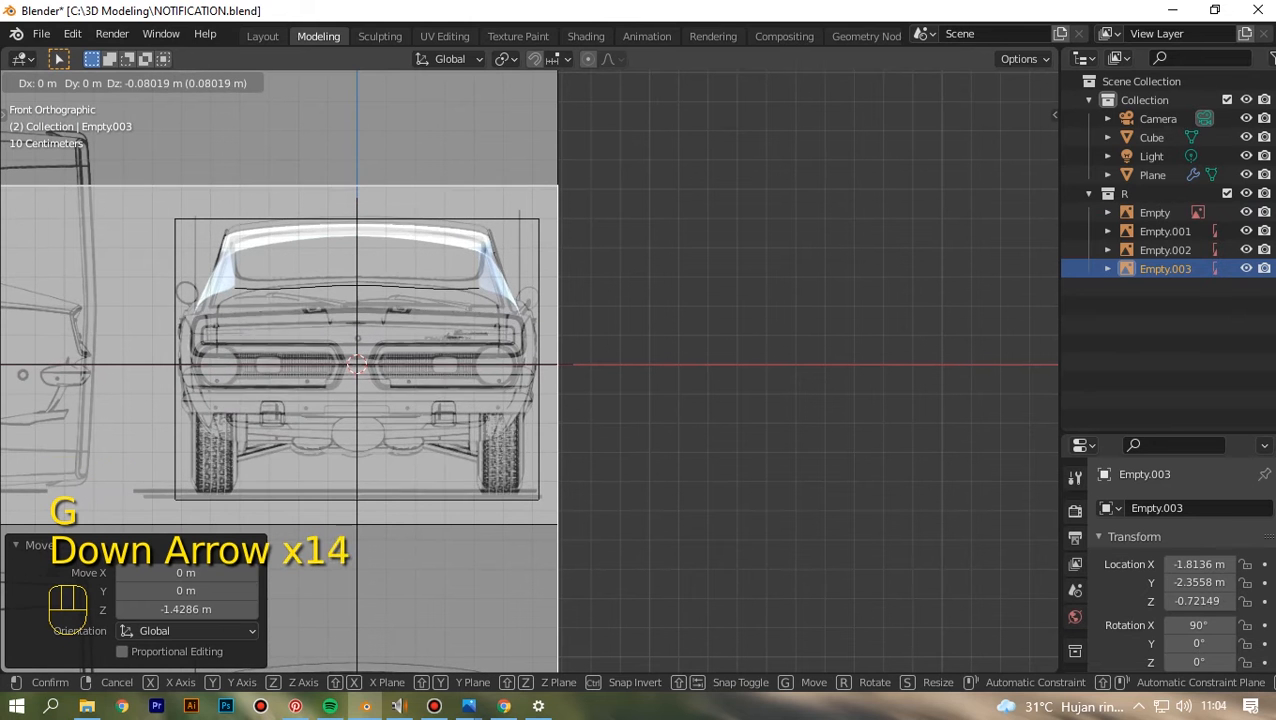
key("Down")
key("Down")
key("Down")
key("Down")
key("Down")
key("Down")
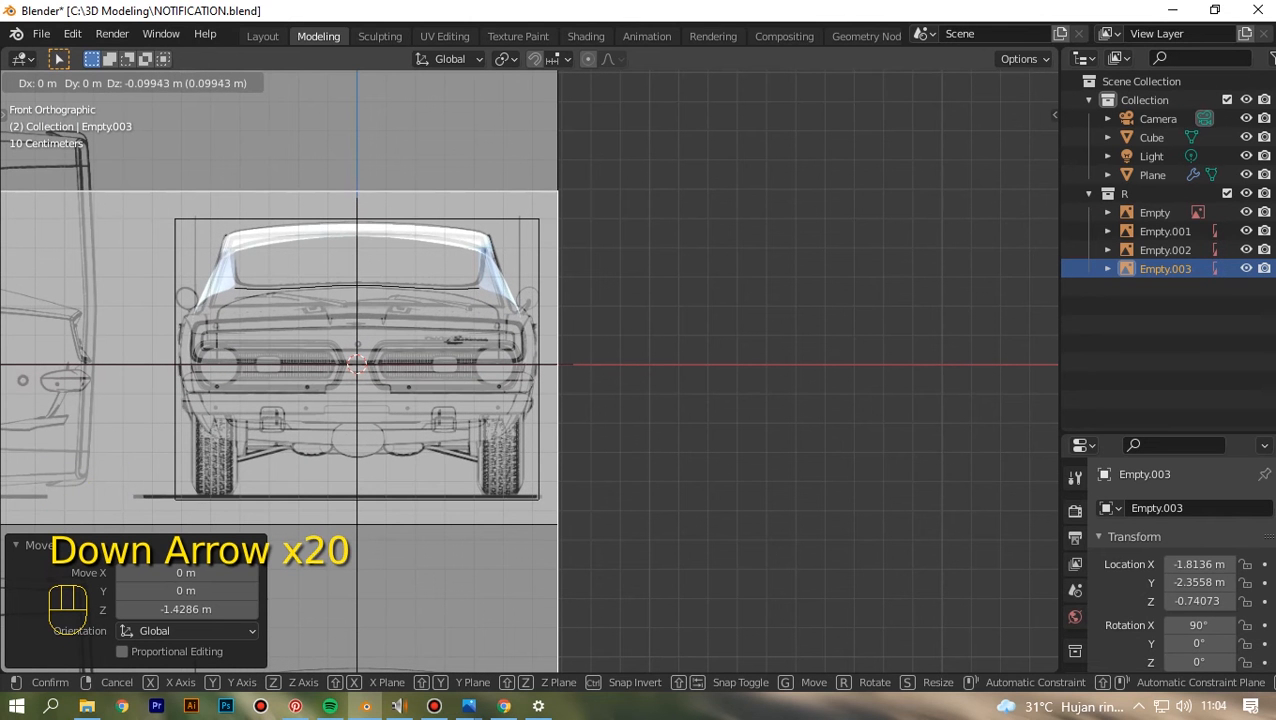
left_click(539, 353)
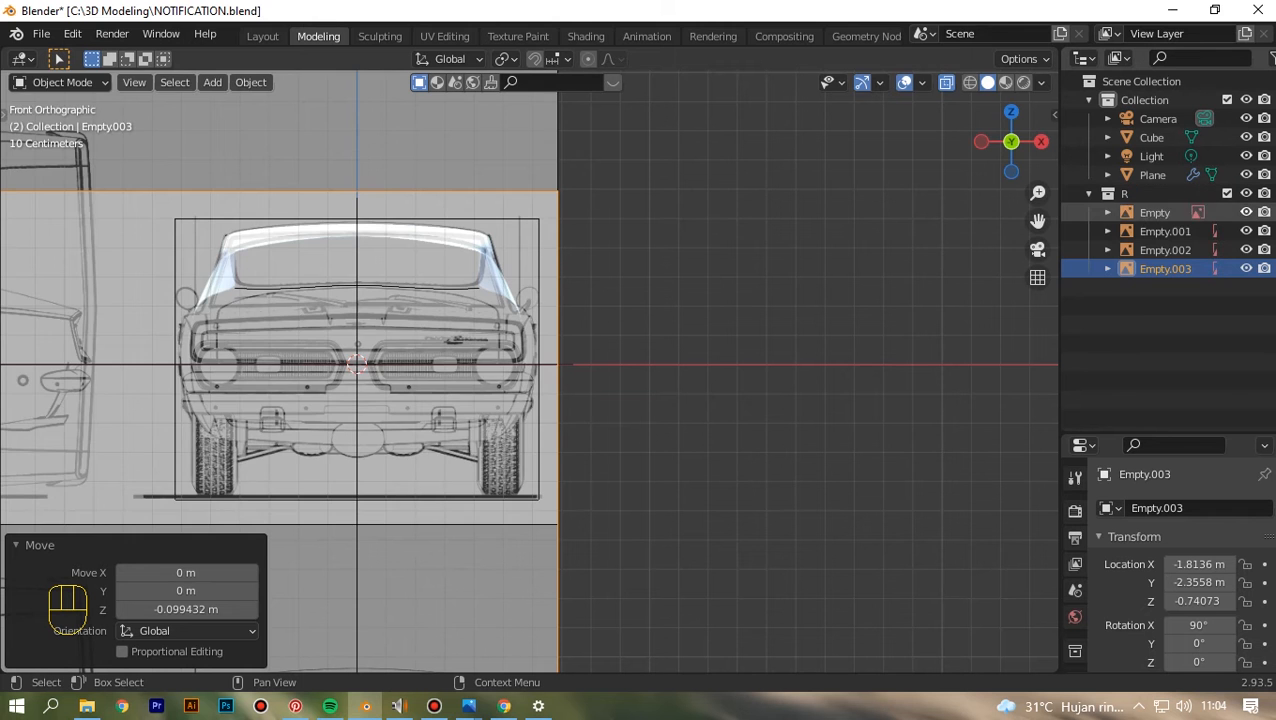
- Hide Empty, Empty.001 and Empty.002, leaving only the duplicated blueprint, and view the car from the back
left_click_drag(1246, 212, 1246, 231)
left_click(1246, 250)
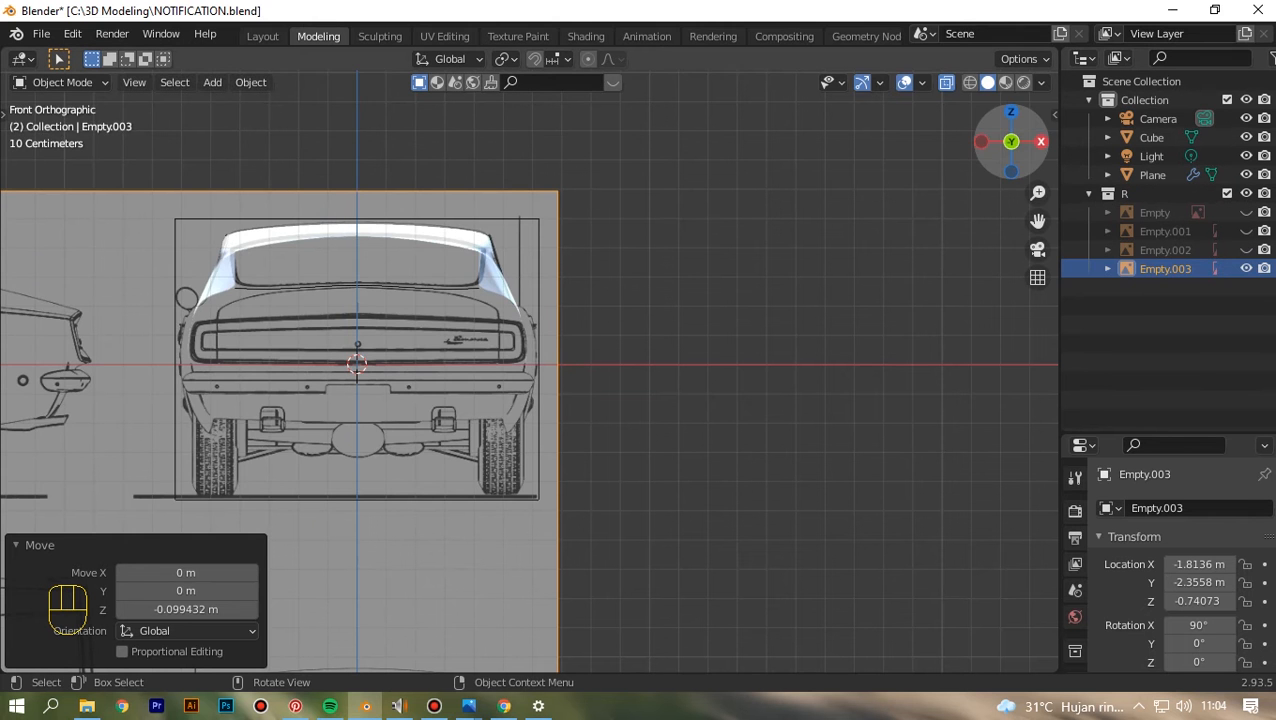
left_click(1041, 142)
left_click(1041, 142)
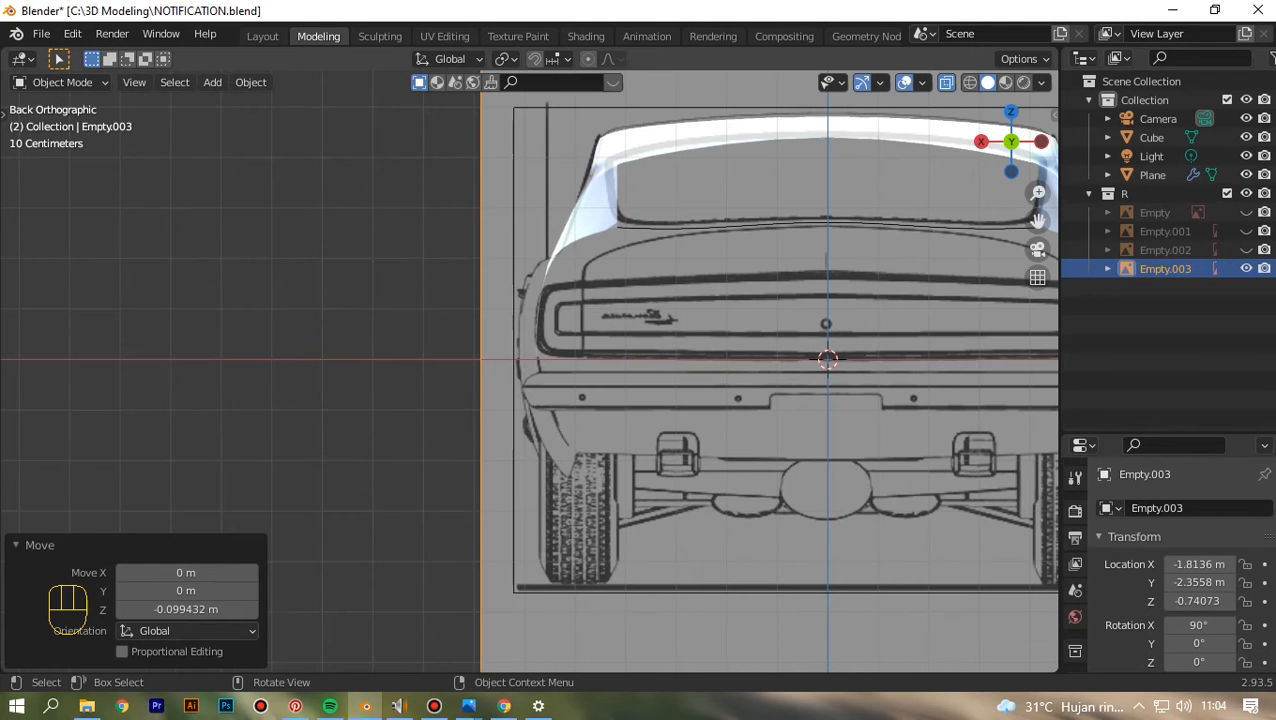
- Open the Plane body mesh in Edit Mode and display it in wireframe with X-ray over the rear blueprint
left_click(529, 371)
scroll(529, 371, "up", 2)
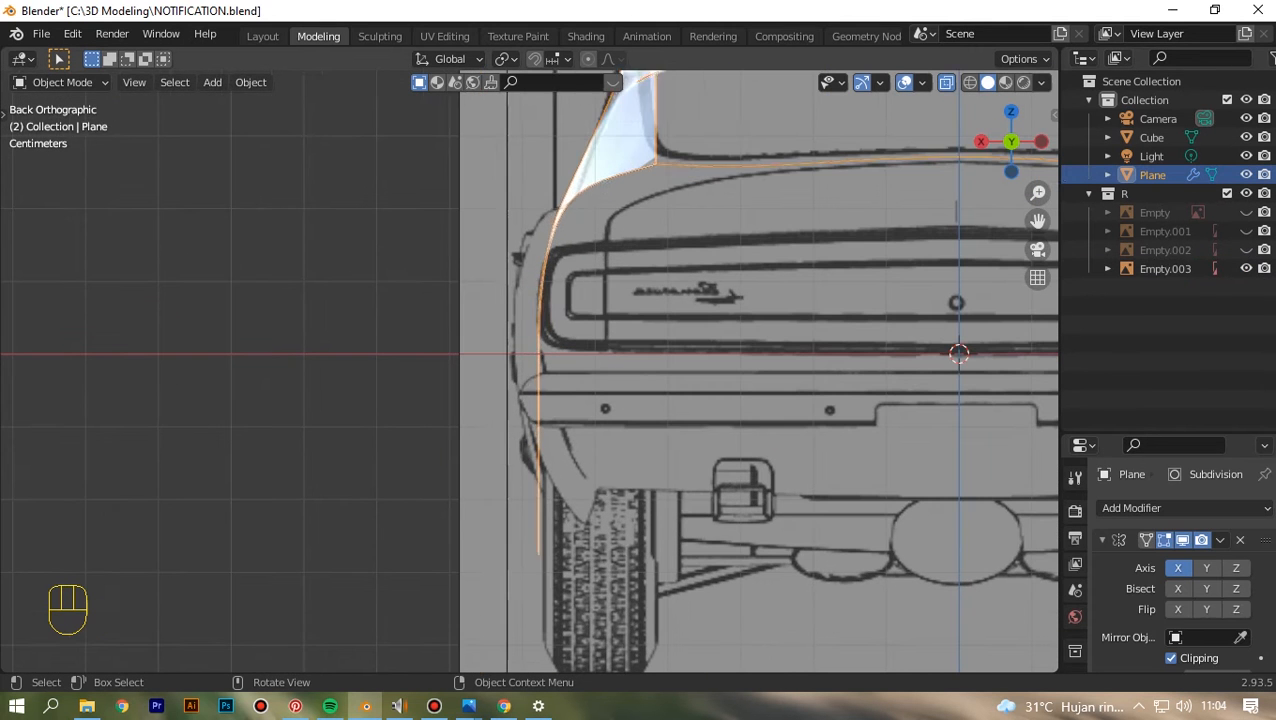
key("Tab")
key("alt+z")
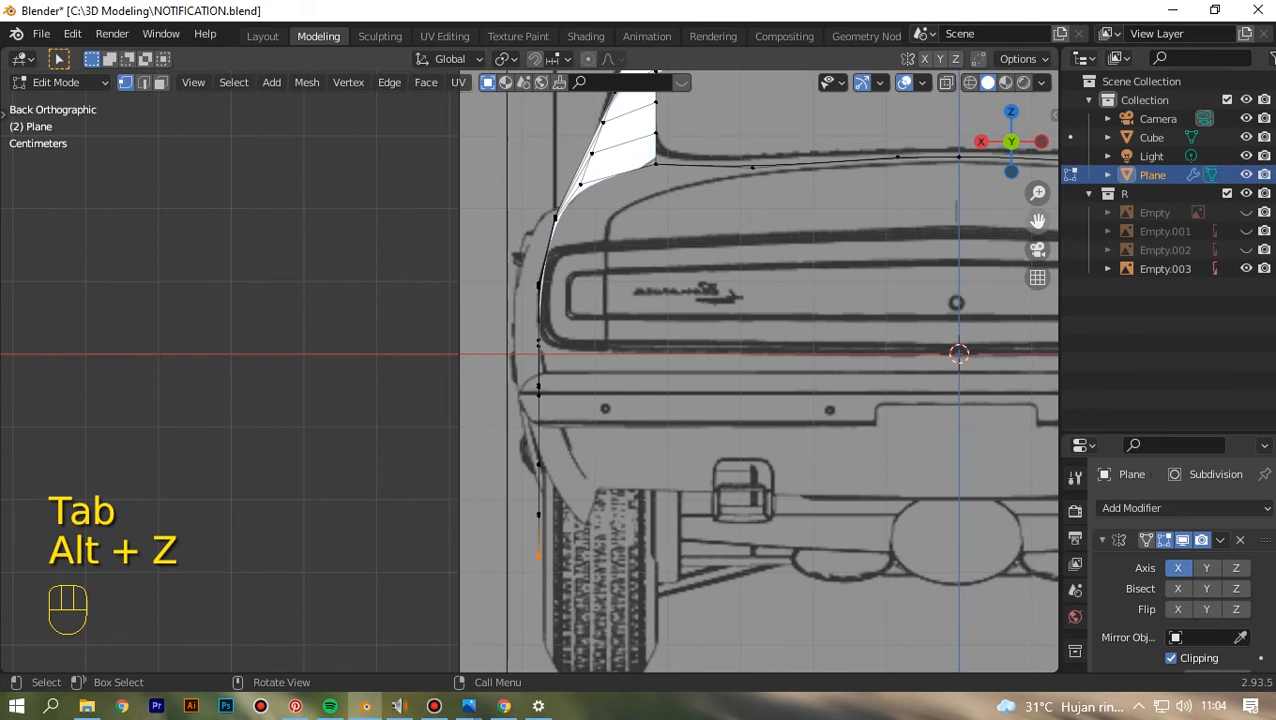
left_click_drag(1038, 221, 989, 335)
scroll(529, 371, "down", 11)
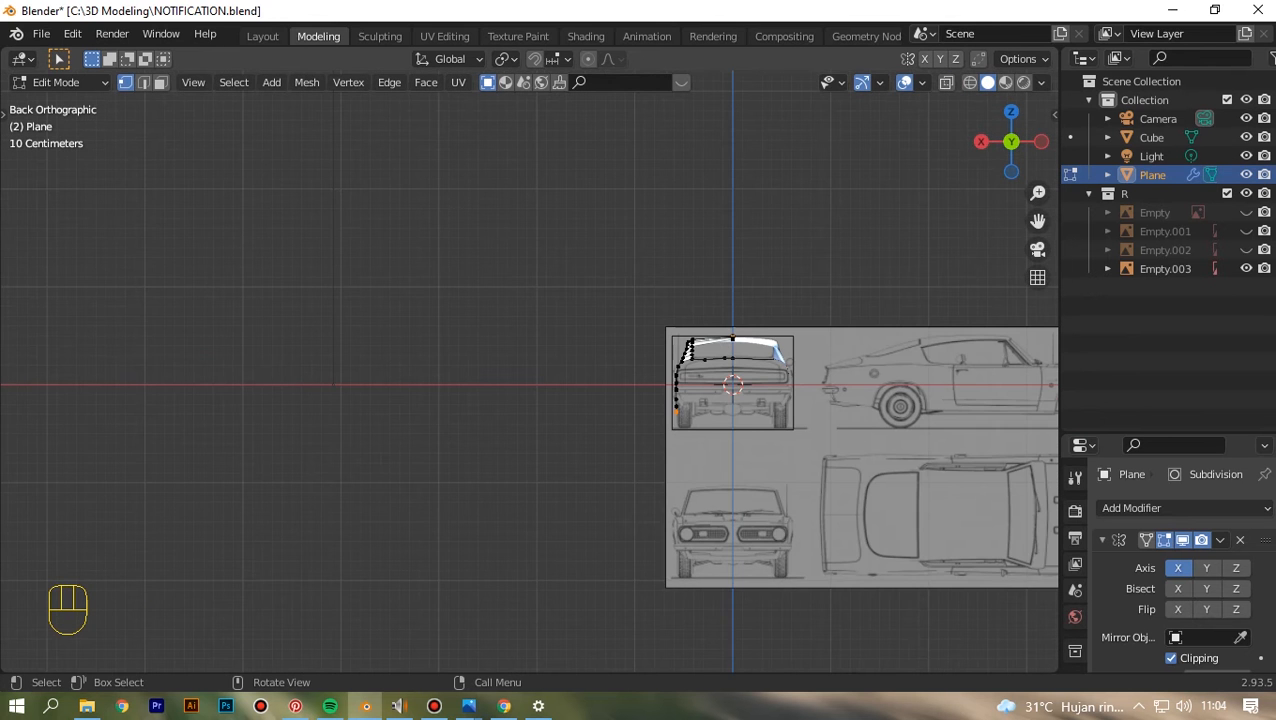
left_click_drag(1038, 221, 967, 192)
scroll(529, 371, "up", 10)
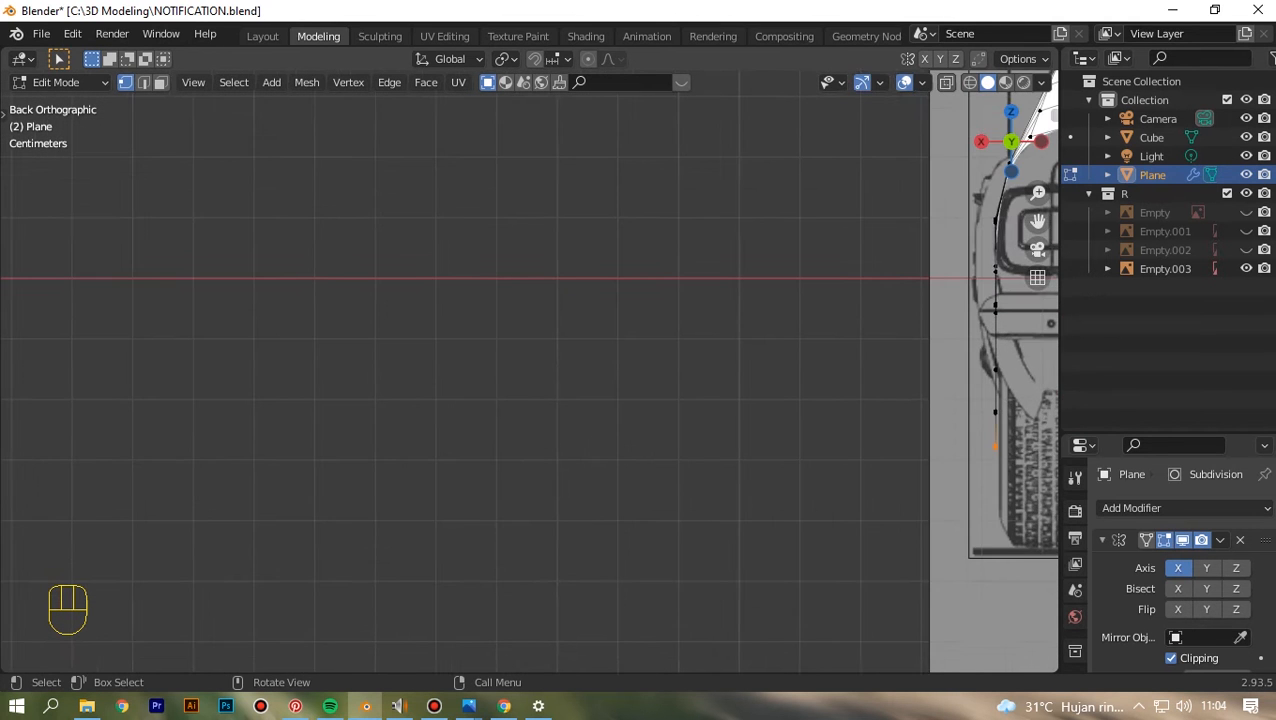
left_click_drag(1038, 221, 692, 275)
scroll(529, 371, "up", 1)
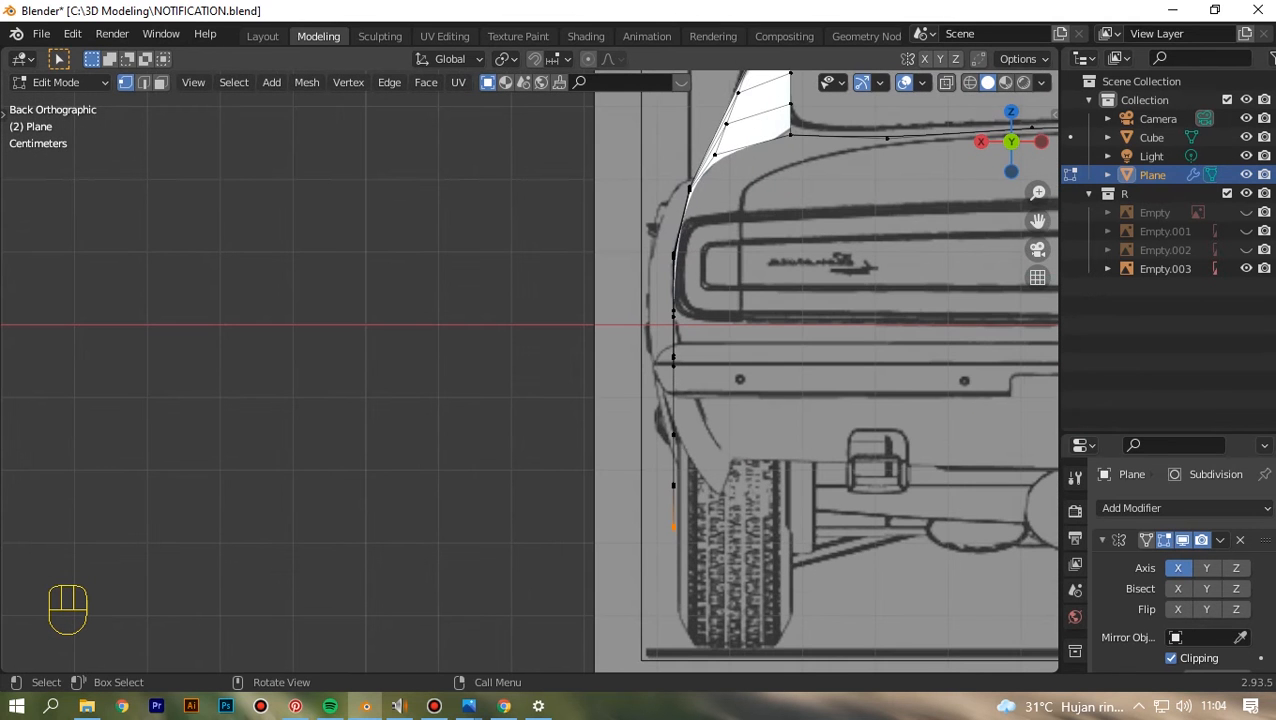
left_click(969, 82)
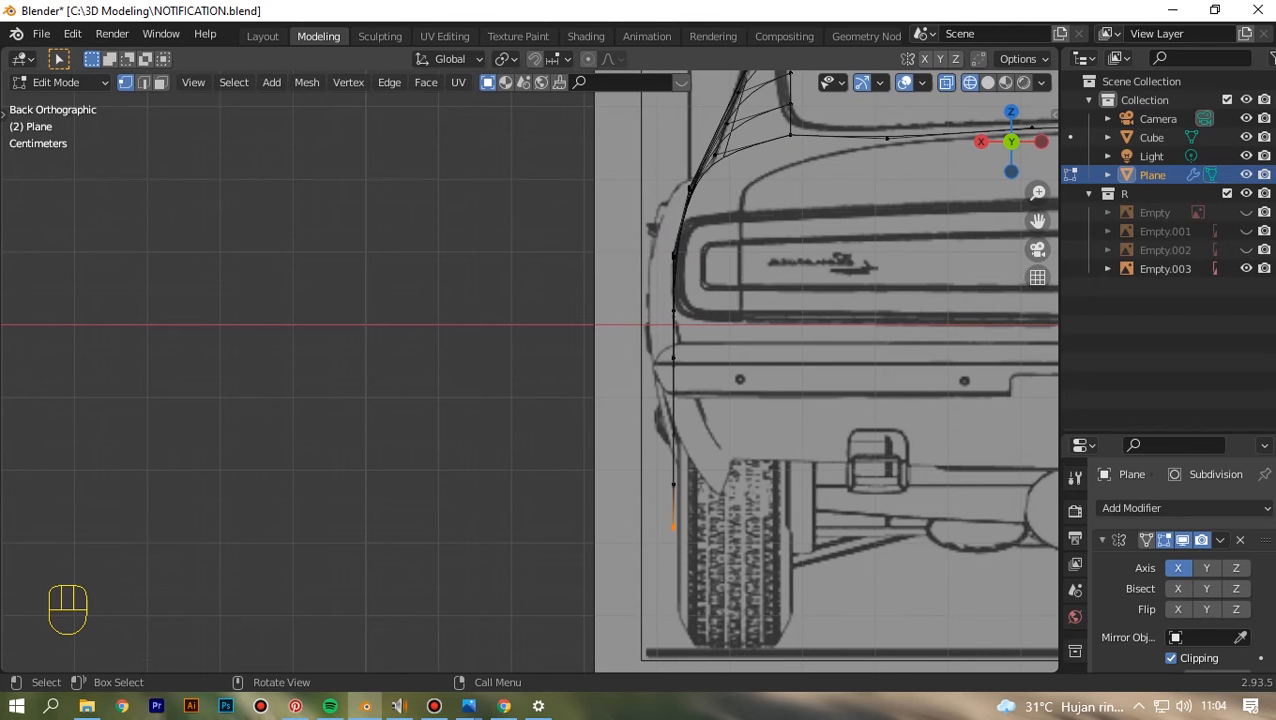
key("alt+z")
key("alt+z")
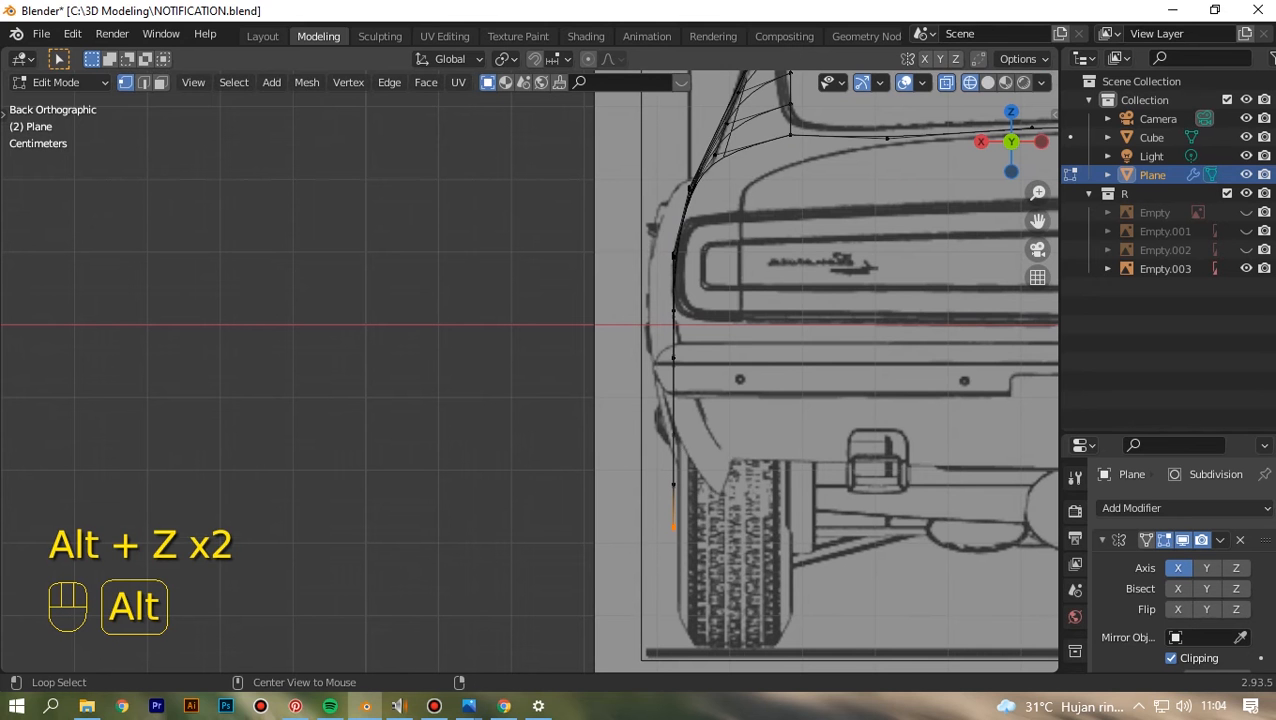
- Move the side vertices out about 0.037 m in X and 0.018 m in Z, and the row above 0.022 m in X, matching the rear outline
left_click_drag(659, 176, 662, 374)
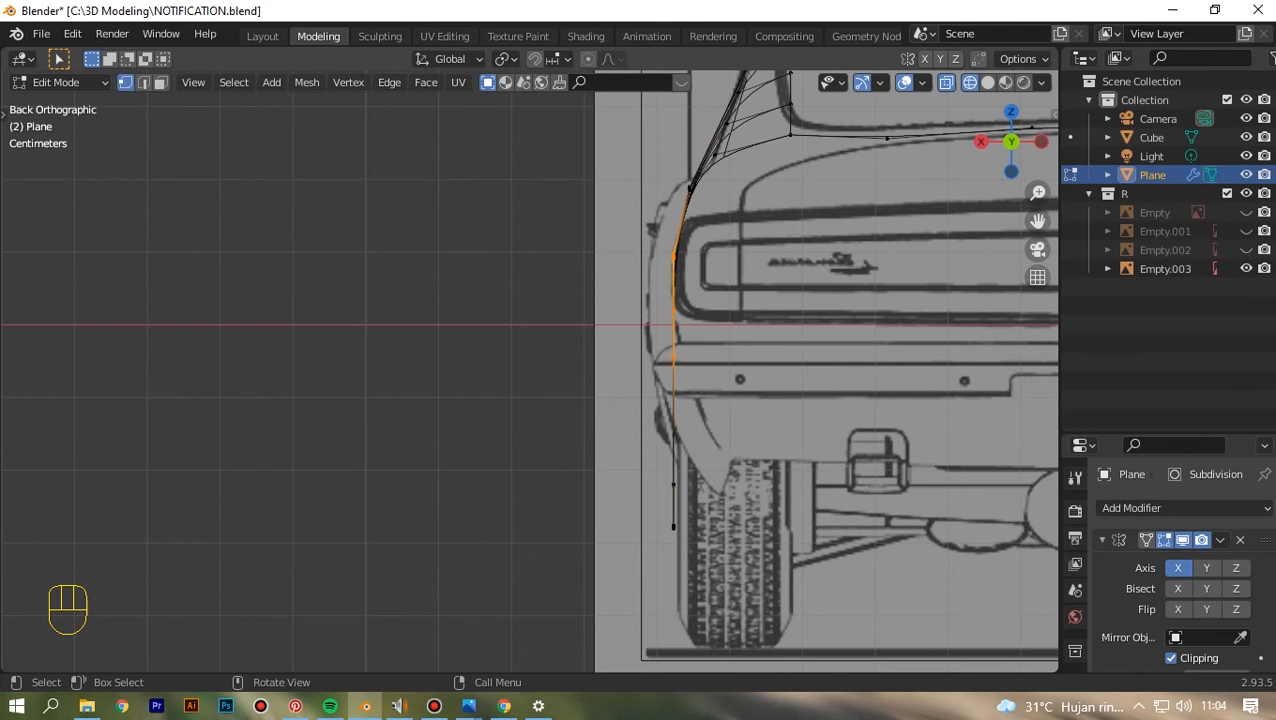
key("g")
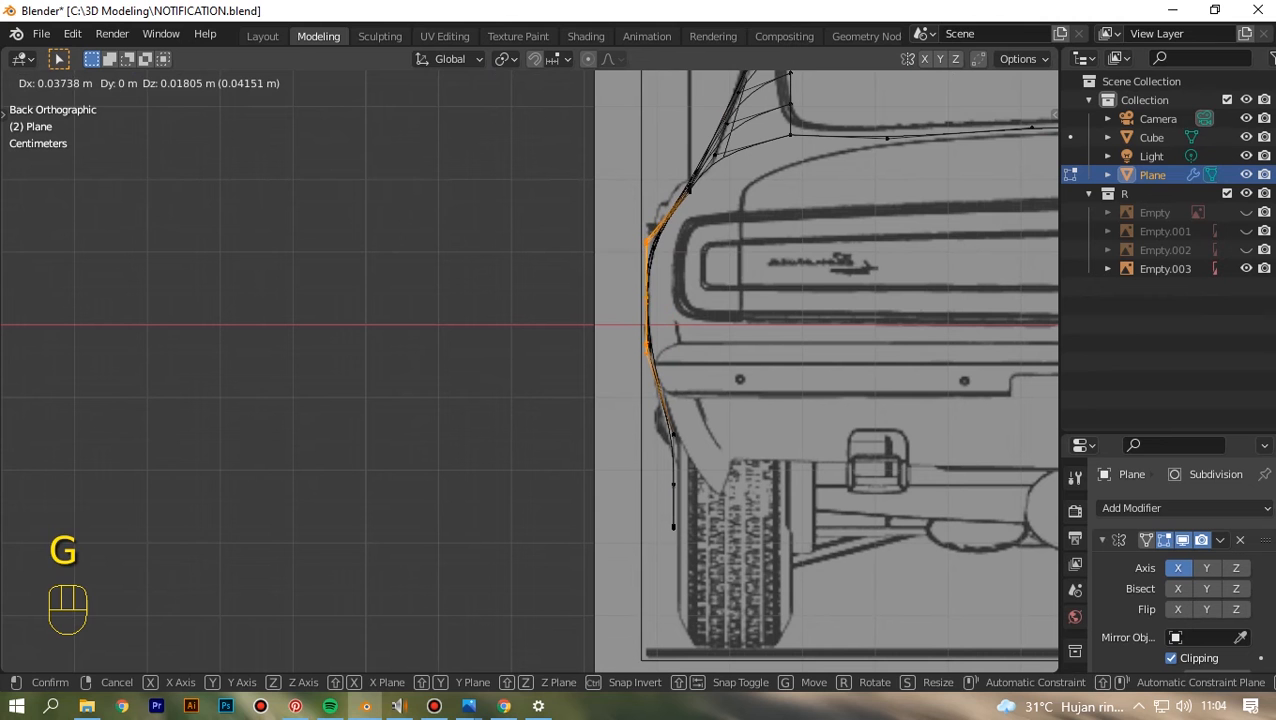
left_click(636, 360)
left_click_drag(712, 170, 672, 204)
key("g")
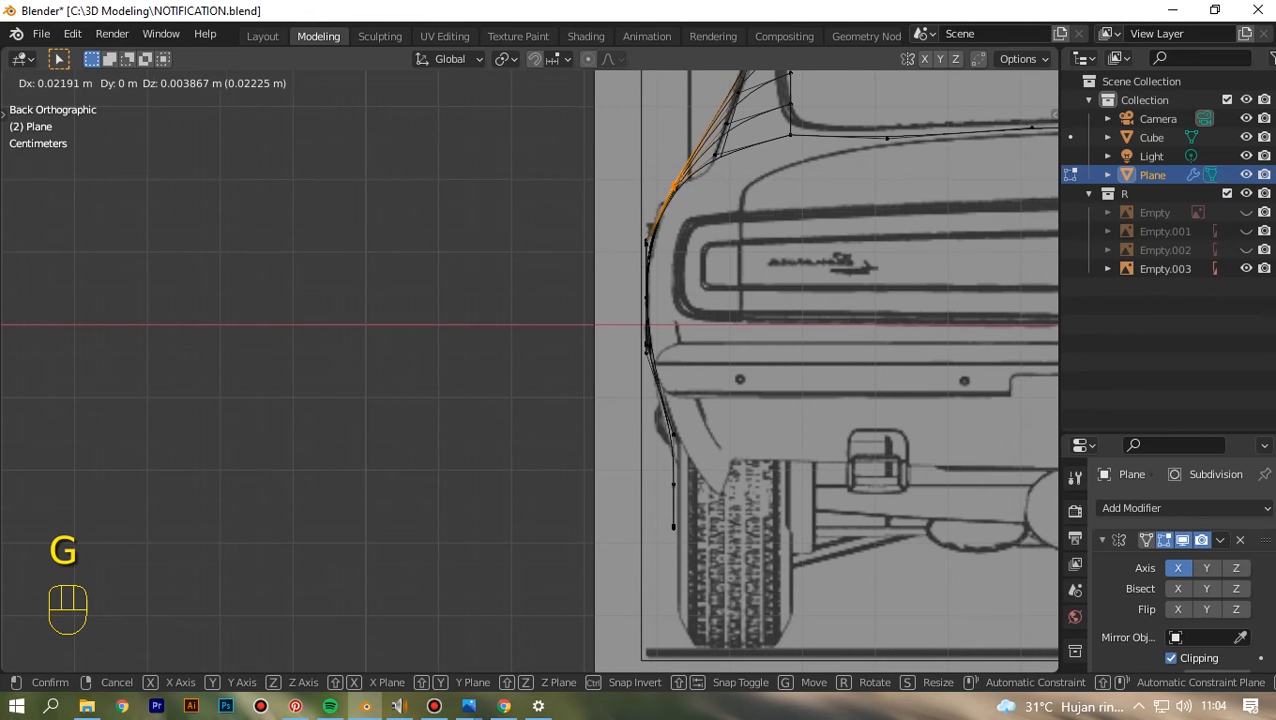
left_click(662, 196)
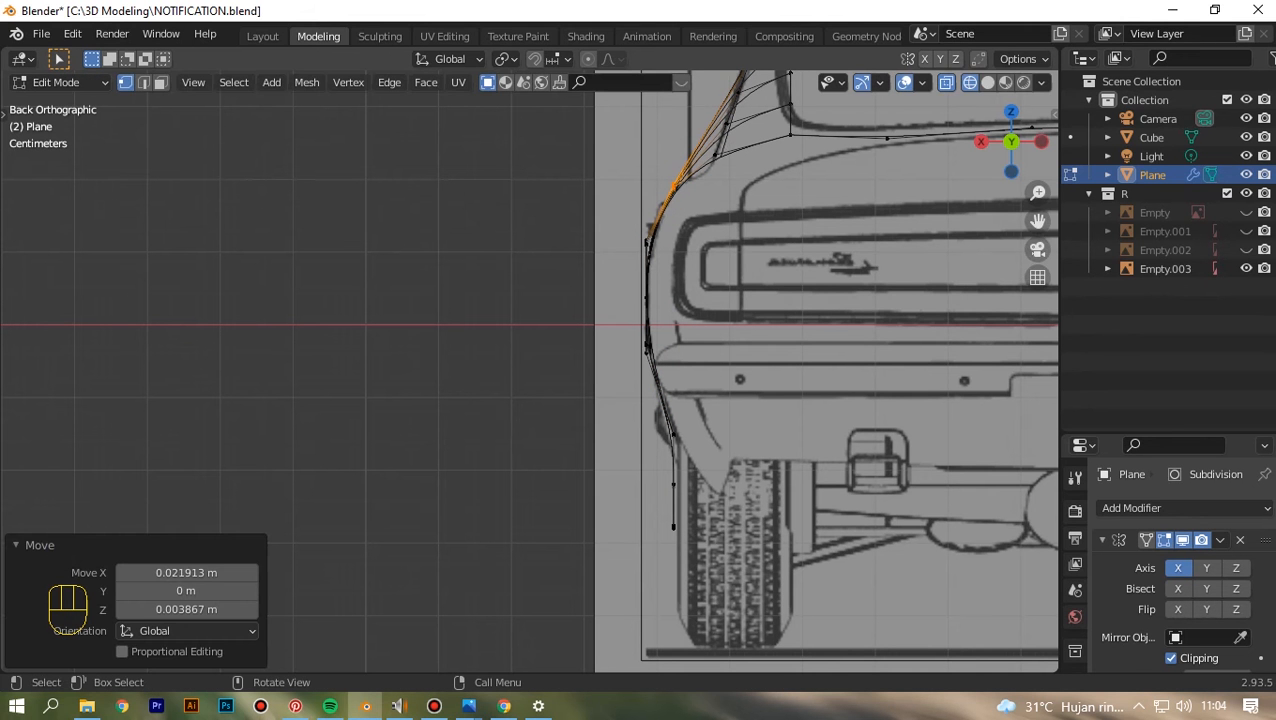
- Move the lowest side vertices inward -0.0606 m in X and up 0.04 m in Z to the fender's lower tip
left_click(673, 526)
key("g")
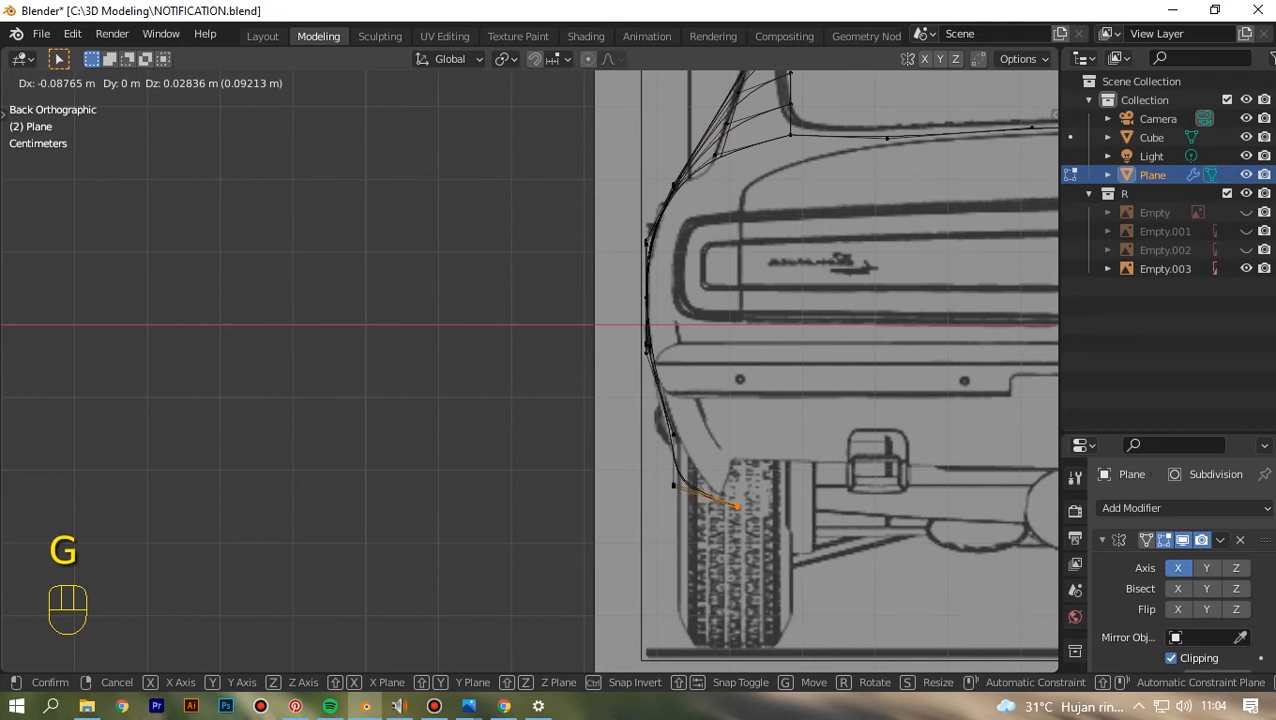
left_click(717, 497)
- Move the second-lowest side vertices about -0.024 m in X and 0.026 m in Z onto the fender curve, and leave Edit Mode
scroll(717, 497, "up", 3)
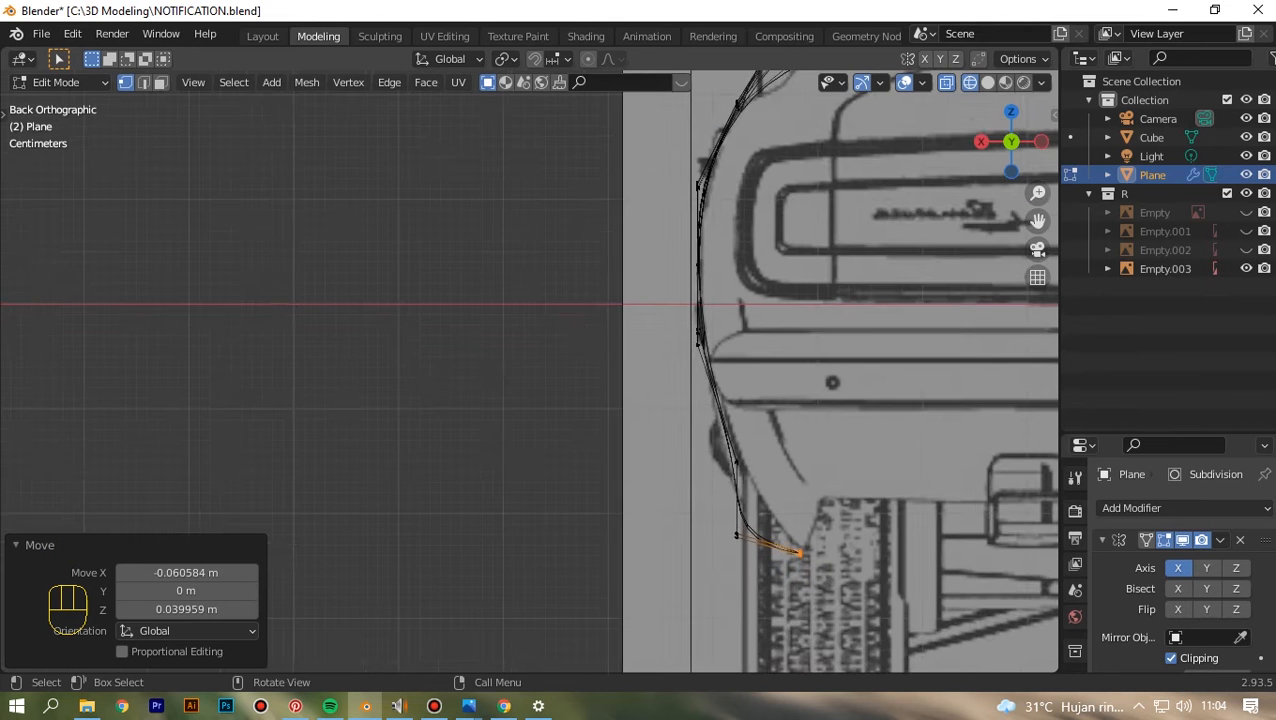
middle_click_drag(717, 497, 606, 427, "shift")
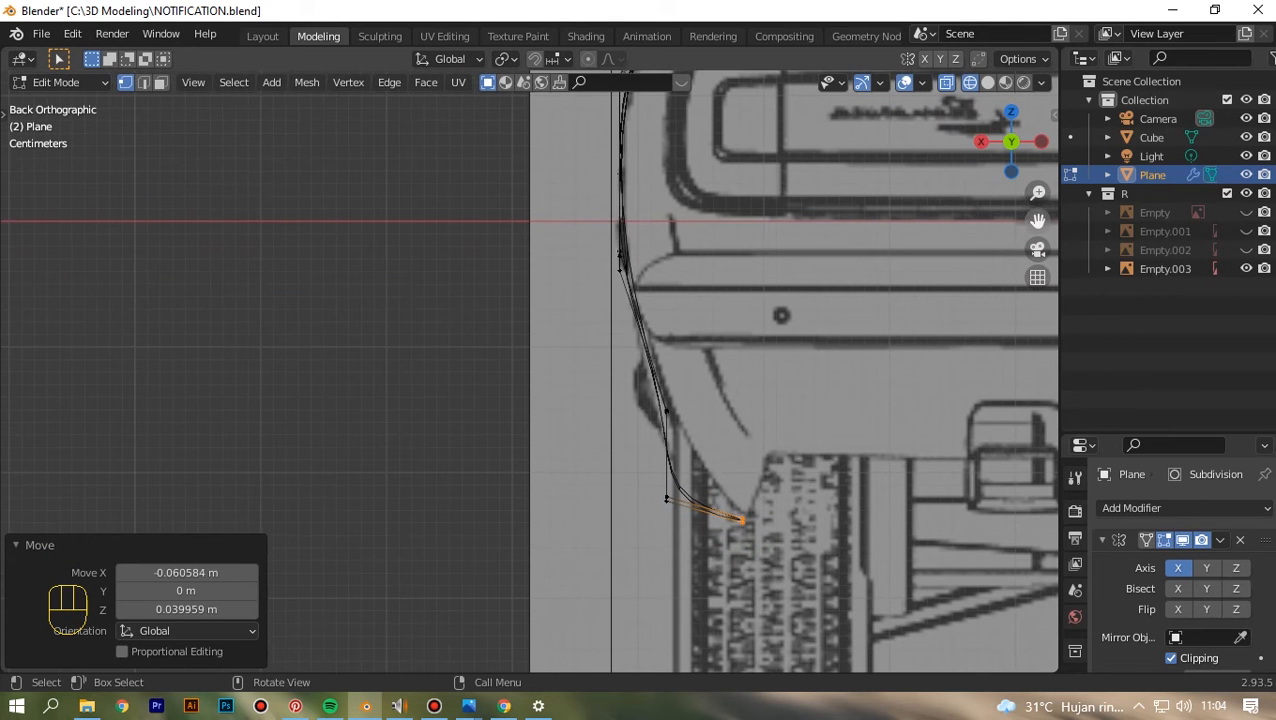
left_click_drag(575, 453, 694, 548)
key("g")
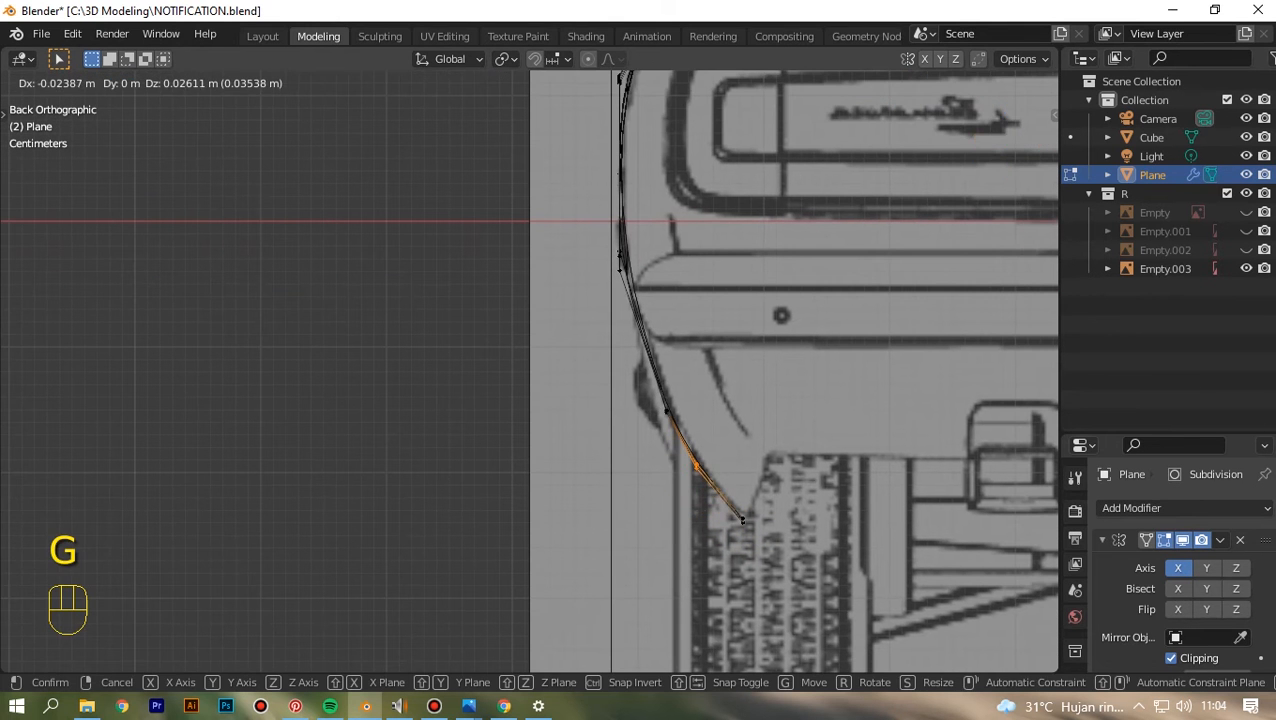
left_click(725, 515)
left_click_drag(626, 398, 658, 422)
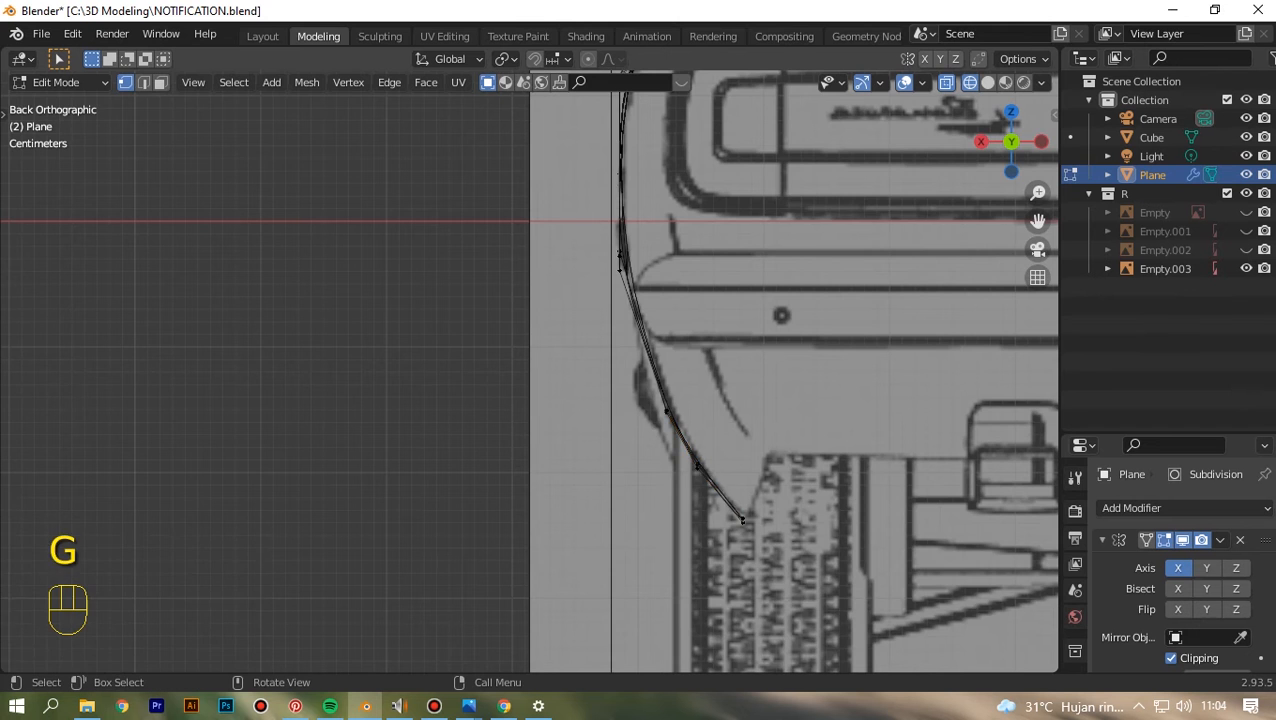
scroll(658, 422, "down", 4)
key("Tab")
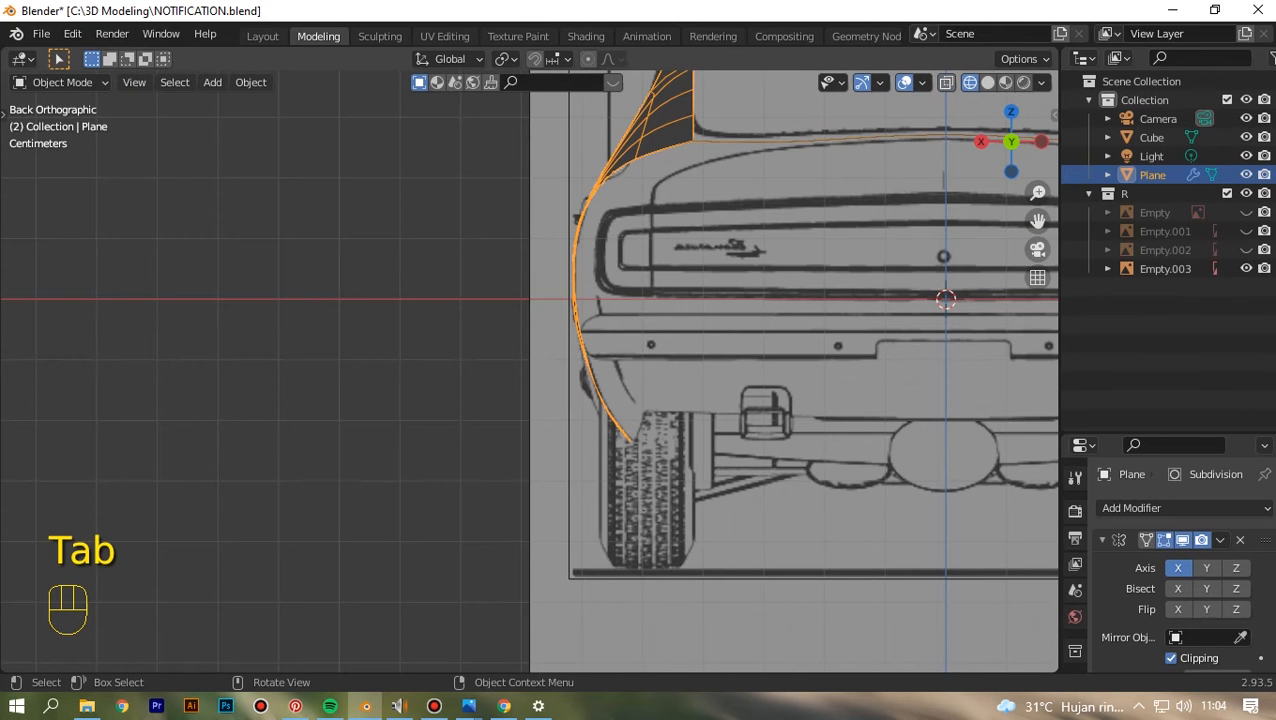
- Add one loop cut through the rear pillar faces in Edit Mode and move it -0.0135 m in X and -0.013 m in Z
left_click_drag(1038, 221, 1086, 392)
scroll(530, 371, "up", 4)
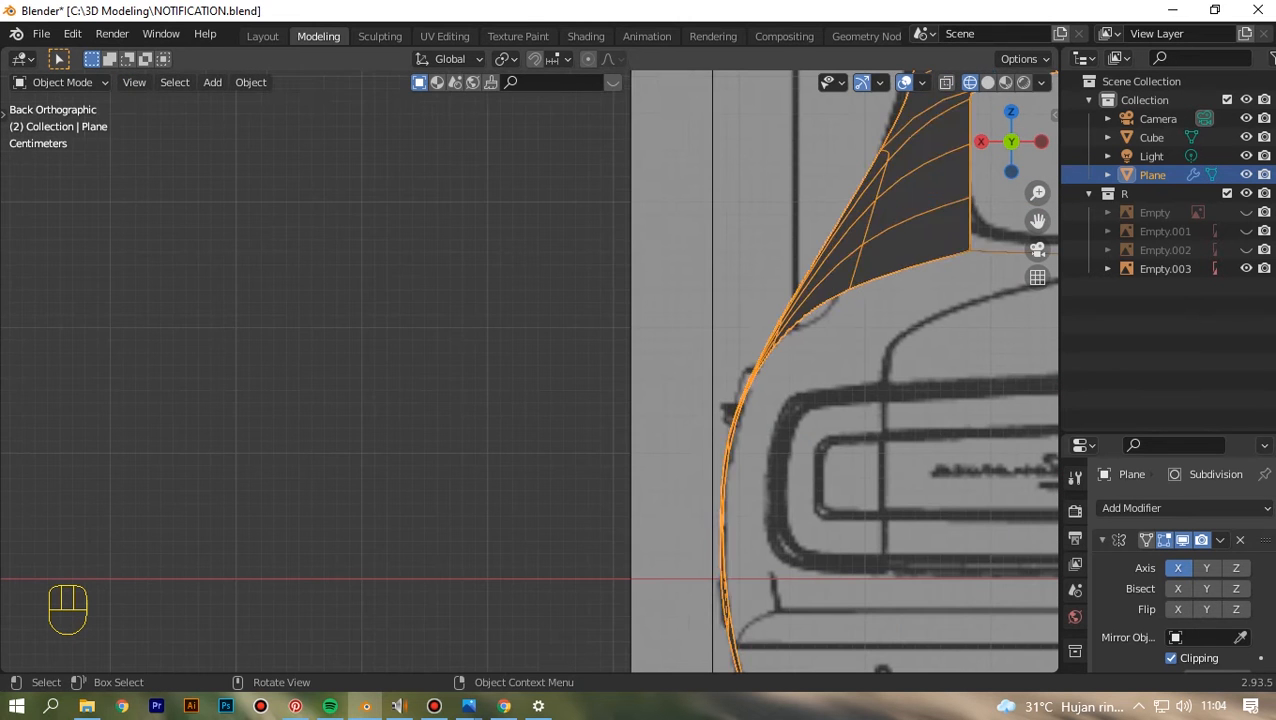
key("Tab")
key("alt+z")
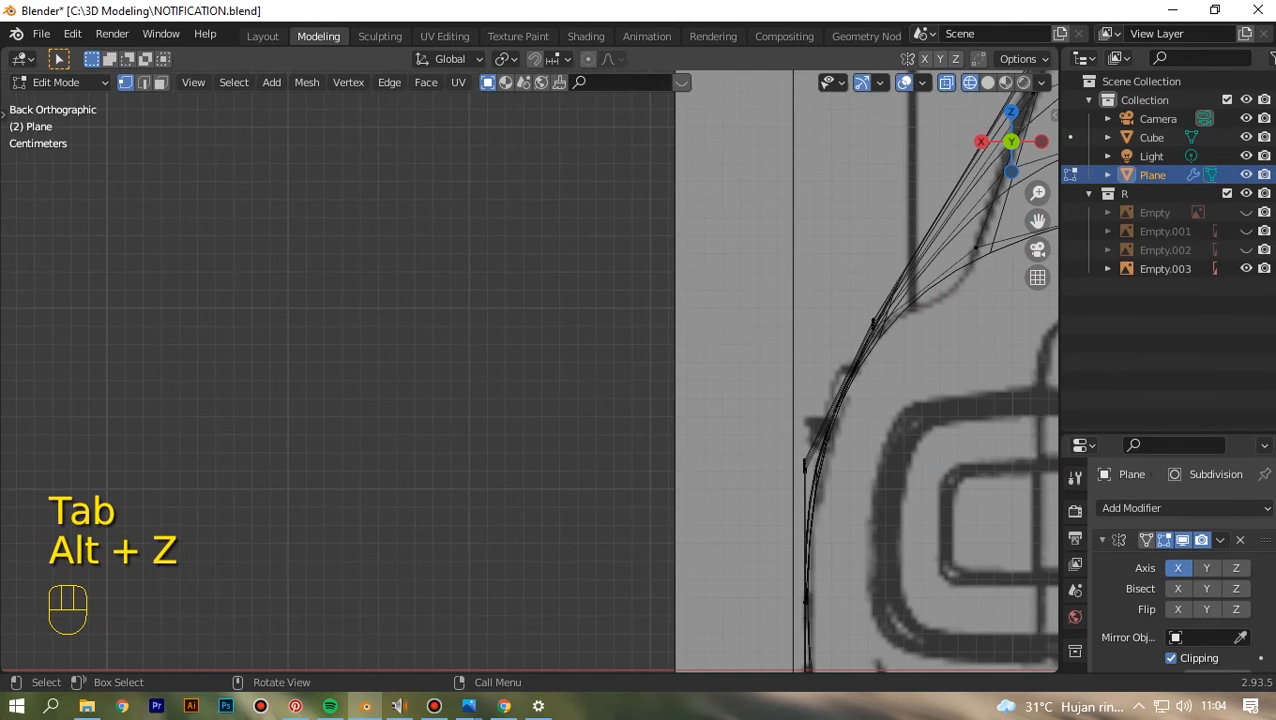
left_click_drag(1046, 240, 911, 291)
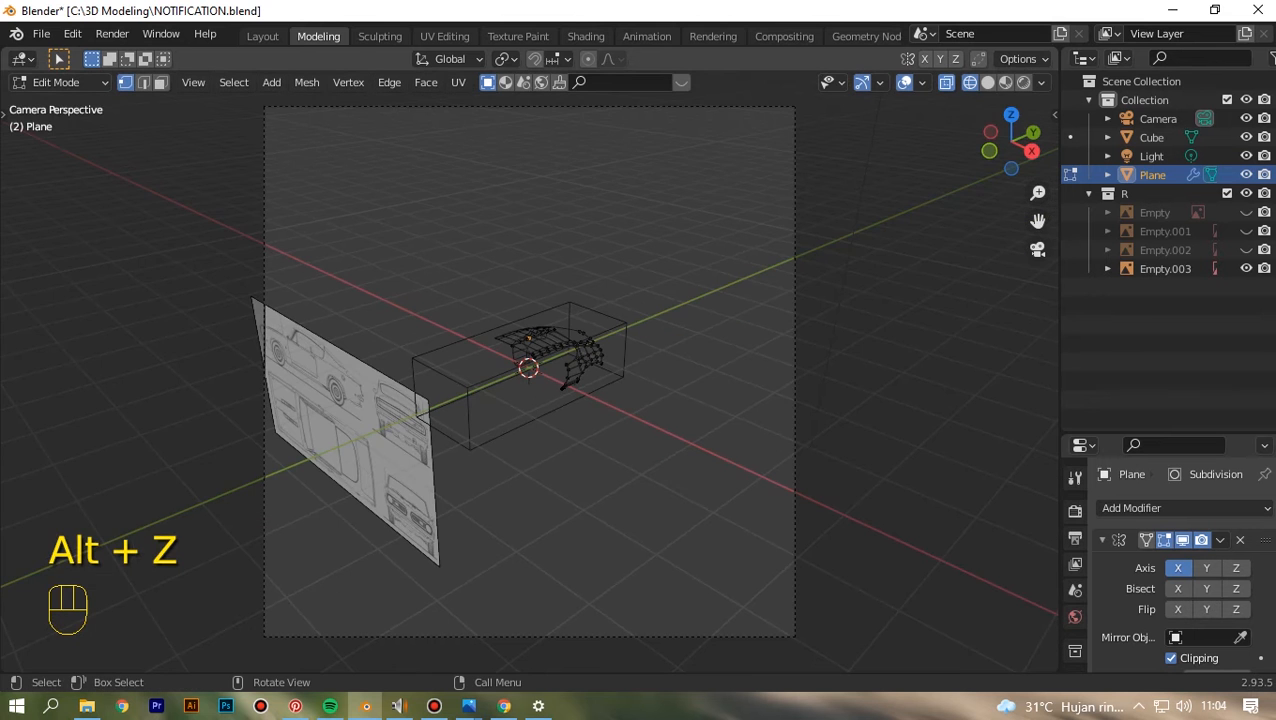
left_click(1031, 134)
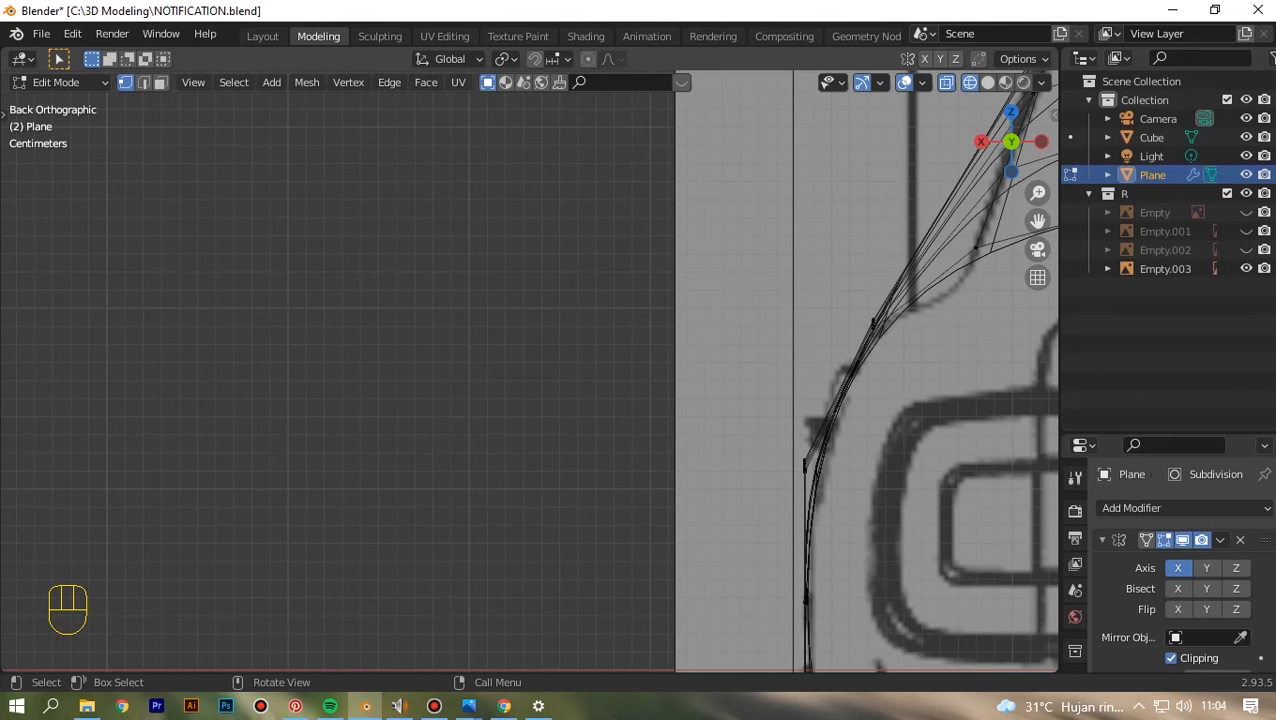
left_click_drag(1038, 220, 768, 305)
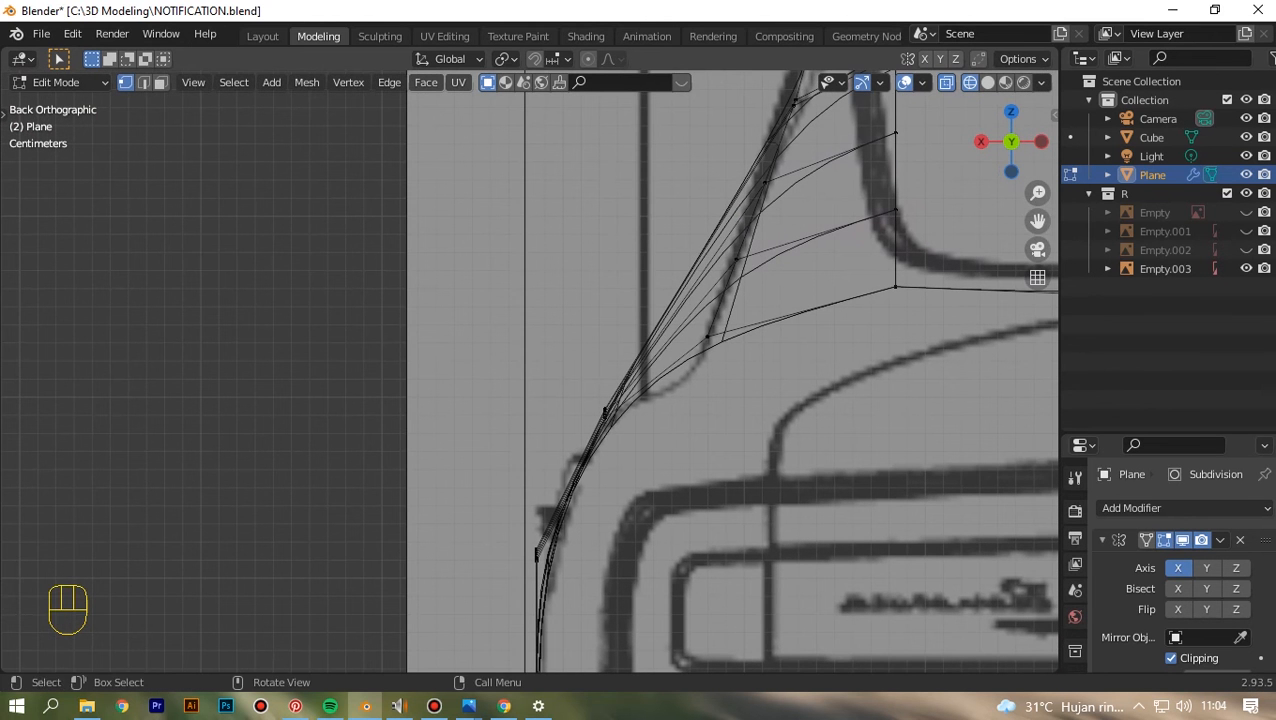
key("ctrl+r")
left_click(684, 362)
left_click(684, 362)
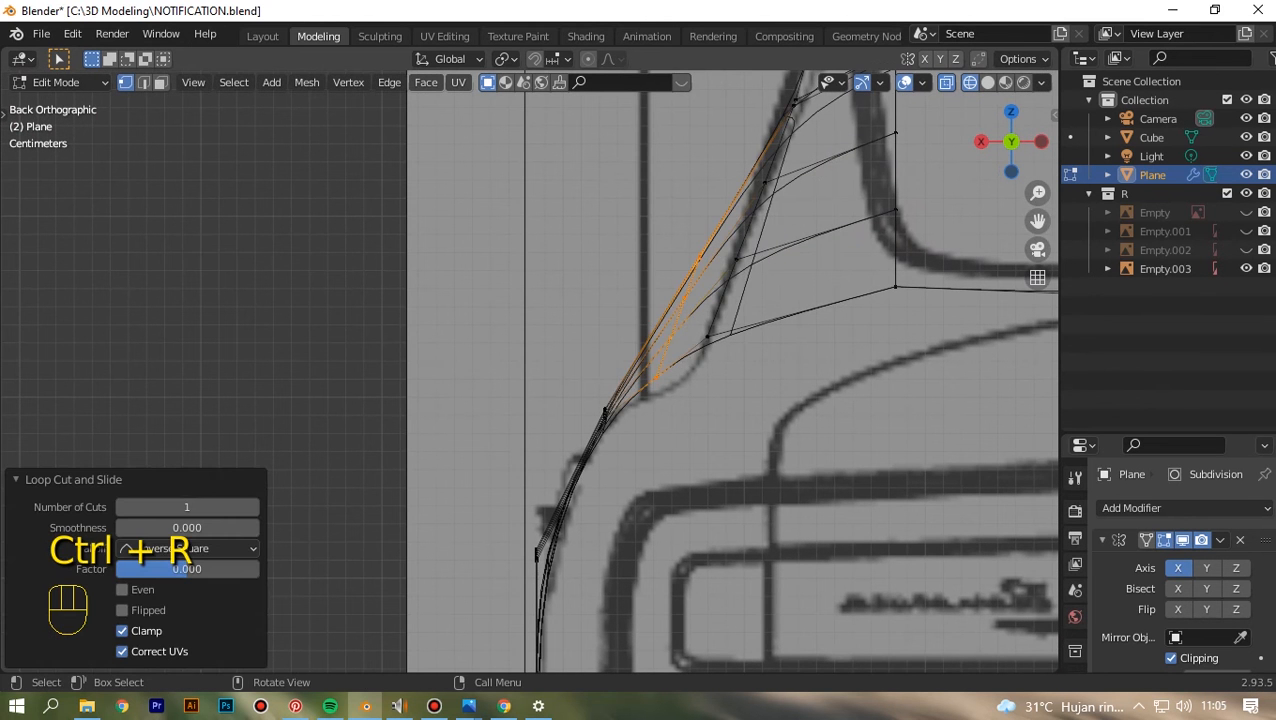
key("g")
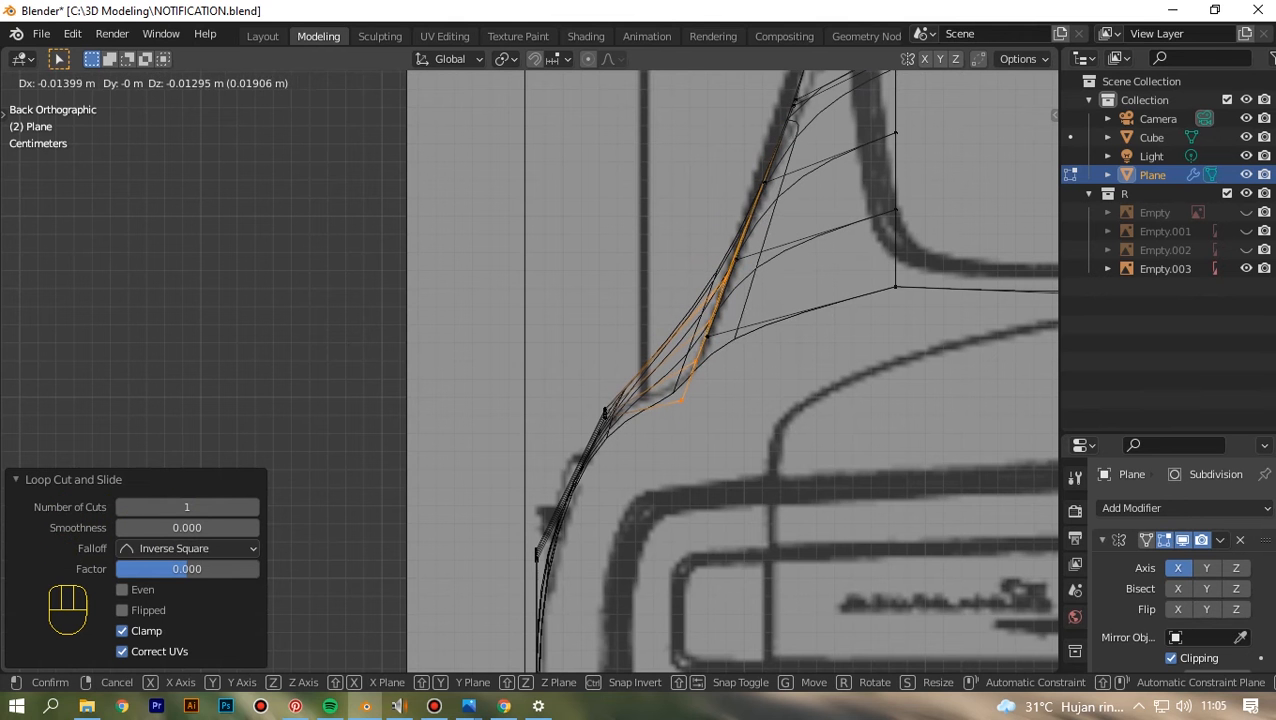
left_click(706, 386)
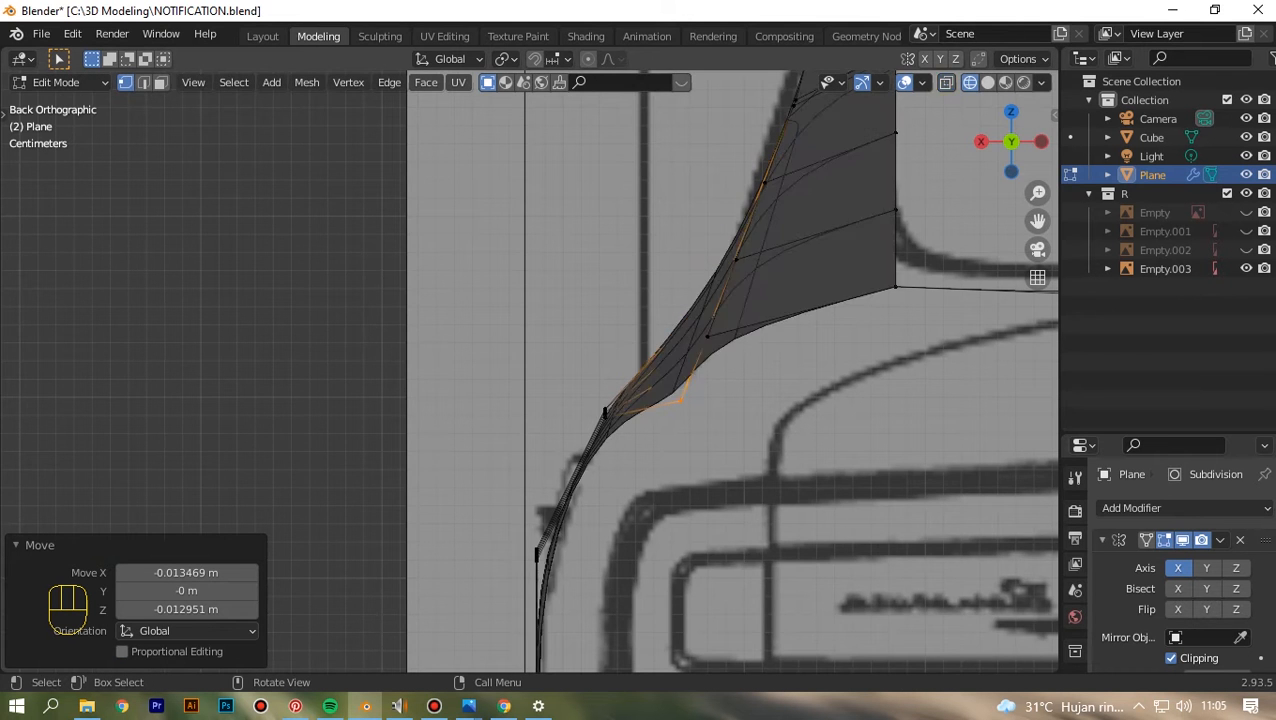
- Undo the last loop cut and its move on the rear pillar, and display the mesh in solid shading
key("KP_1")
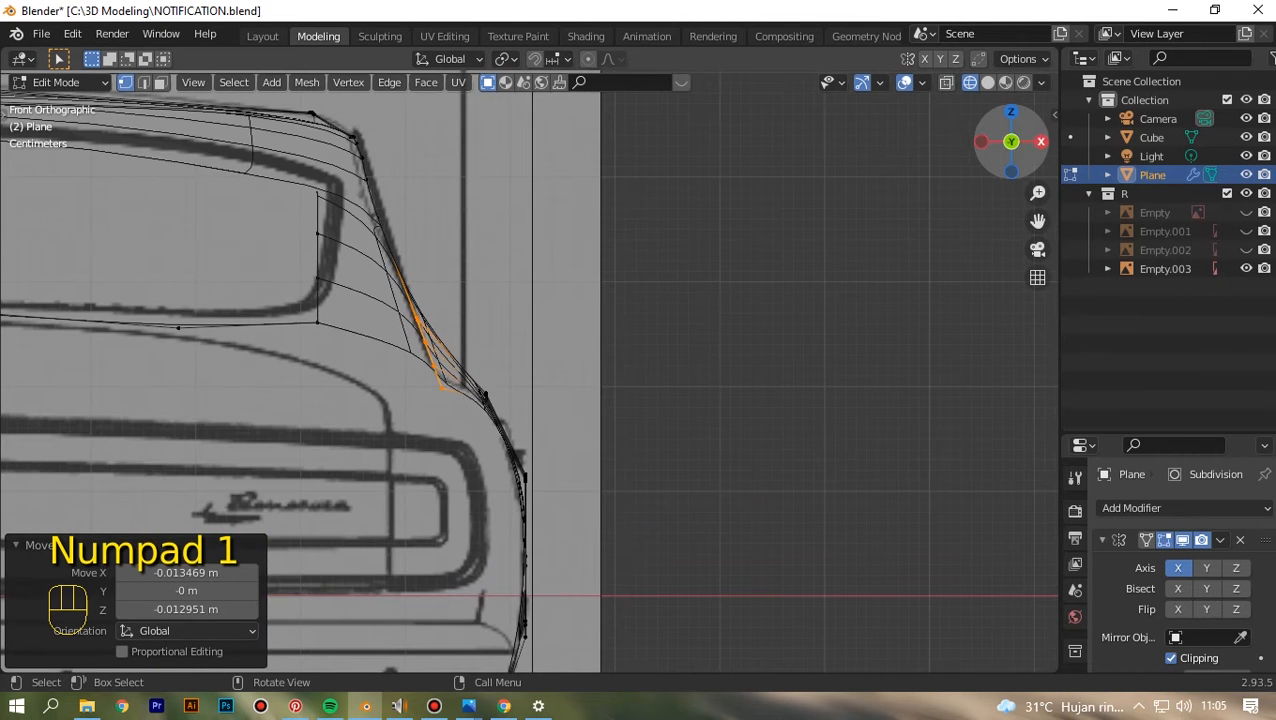
left_click(1041, 142)
scroll(1035, 142, "down", 4)
key("ctrl+z")
key("ctrl+z")
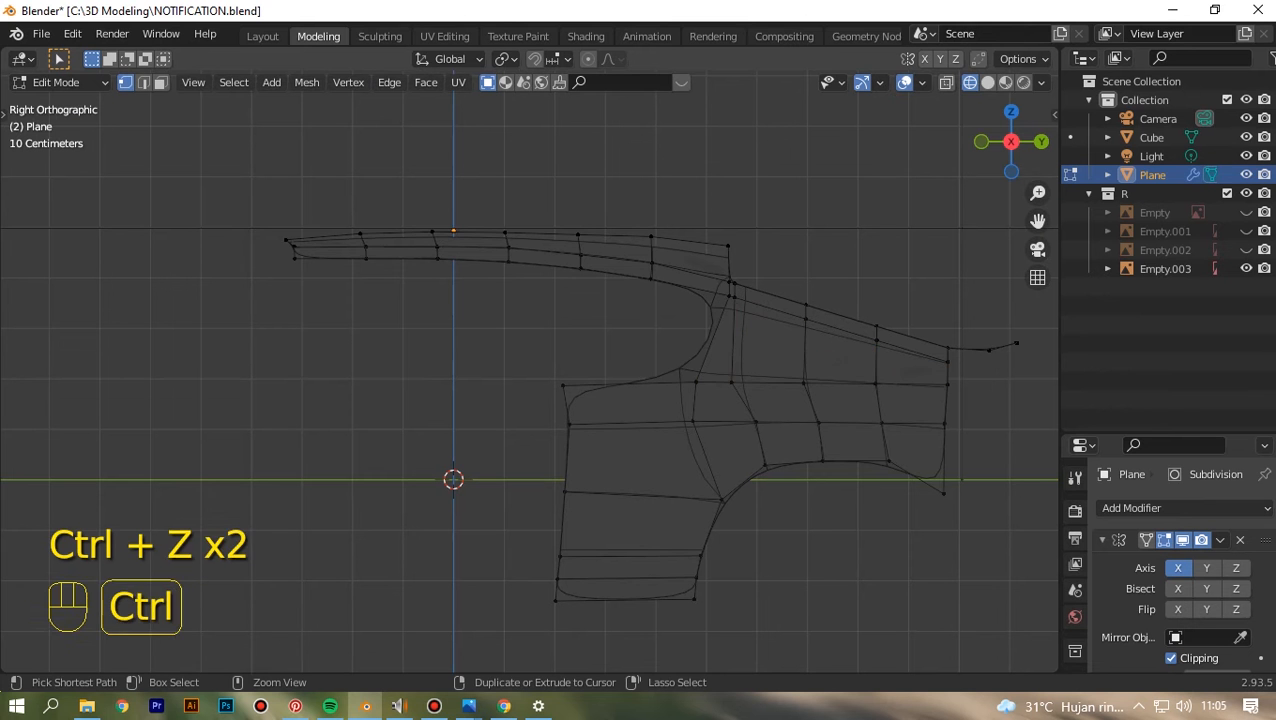
left_click(988, 82)
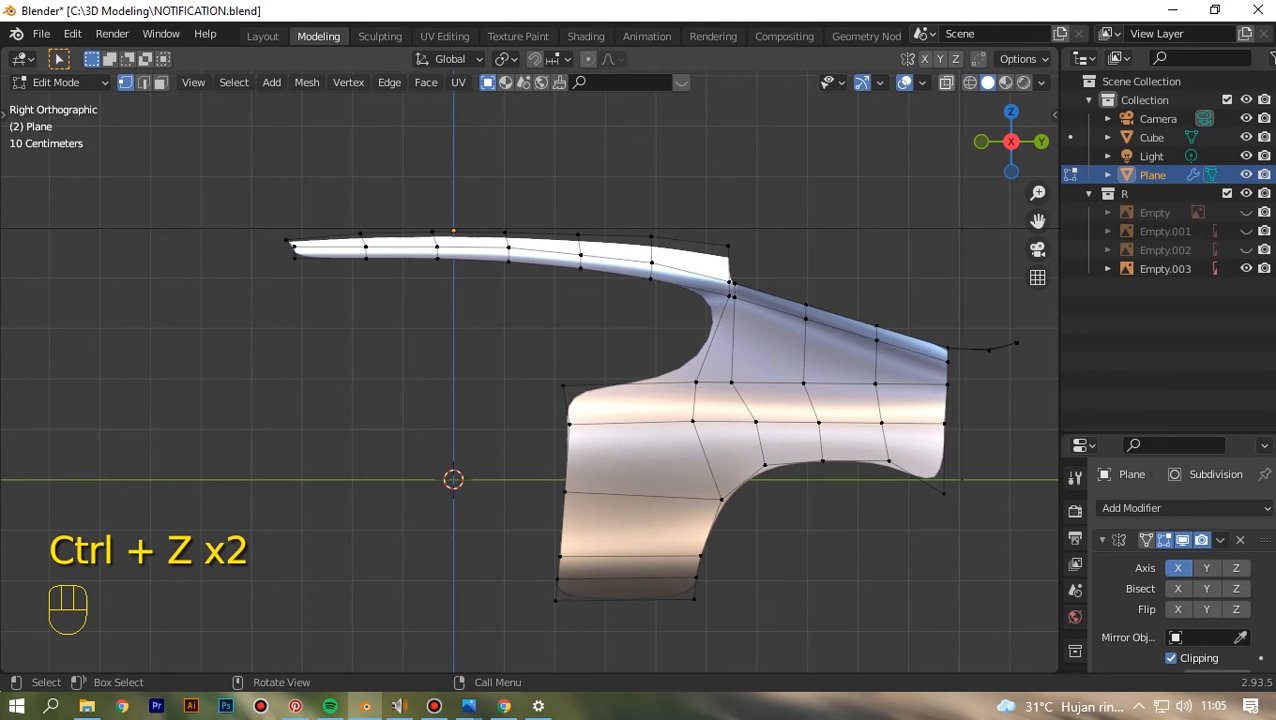
- Examine the junction between the roof edge and the rear pillar from the front and right side
left_click_drag(1011, 142, 950, 175)
key("KP_1")
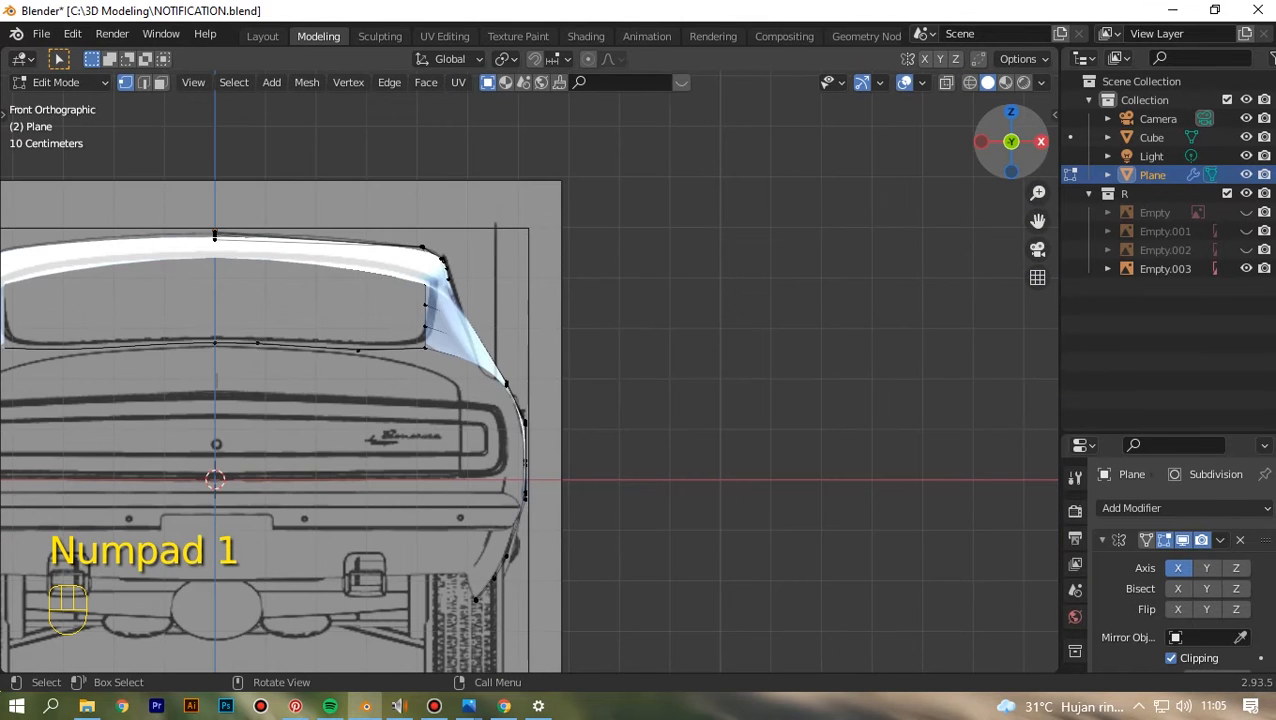
key("KP_3")
scroll(530, 380, "up", 3)
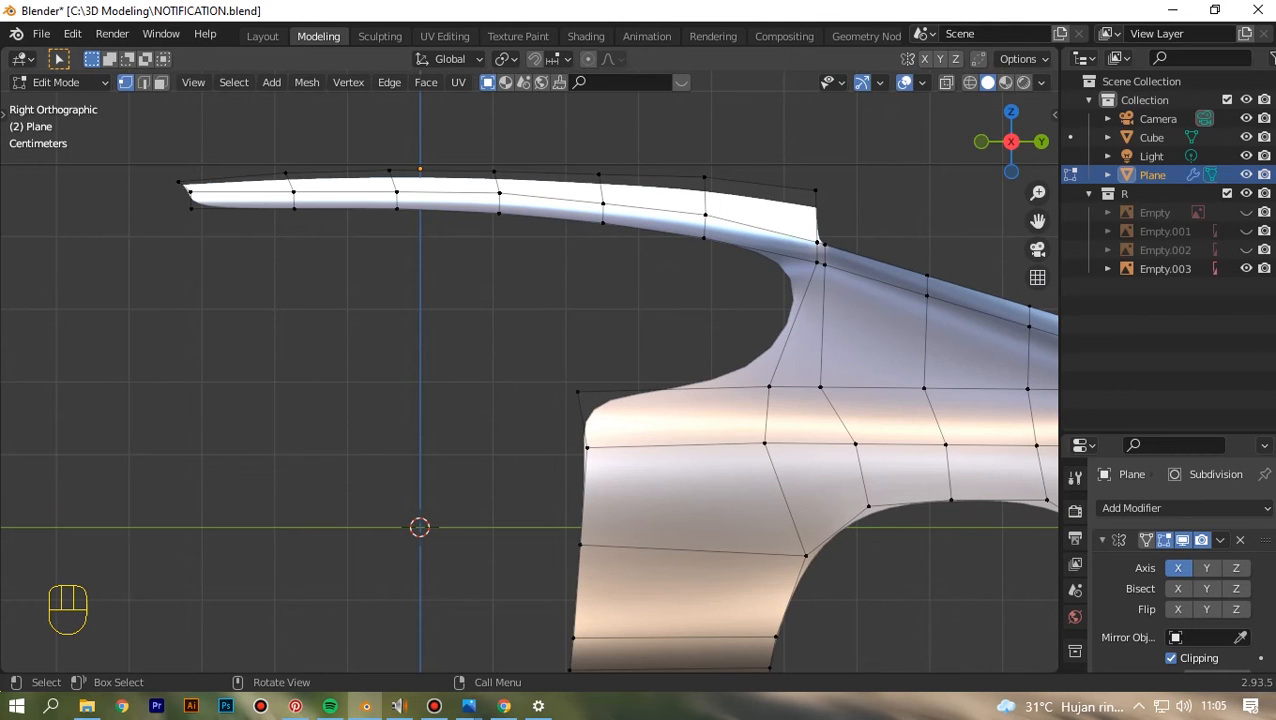
scroll(850, 245, "up", 4)
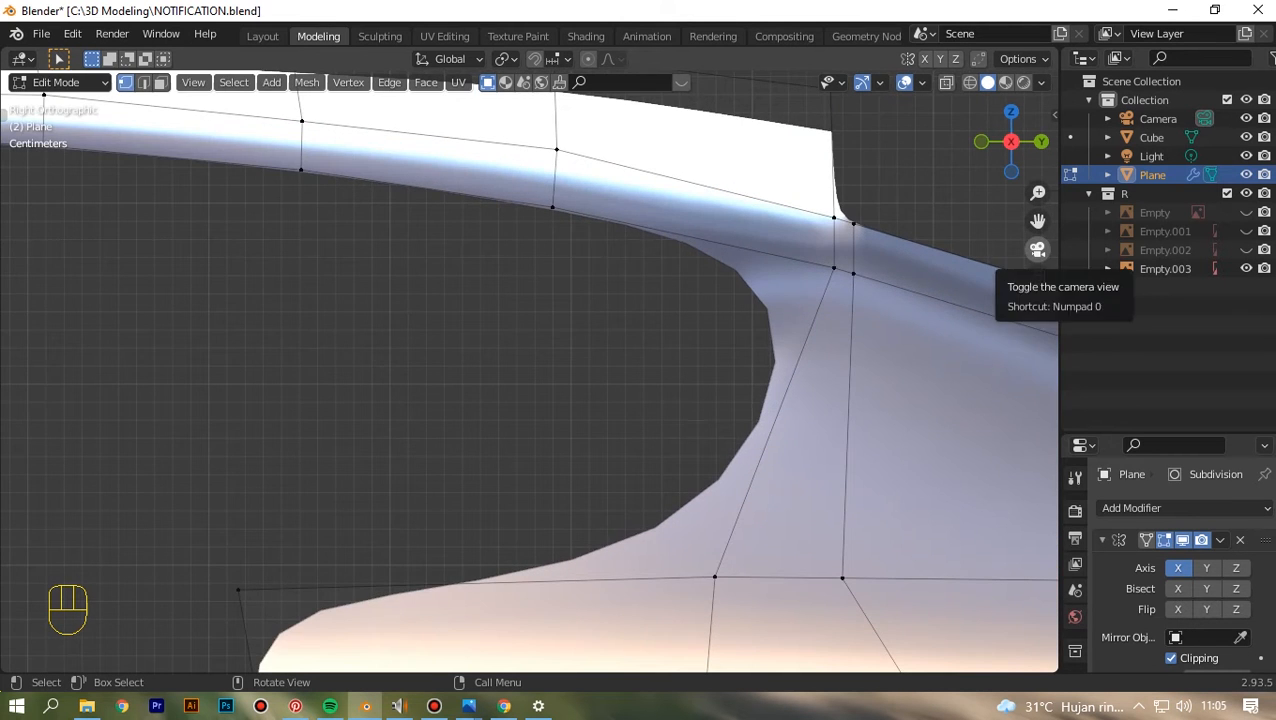
left_click(1037, 249)
key("KP_1")
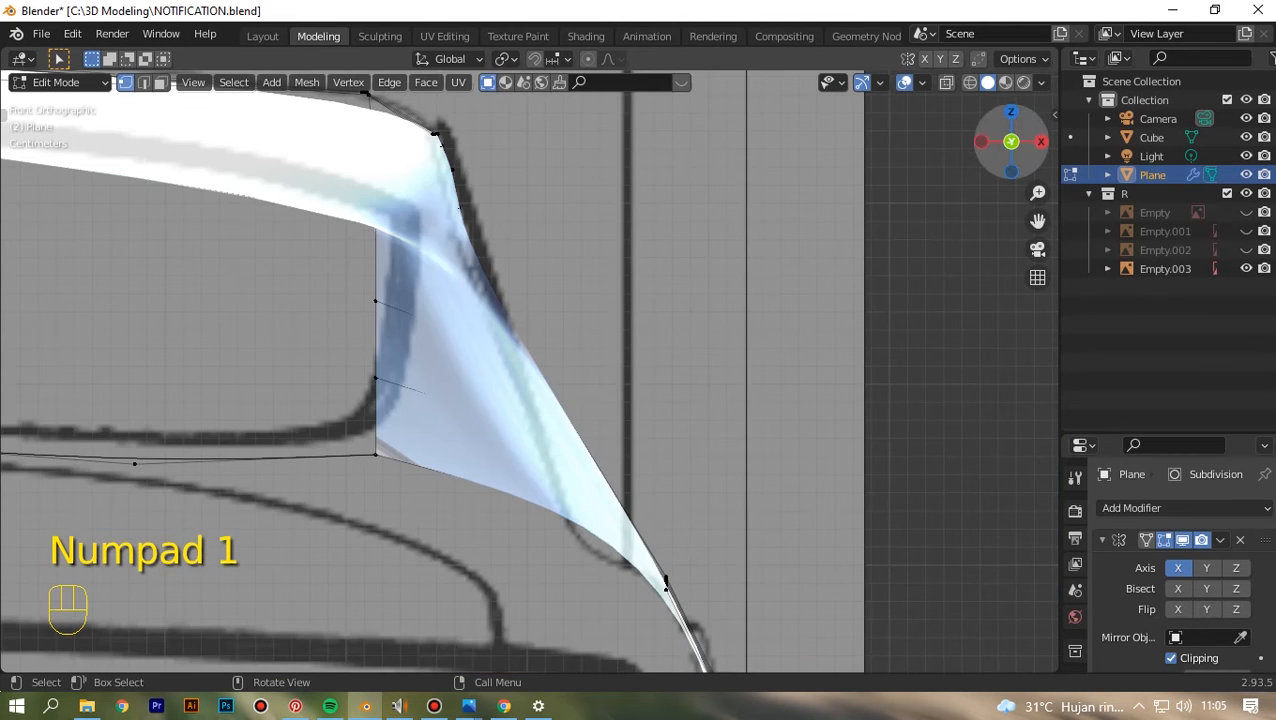
left_click(1041, 142)
left_click_drag(1037, 221, 780, 271)
scroll(530, 372, "up", 2)
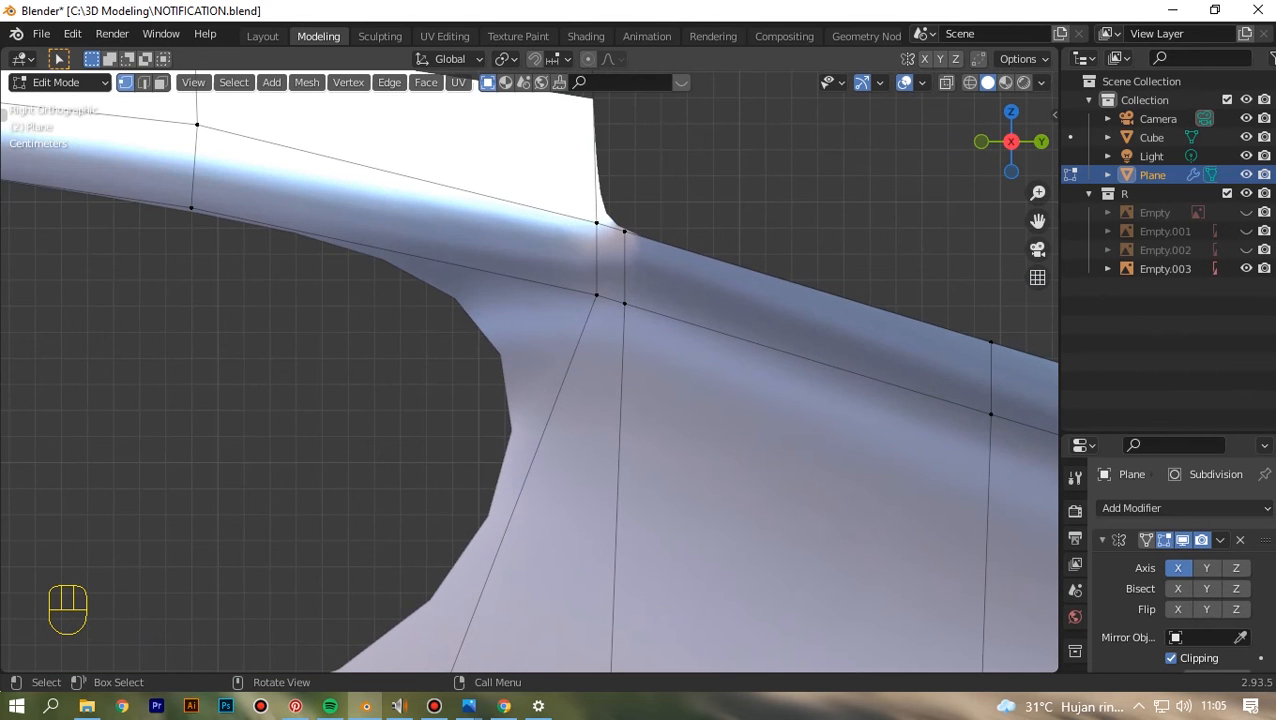
scroll(530, 372, "down", 3)
scroll(530, 372, "up", 4)
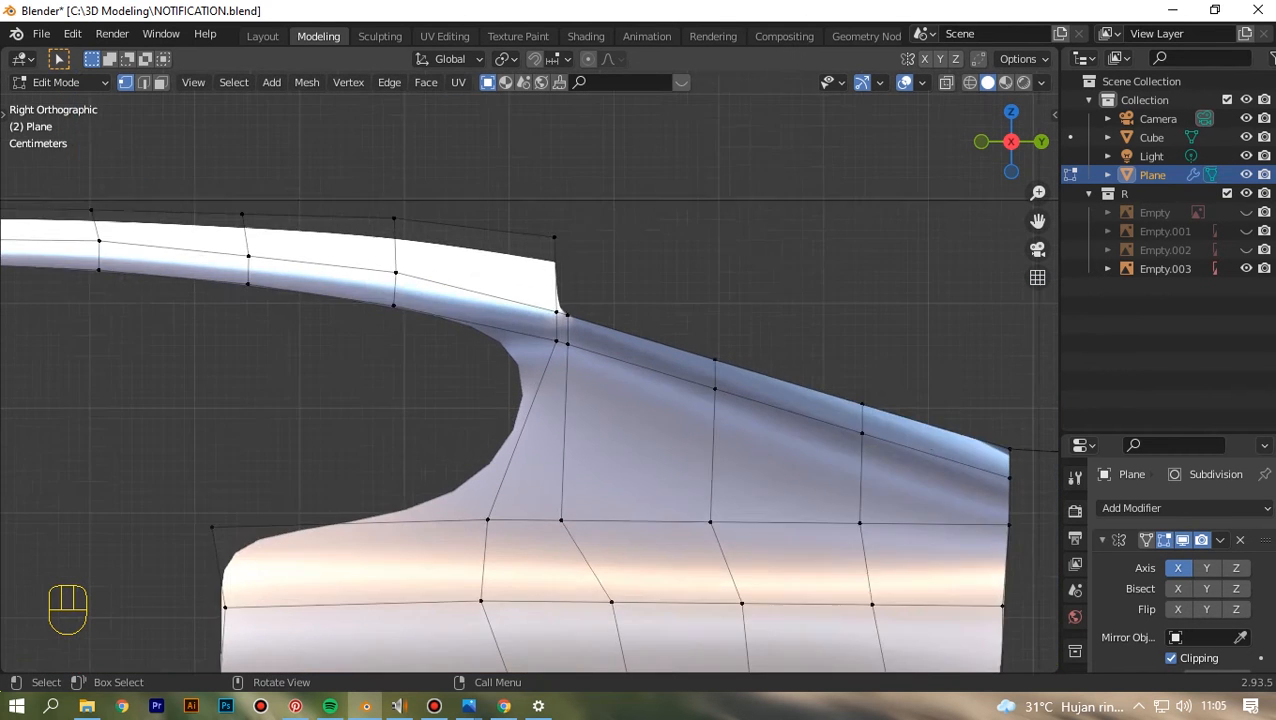
- Try moving the roof-edge vertex next to the rear pillar's upper corner, and undo the move
left_click_drag(587, 254, 618, 296)
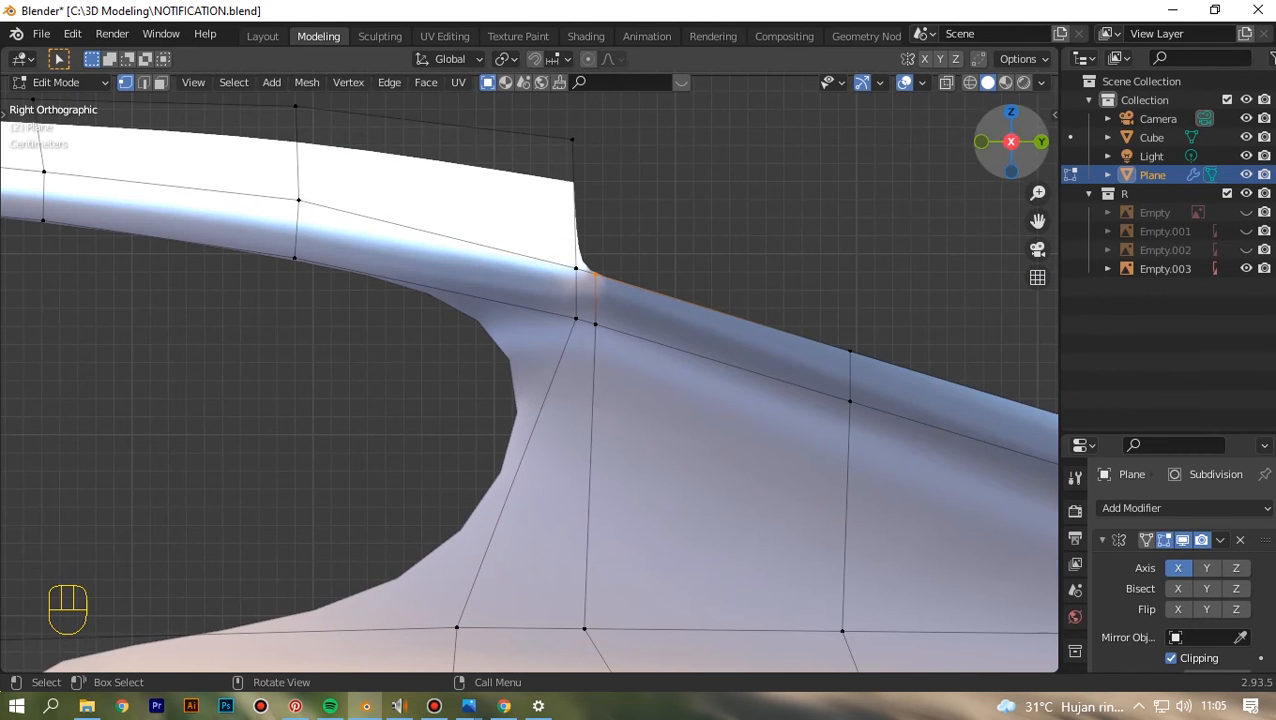
left_click_drag(990, 131, 915, 173)
key("Tab")
key("Tab")
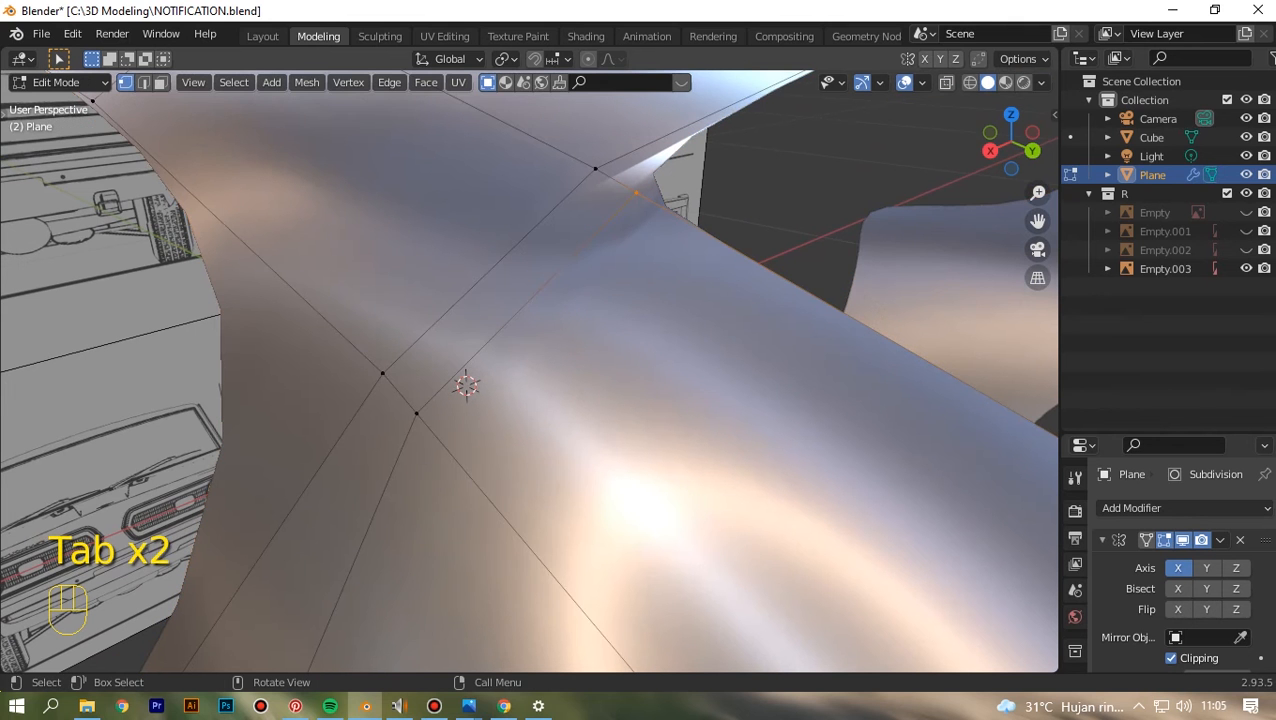
left_click(596, 169)
key("g")
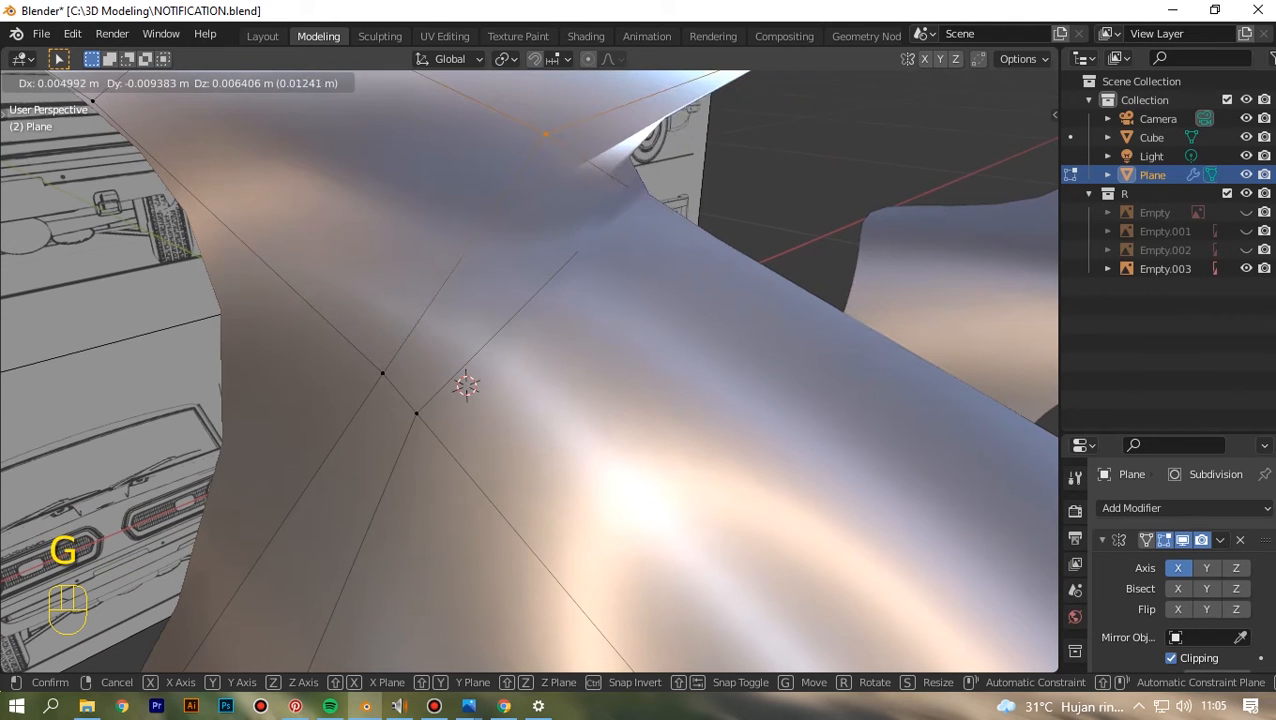
left_click(545, 134)
key("ctrl+z")
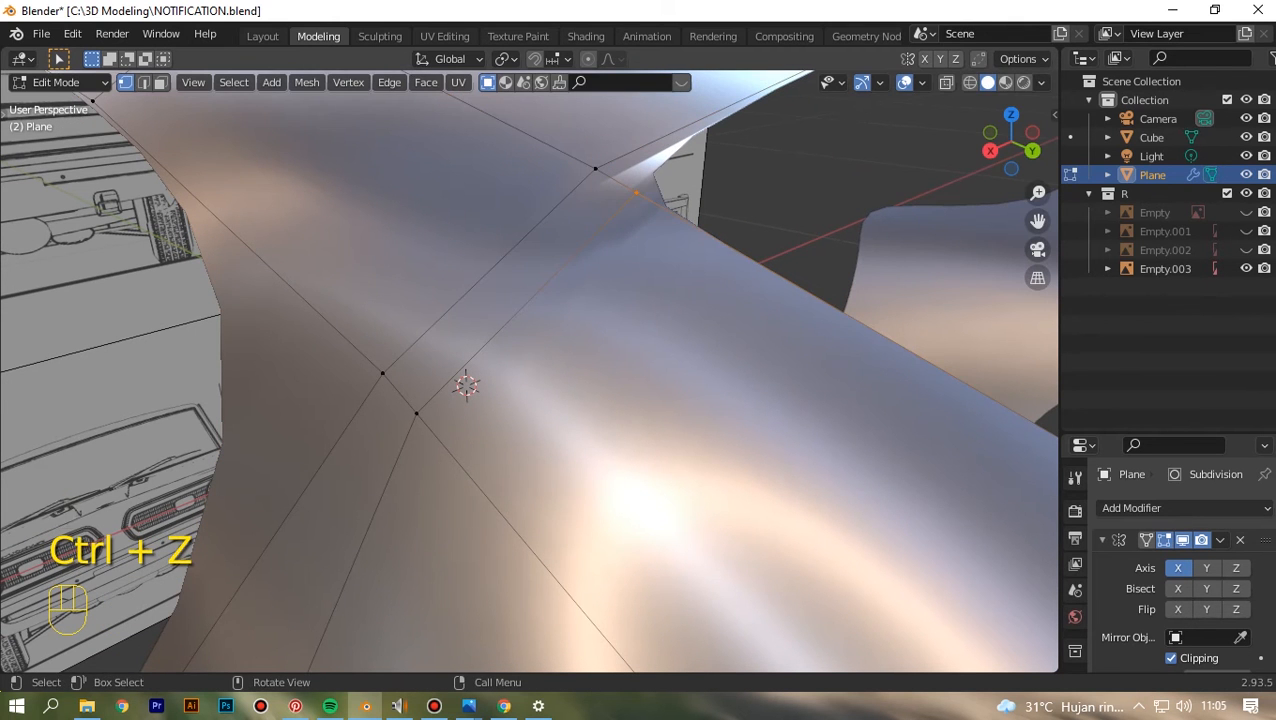
- Try moving the rear pillar's upper corner vertex freely and about -0.0105 m along Z, undoing both moves
key("g")
left_click(466, 386)
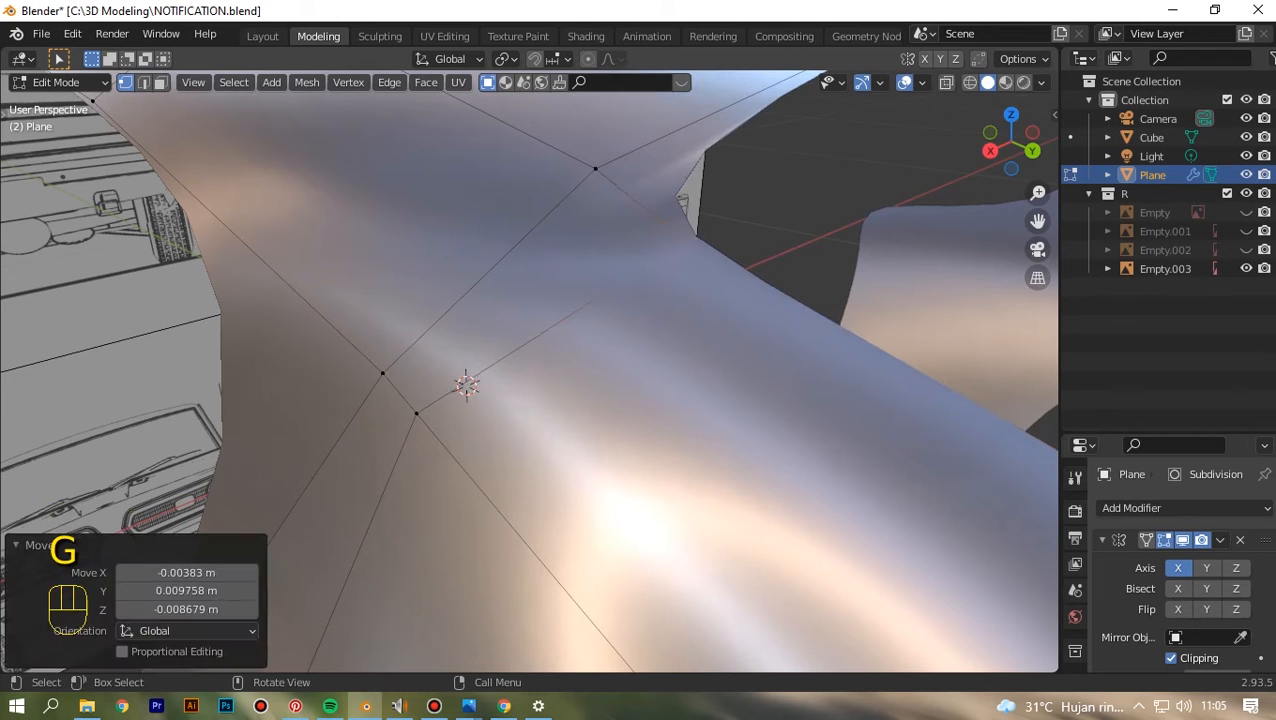
key("ctrl+z")
key("g")
key("z")
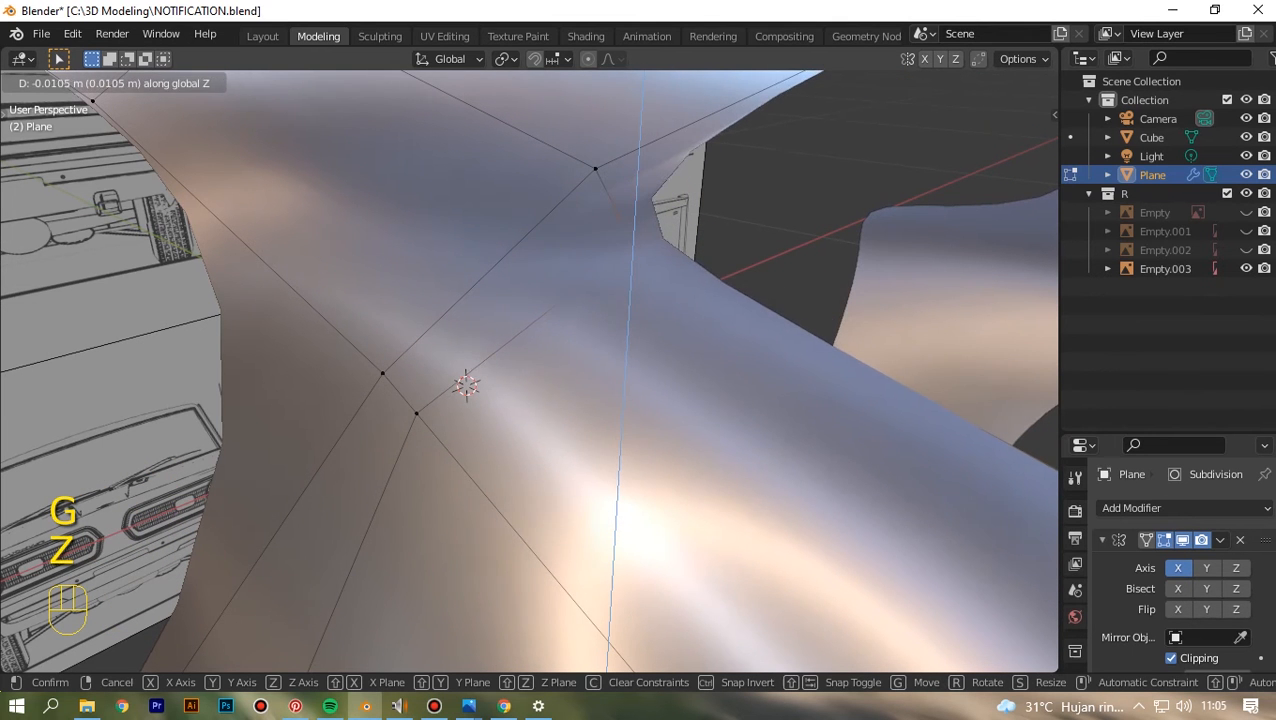
left_click(632, 244)
key("ctrl+z")
- Leave Edit Mode and save the file from the right side view
key("Tab")
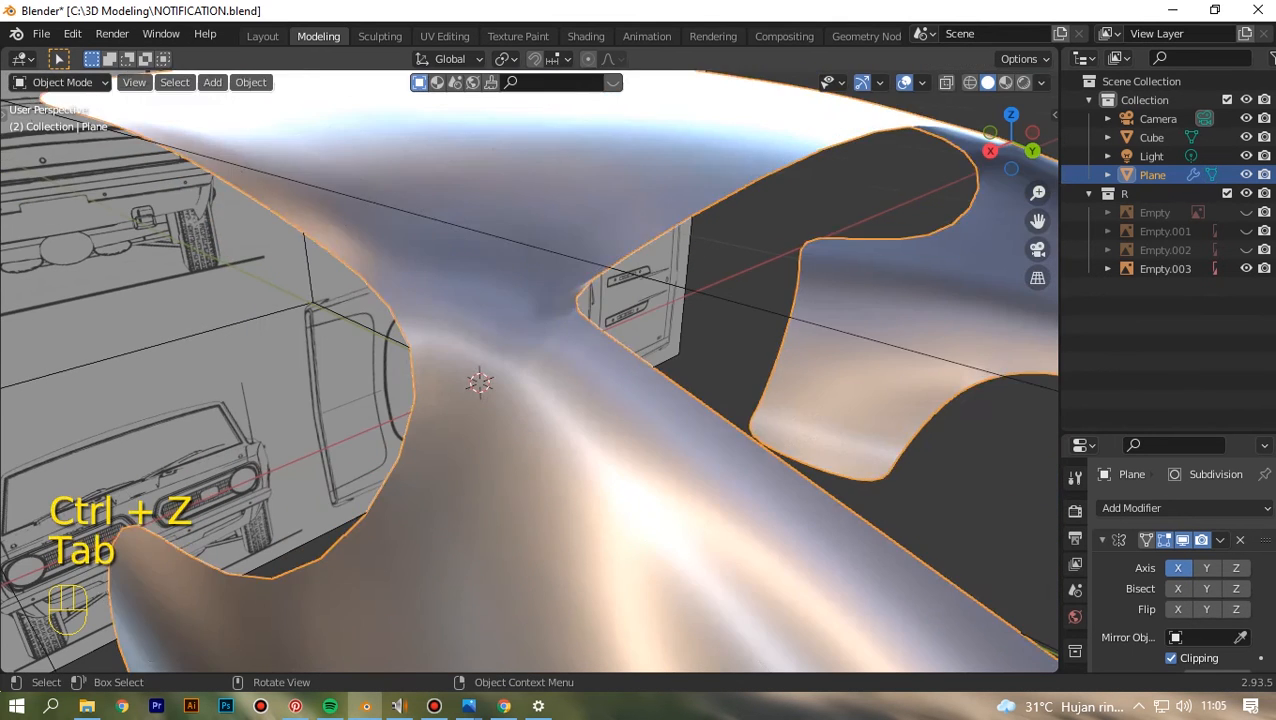
key("KP_1")
scroll(528, 371, "down", 5)
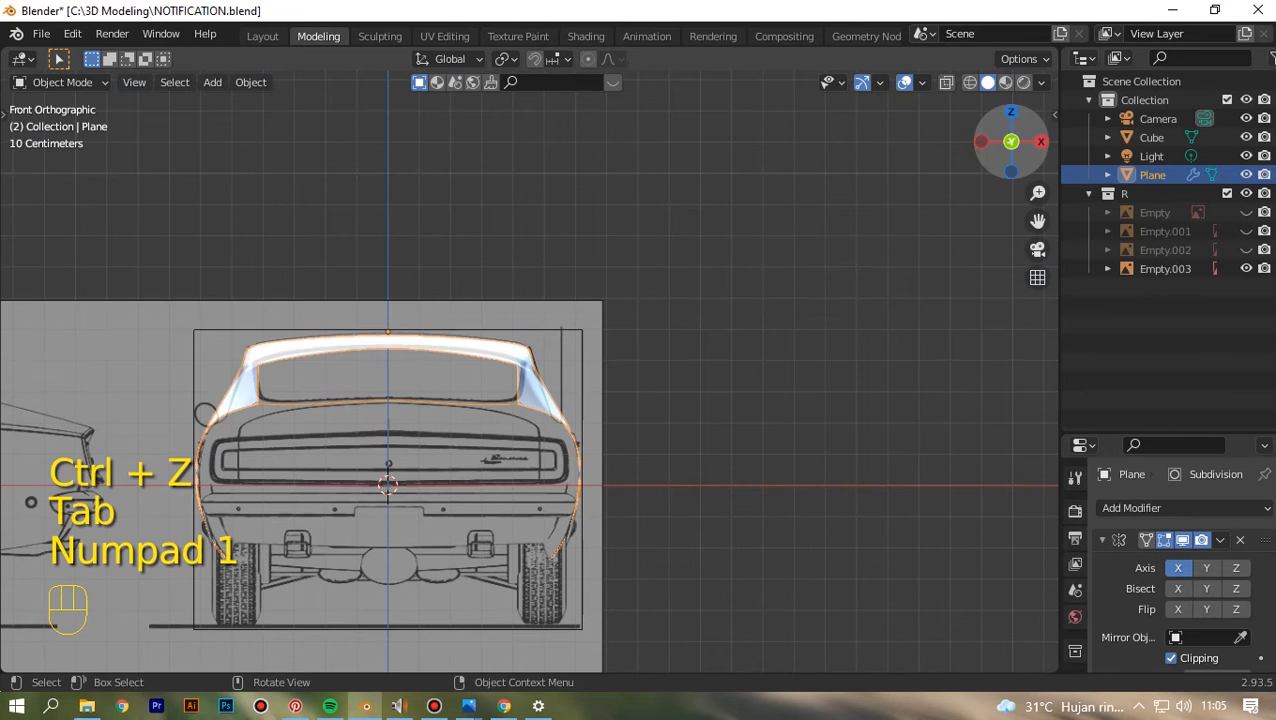
left_click(1041, 142)
scroll(528, 371, "up", 2)
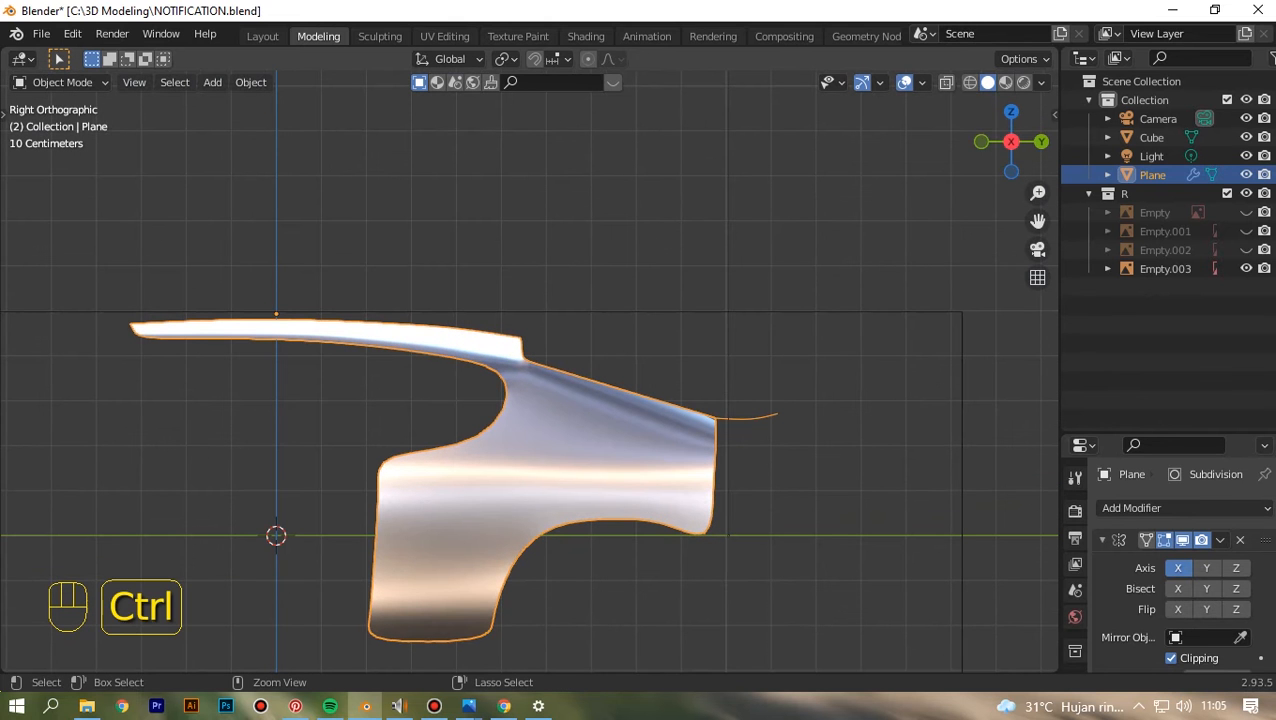
key("ctrl+s")
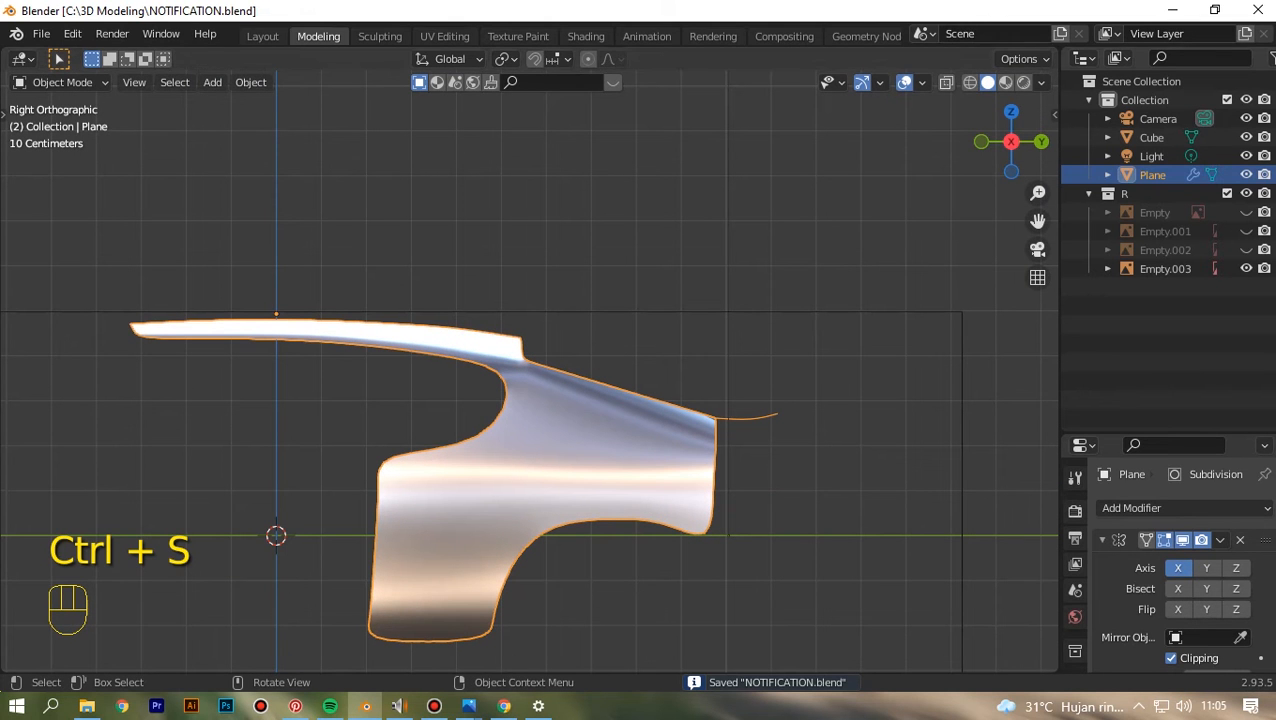
left_click(1172, 11)
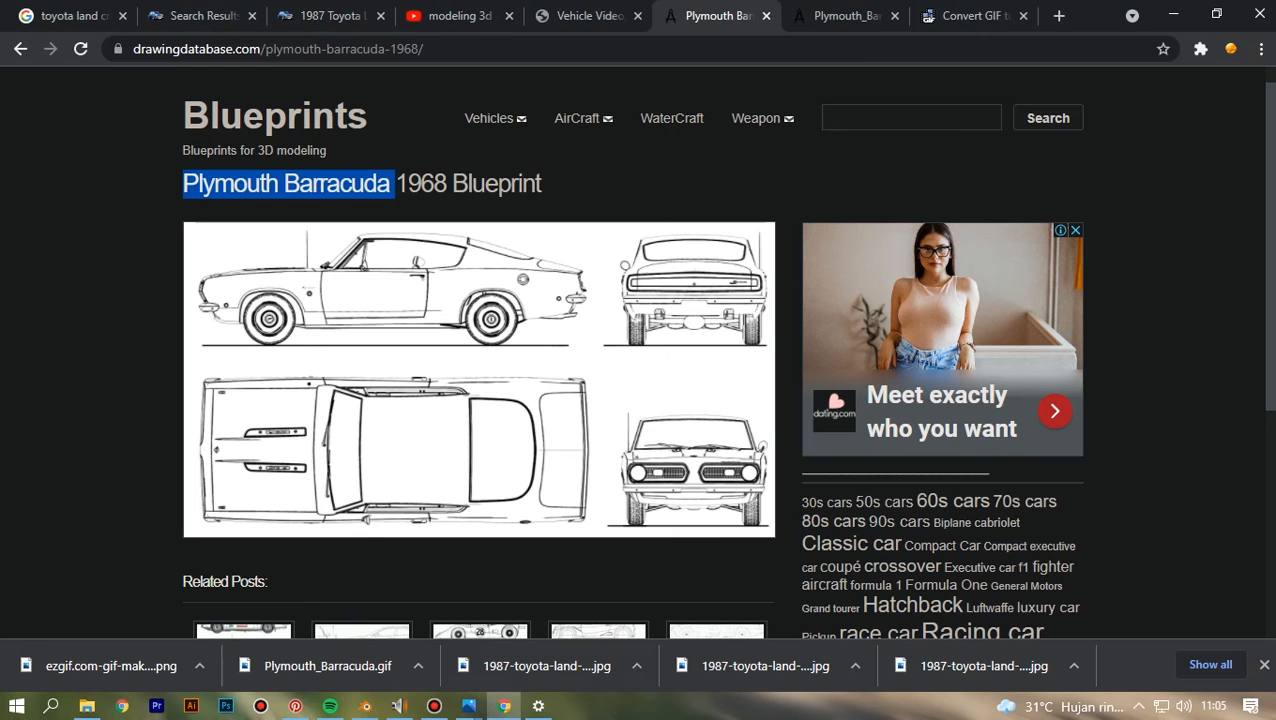
left_click(434, 706)
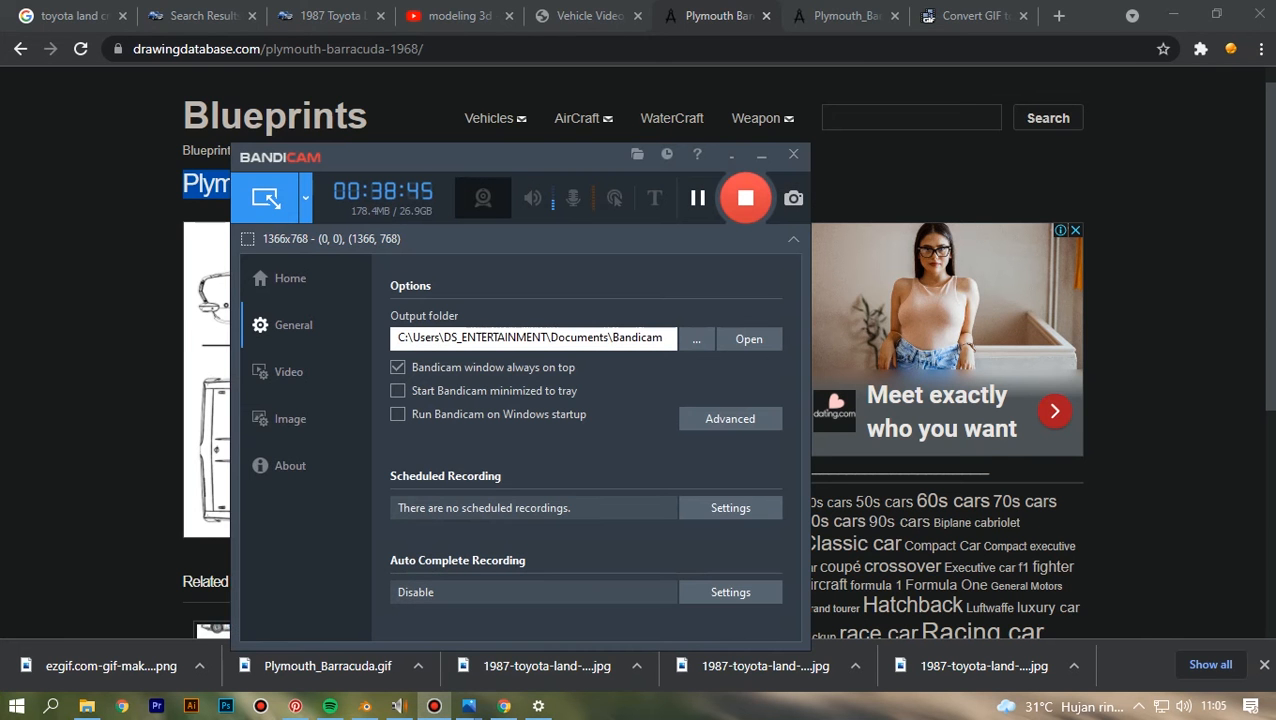
left_click(698, 198)
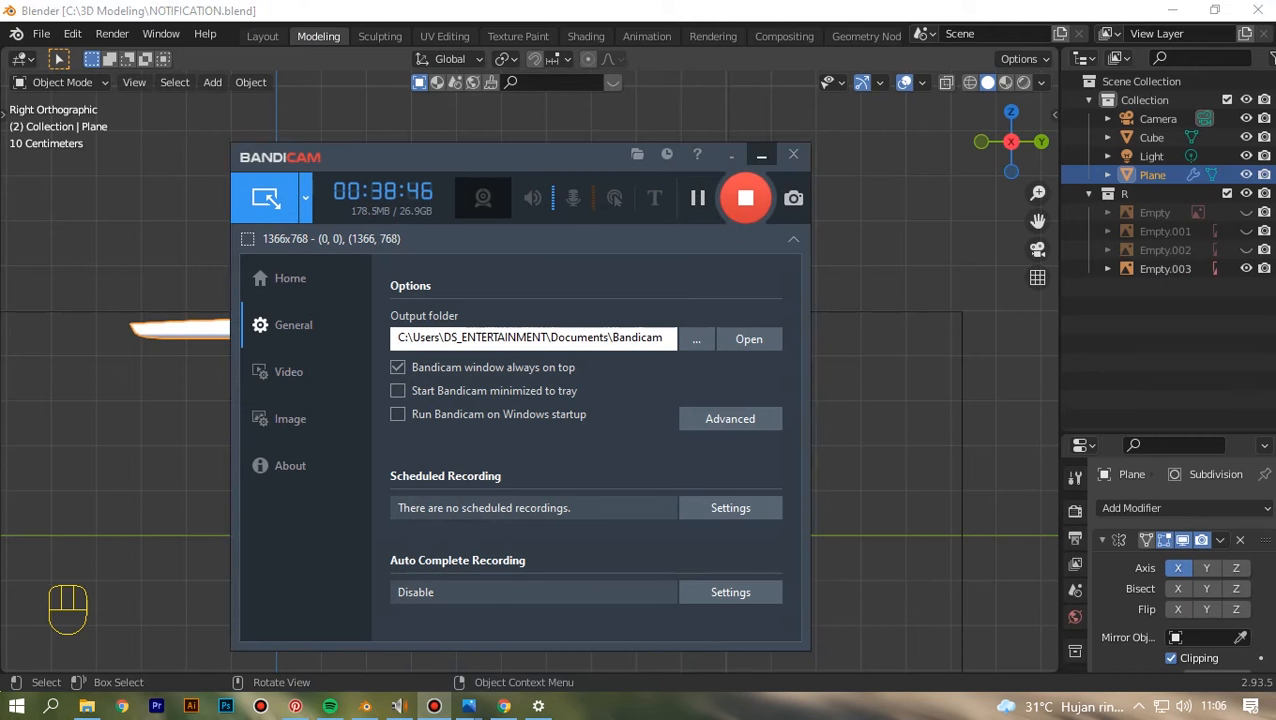
left_click(761, 155)
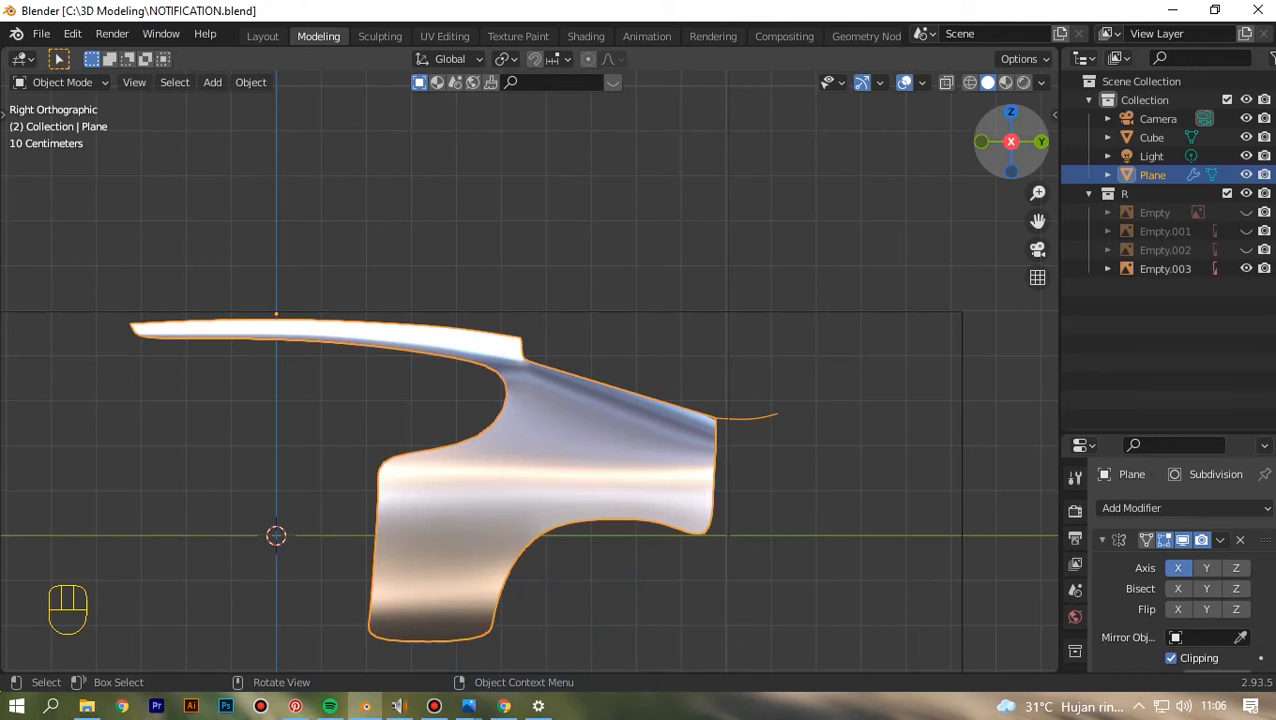
- Set the solid viewport lighting to Studio to inspect the surface where the rear pillar meets the roof
left_click_drag(1008, 143, 945, 183)
scroll(530, 380, "up", 6)
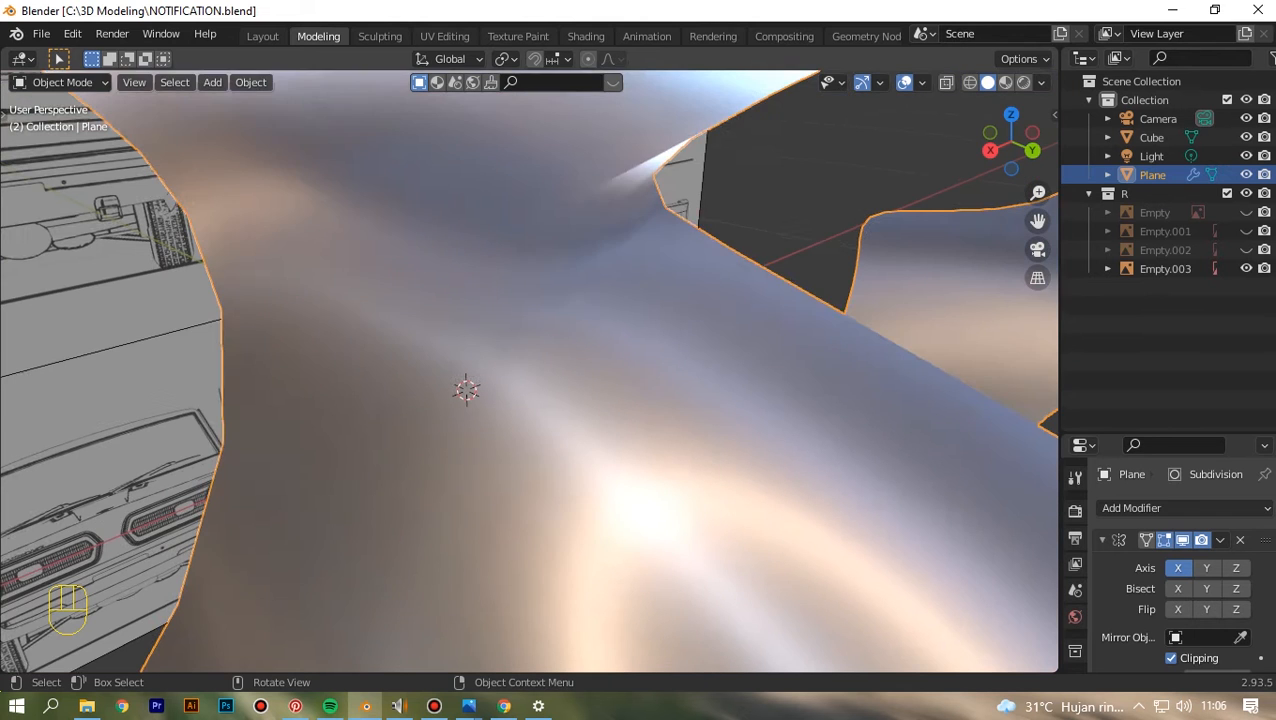
scroll(530, 380, "down", 1)
left_click(530, 380)
left_click(530, 380)
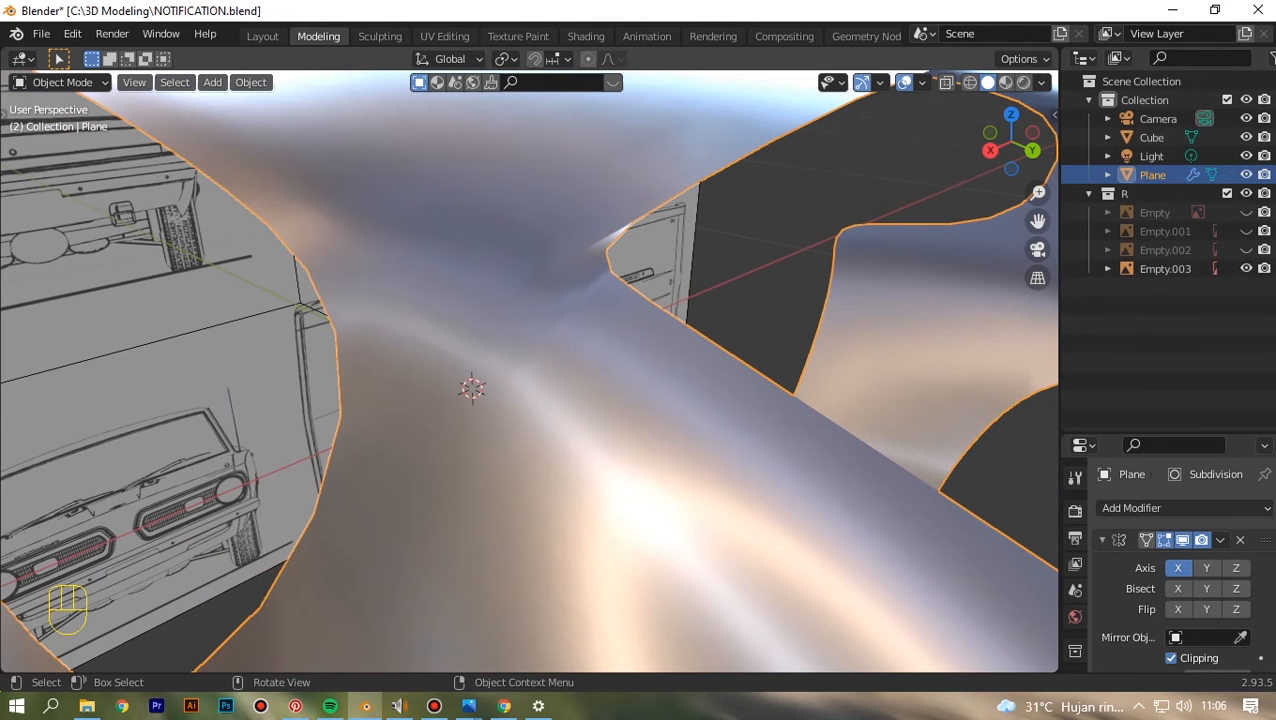
left_click(1041, 82)
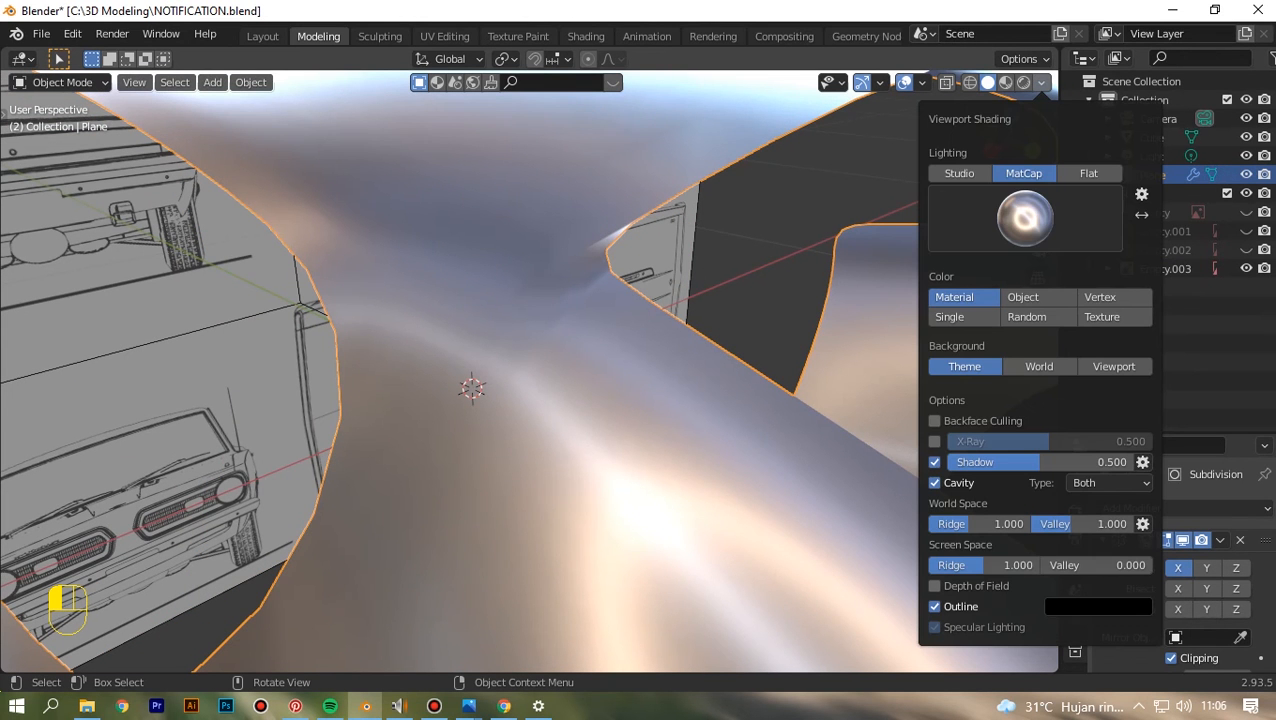
left_click(959, 173)
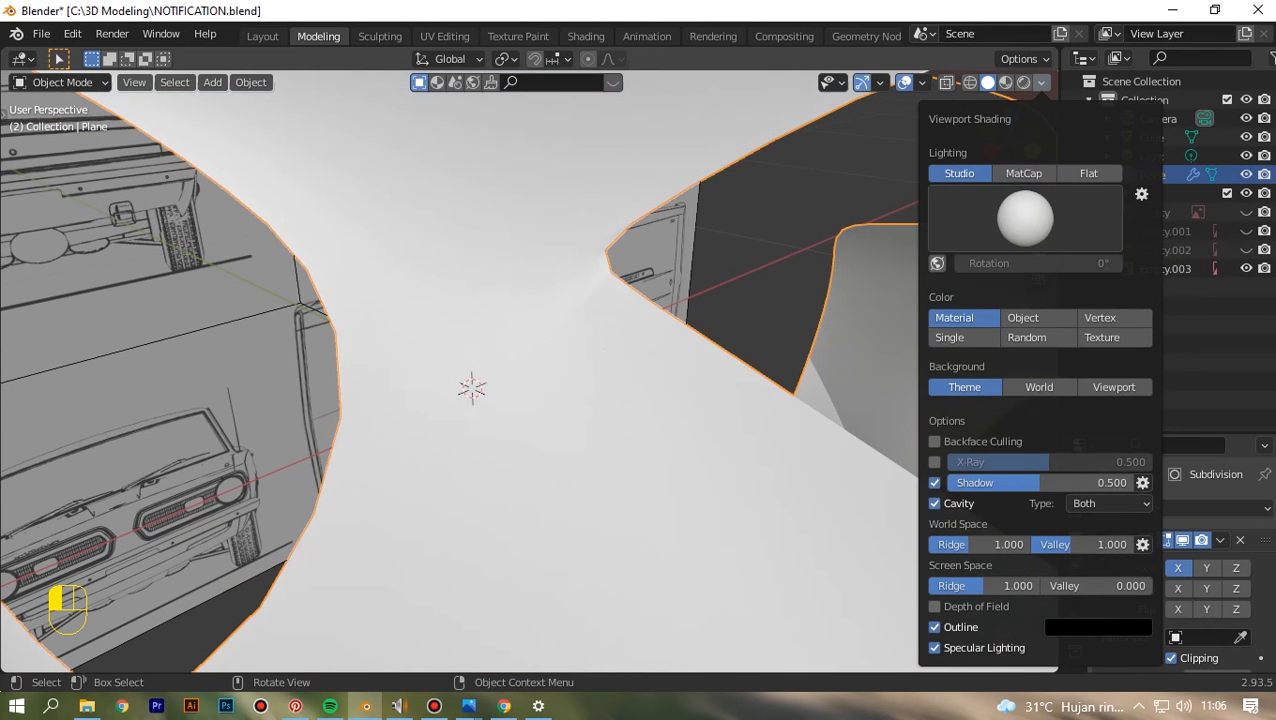
scroll(560, 266, "down", 3)
right_click(560, 266)
left_click(560, 266)
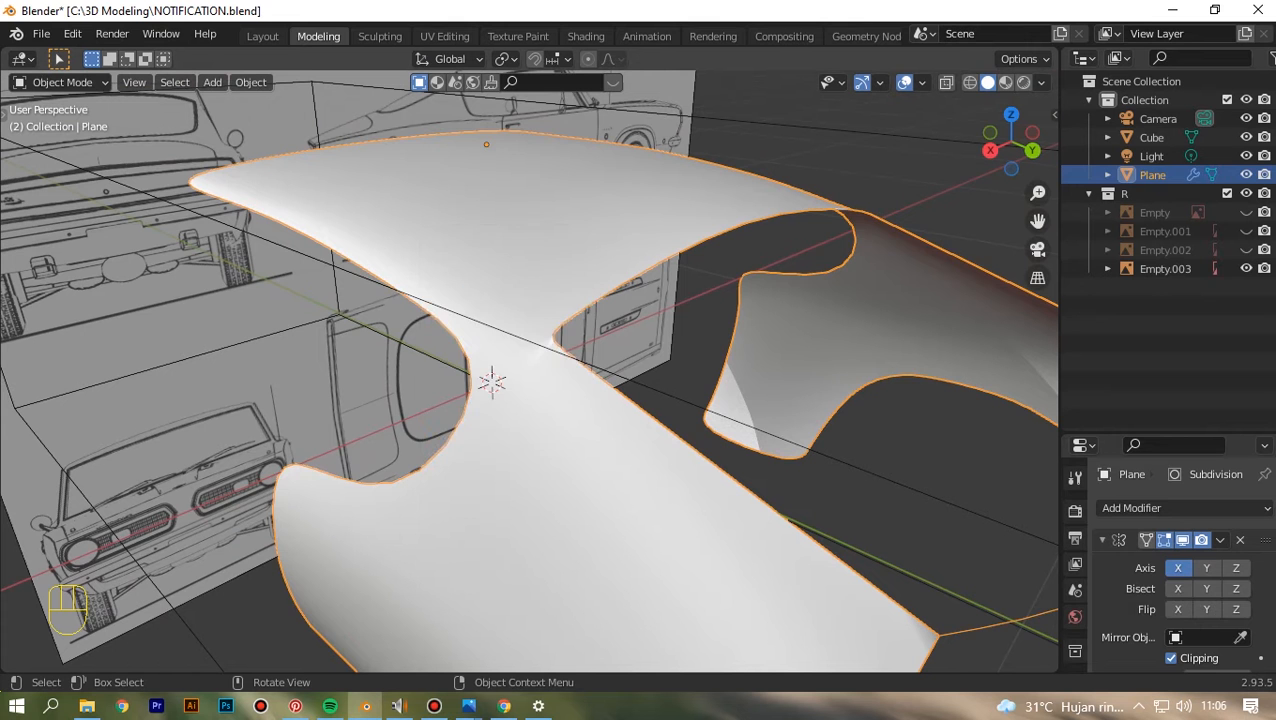
- Enlarge the properties editor and enable Auto Smooth for the body mesh's normals at 46.3°
left_click(560, 266)
scroll(560, 266, "up", 3)
left_click(560, 266)
scroll(560, 266, "down", 5)
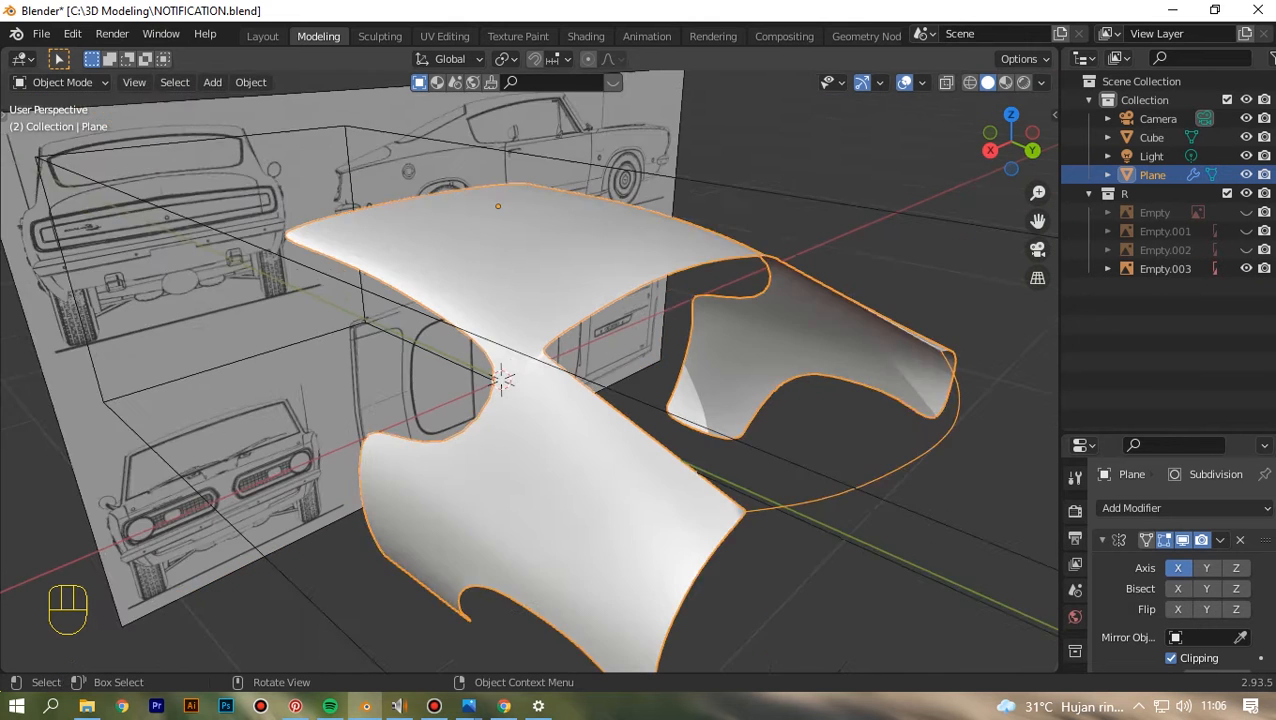
scroll(560, 300, "down", 2)
left_click_drag(1165, 433, 1165, 242)
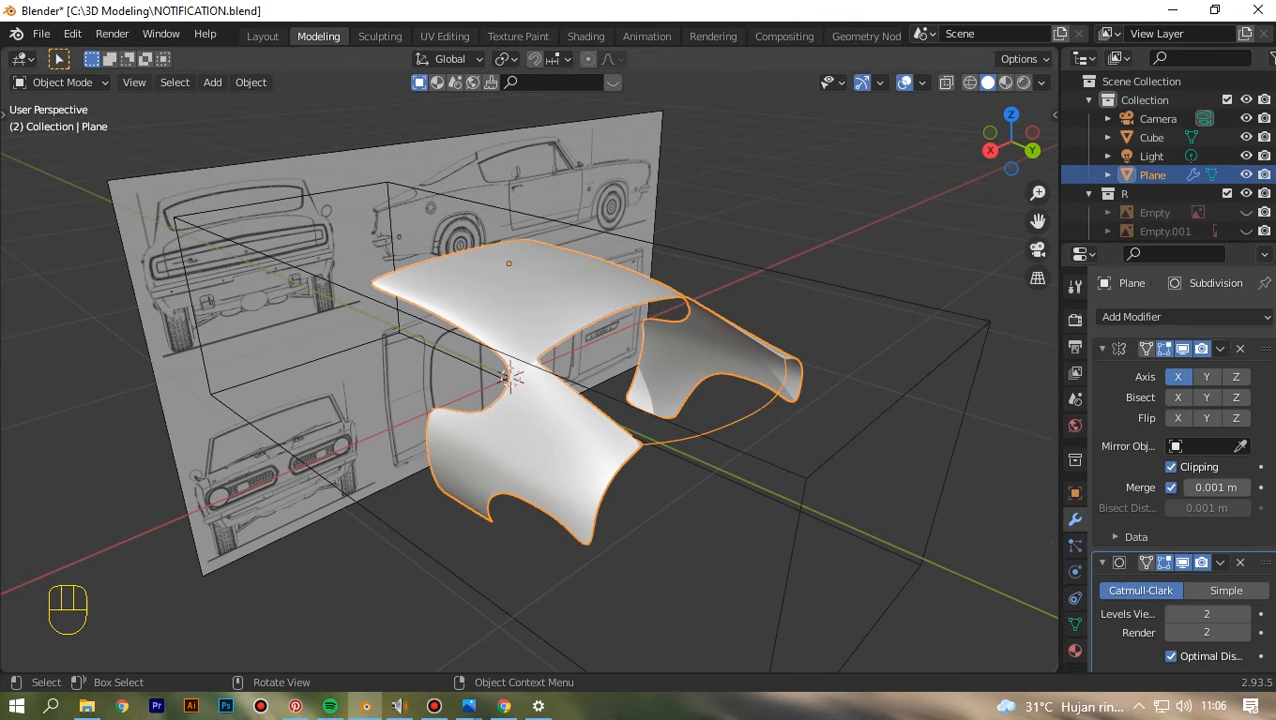
scroll(560, 300, "up", 5)
scroll(560, 300, "up", 2)
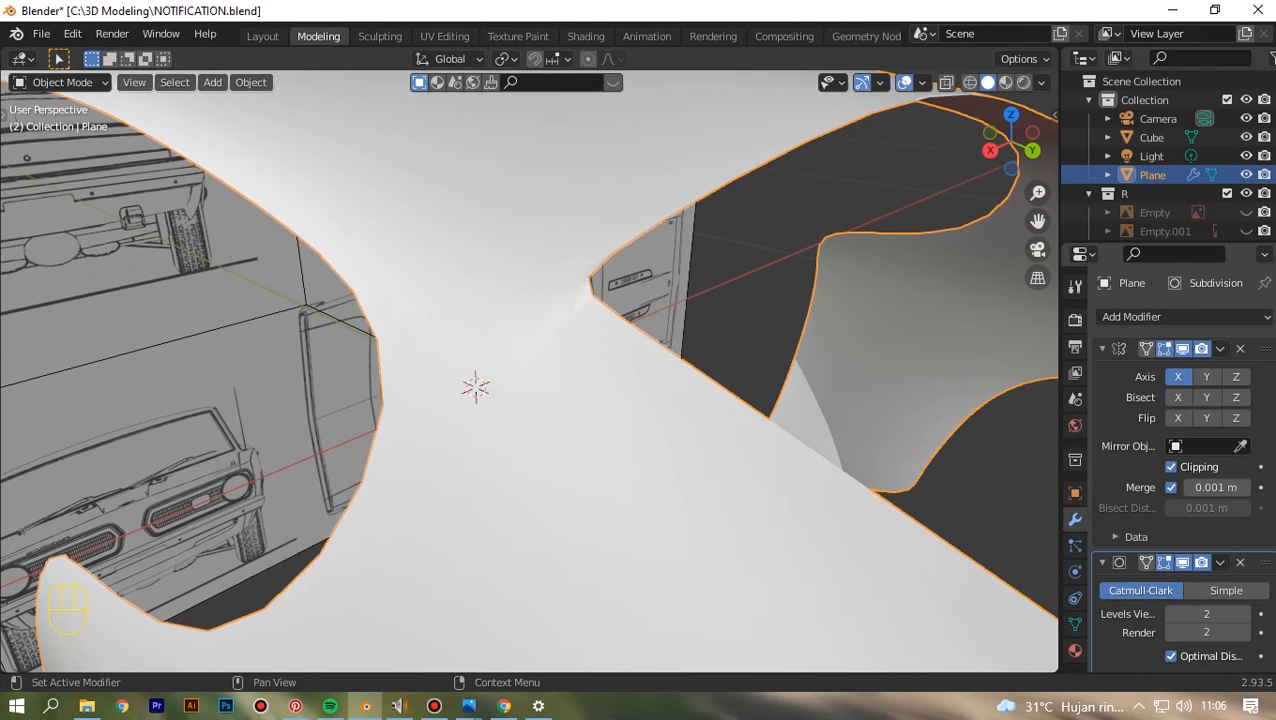
left_click(1075, 320)
scroll(1075, 320, "down", 1)
scroll(1165, 400, "down", 5)
left_click(1075, 591)
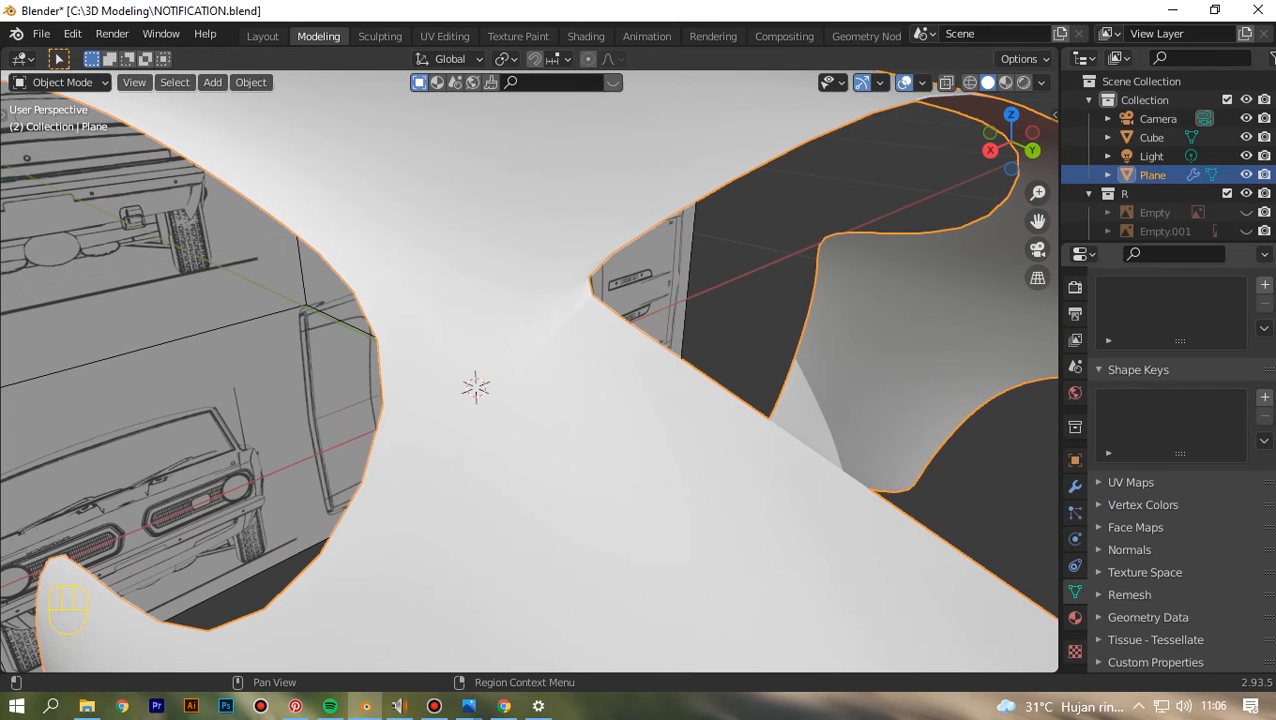
left_click(1129, 550)
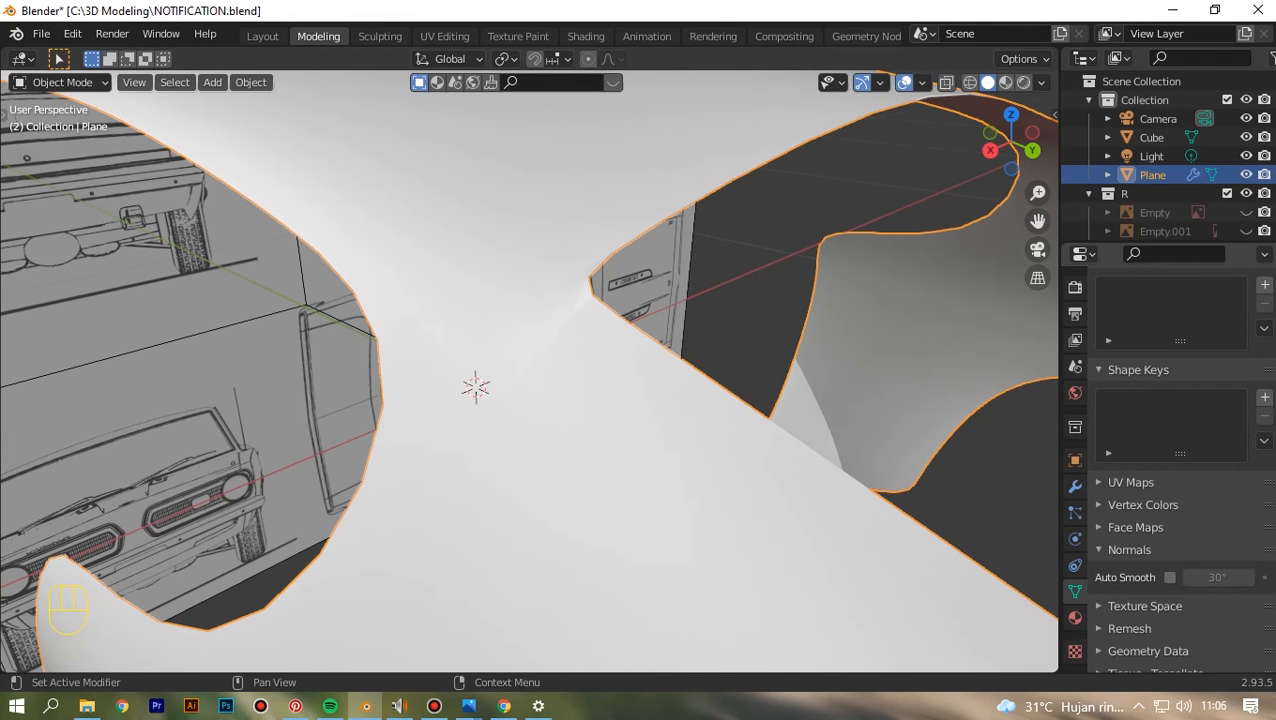
left_click(1170, 577)
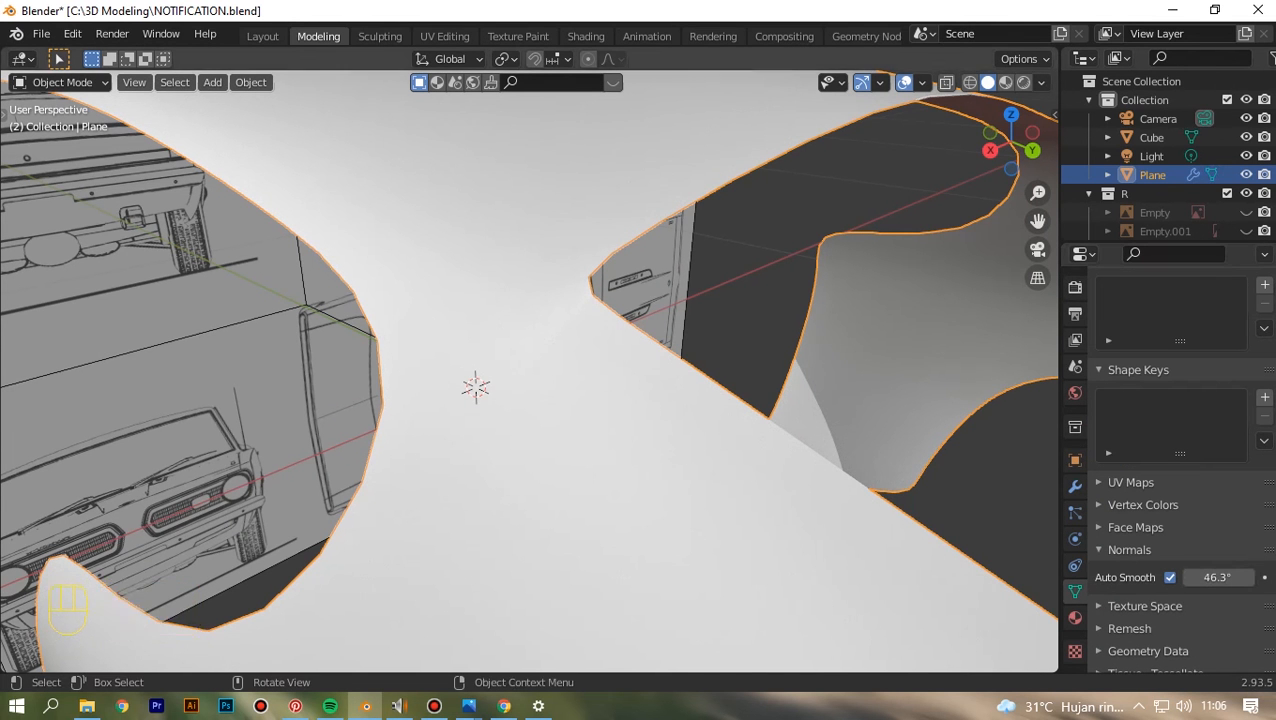
scroll(529, 371, "down", 4)
key("Tab")
key("Tab")
scroll(529, 371, "up", 7)
scroll(529, 371, "up", 1)
scroll(529, 371, "down", 12)
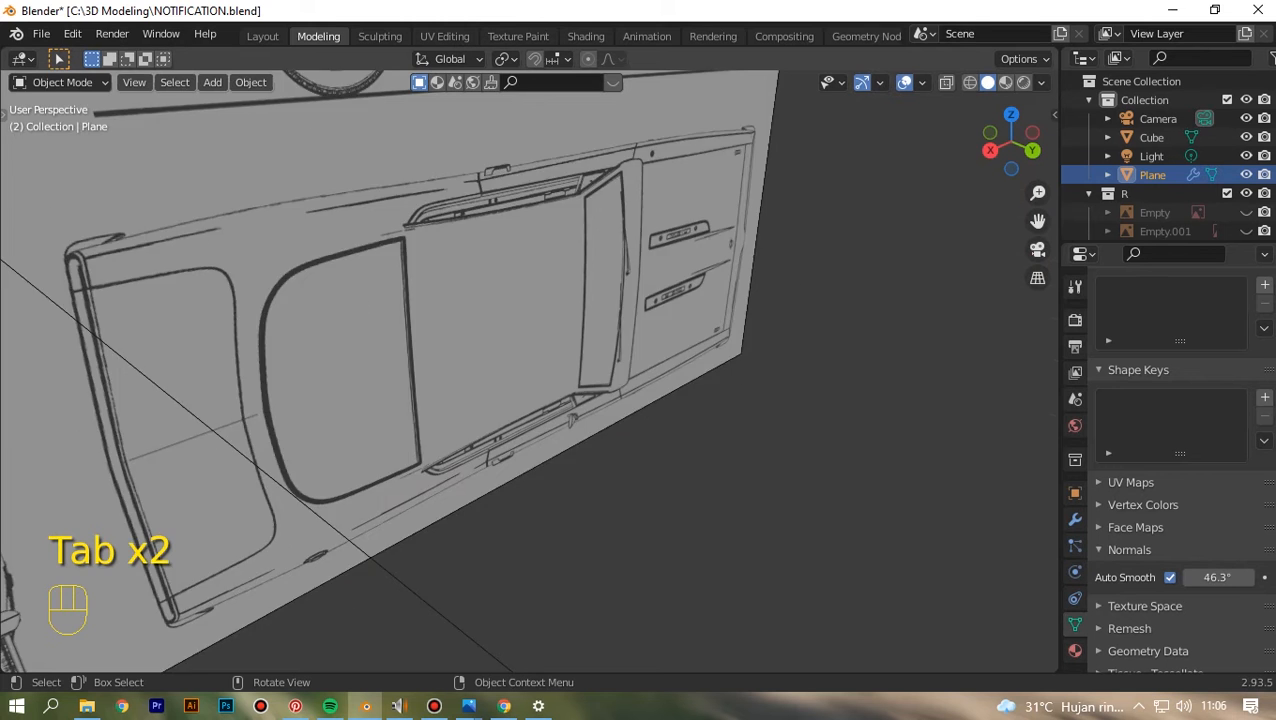
- Switch the solid viewport lighting to MatCap and set the body mesh's Auto Smooth angle to 180°
scroll(529, 371, "up", 6)
scroll(529, 371, "up", 5)
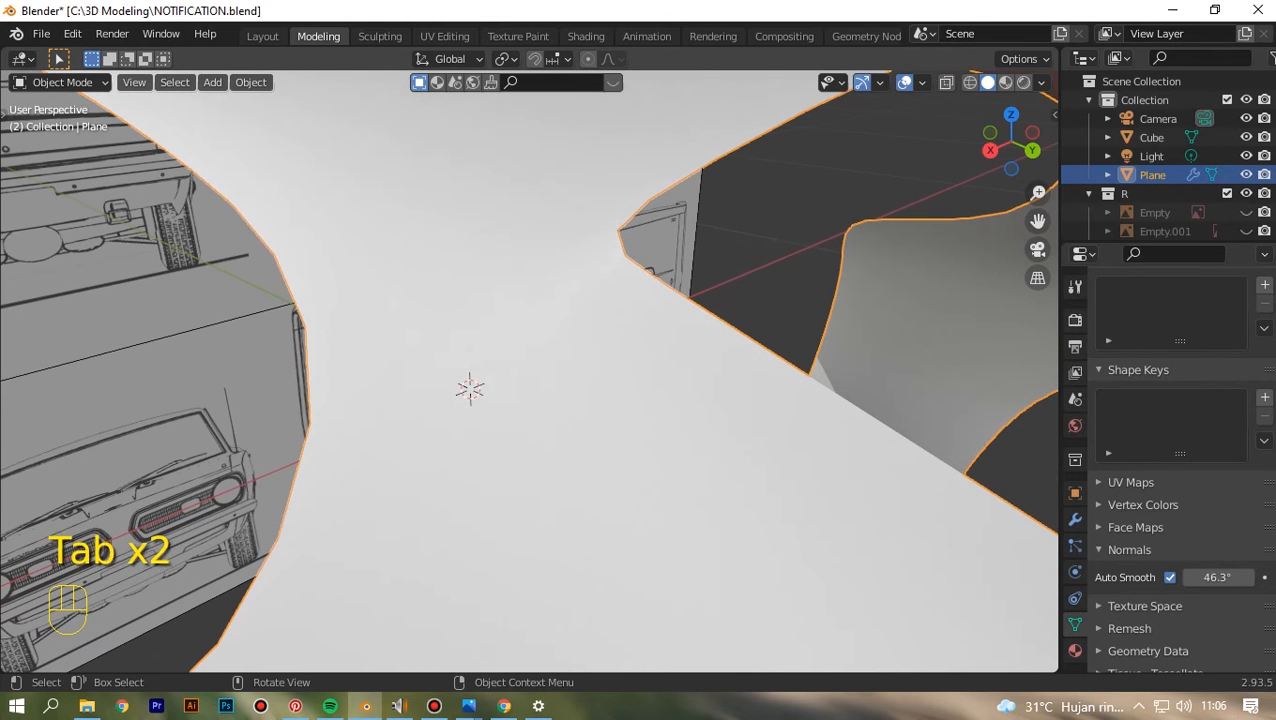
left_click(1041, 82)
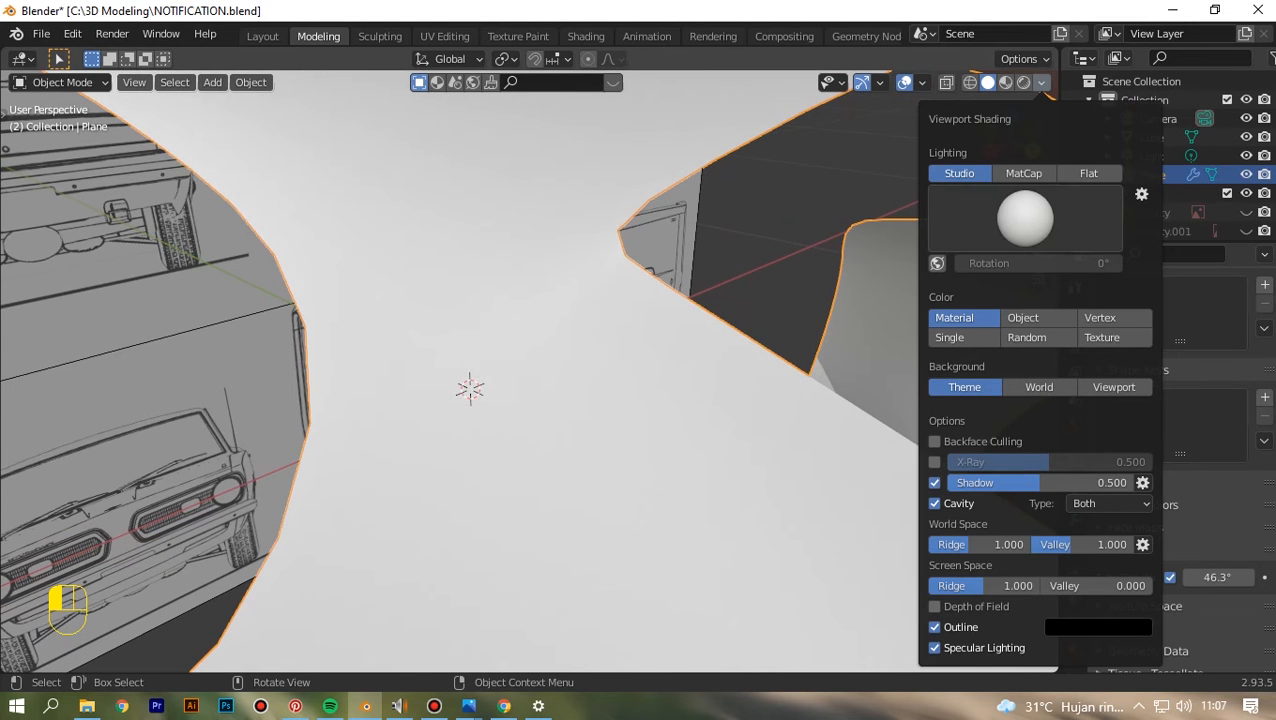
left_click(1023, 173)
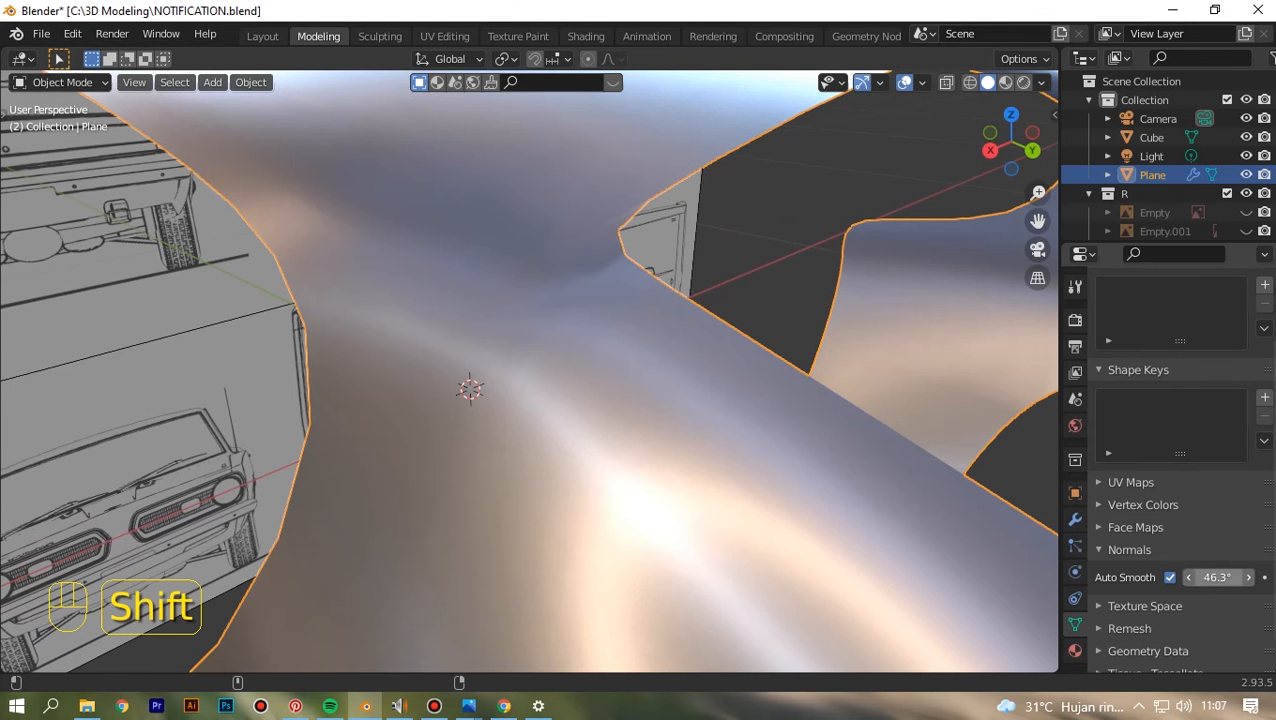
mouse_move(1217, 577)
left_mouse_down("shift")
mouse_move(1192, 577)
mouse_move(1240, 577)
mouse_move(1180, 577)
mouse_move(1200, 577)
left_mouse_up("shift")
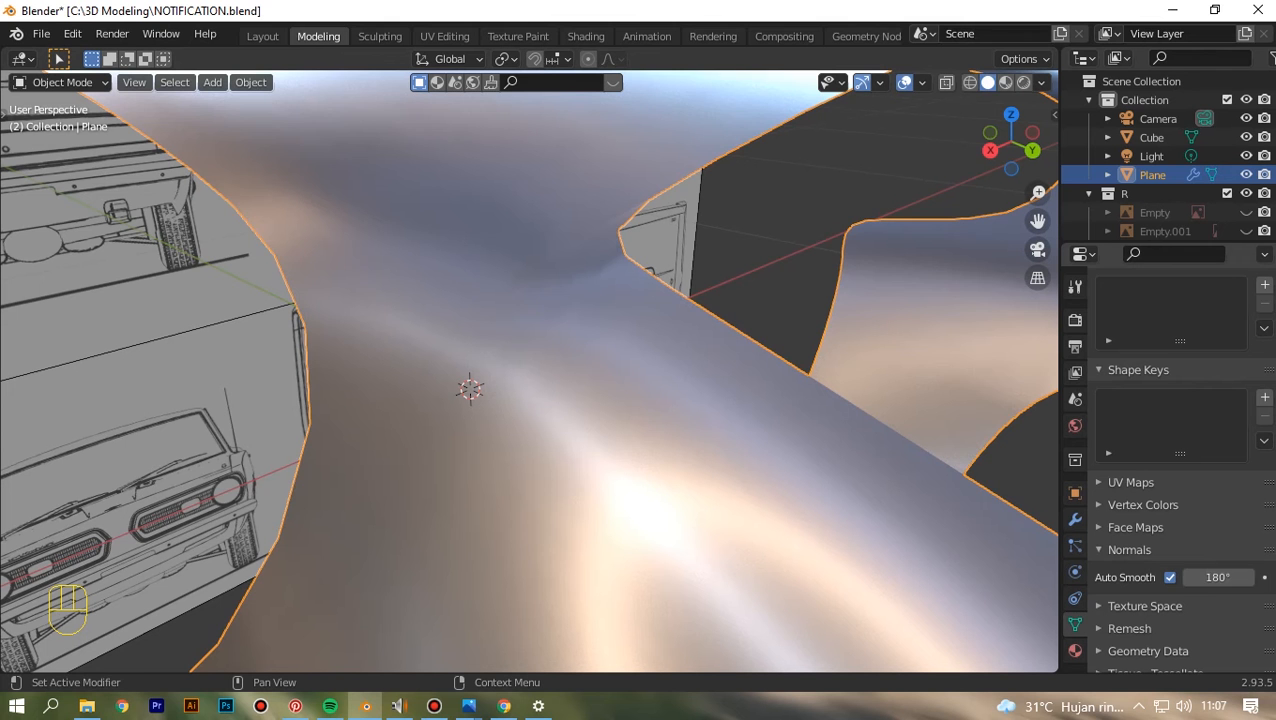
- In Edit Mode from the top view, unhide the Empty.002 blueprint and enable X-ray to see it through the mesh
key("Tab")
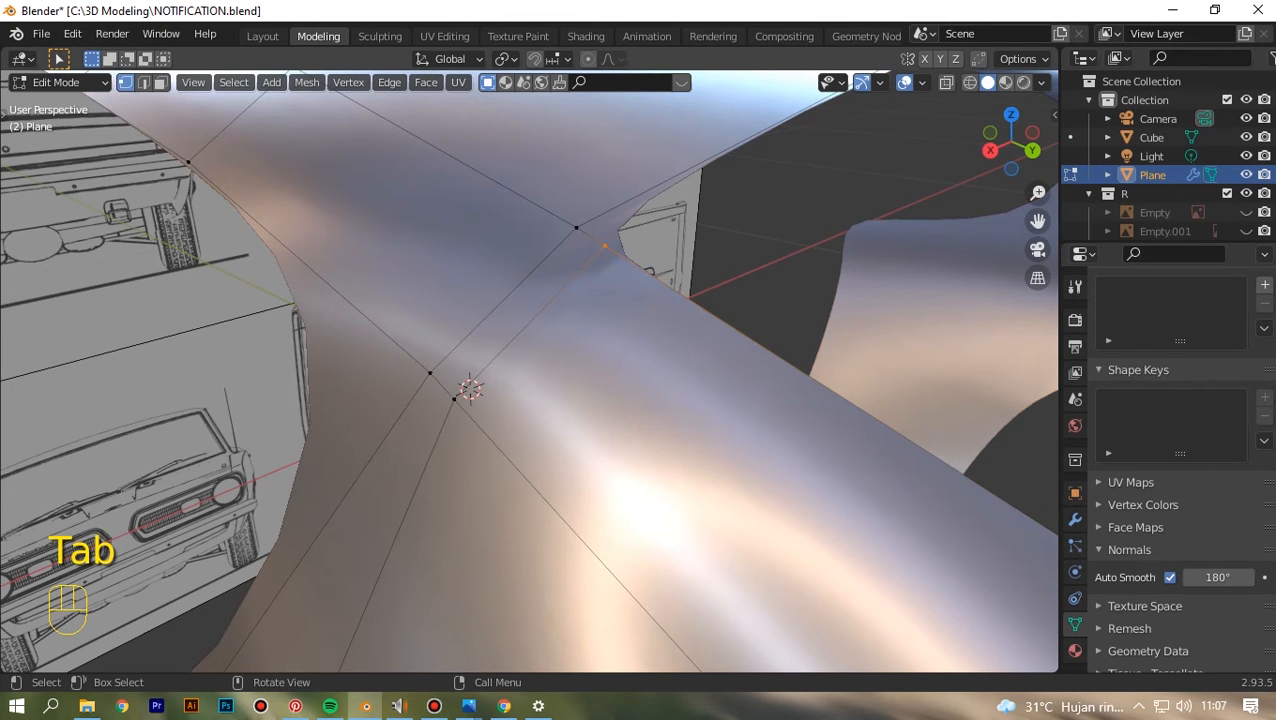
key("KP_7")
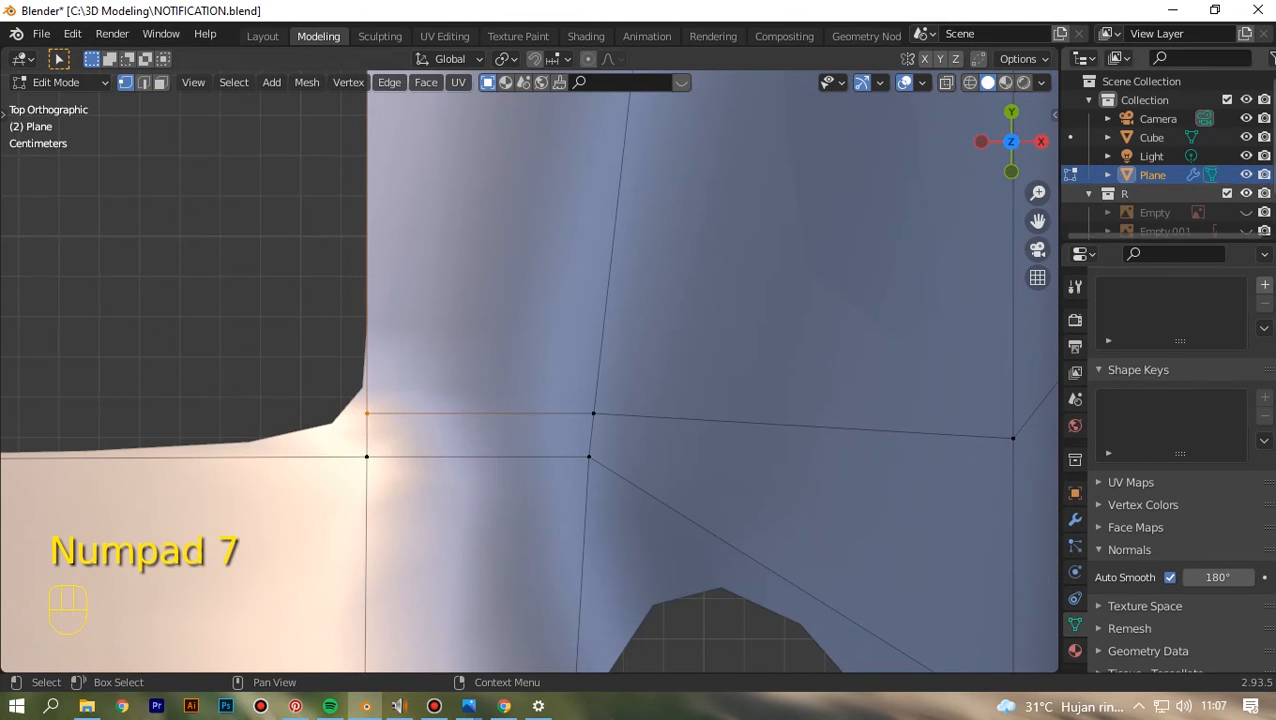
scroll(1165, 150, "down", 2)
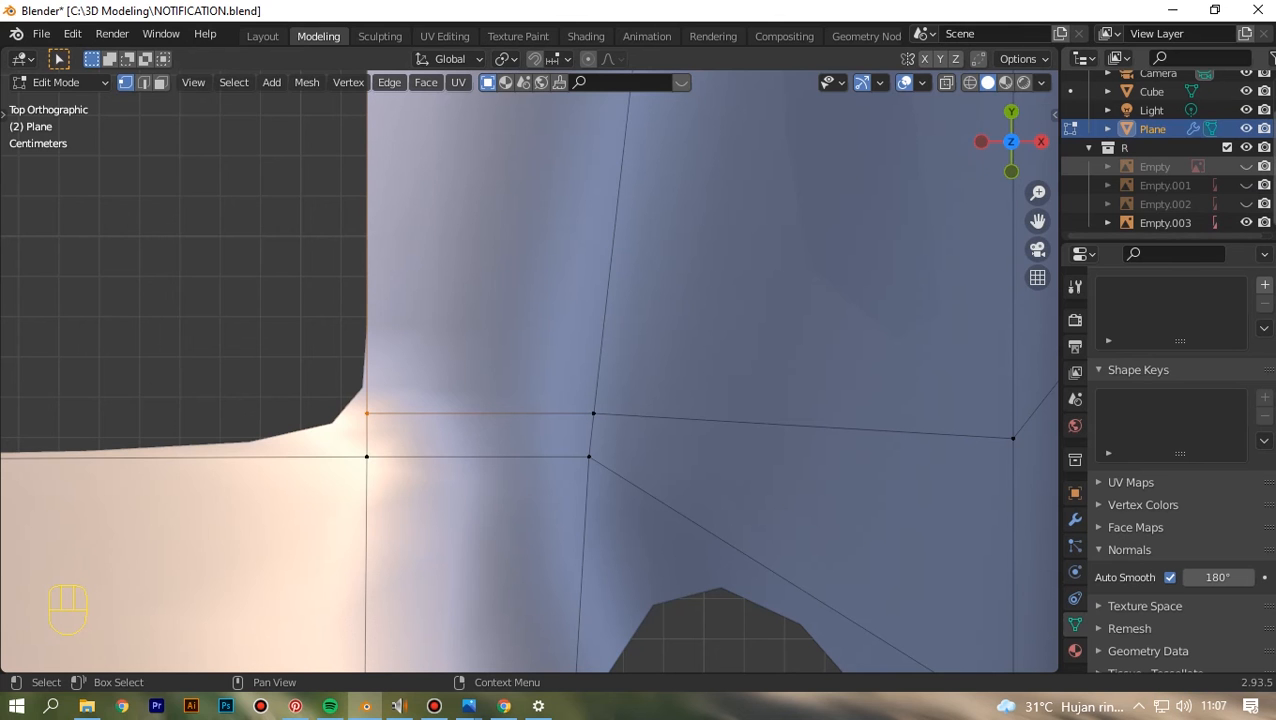
left_click(1246, 204)
key("alt+z")
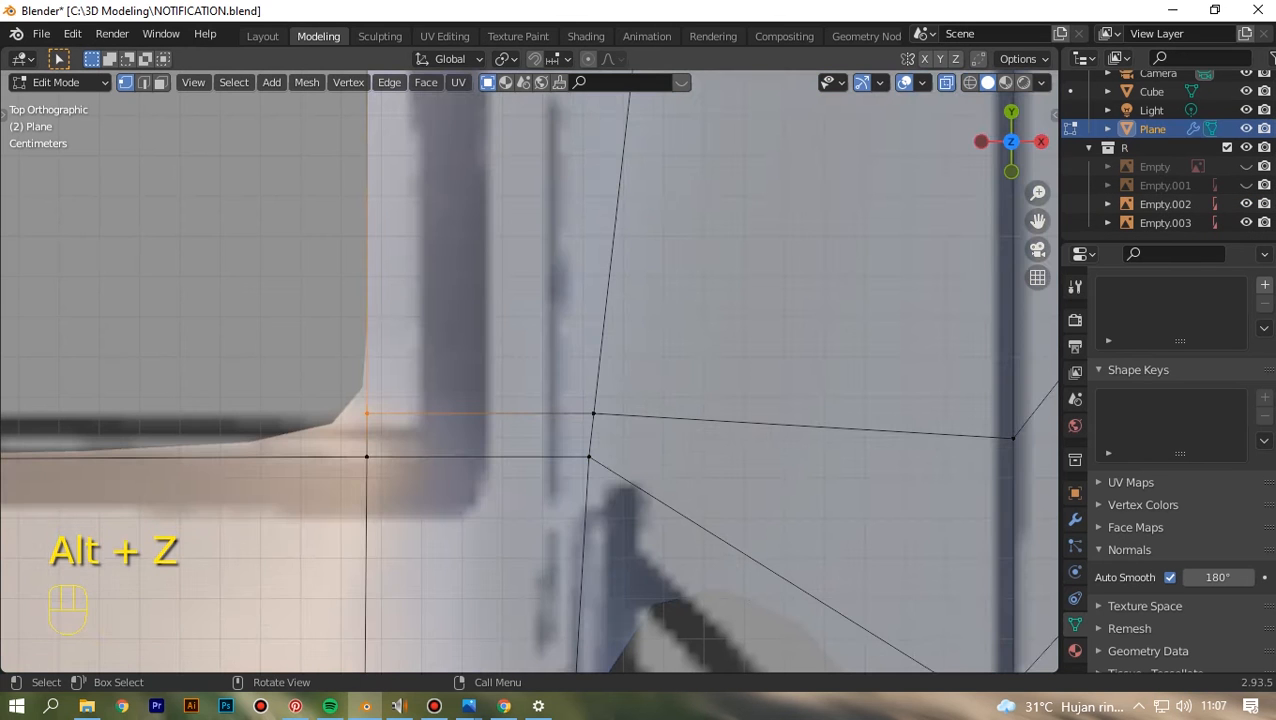
scroll(529, 371, "down", 5)
scroll(529, 371, "down", 4)
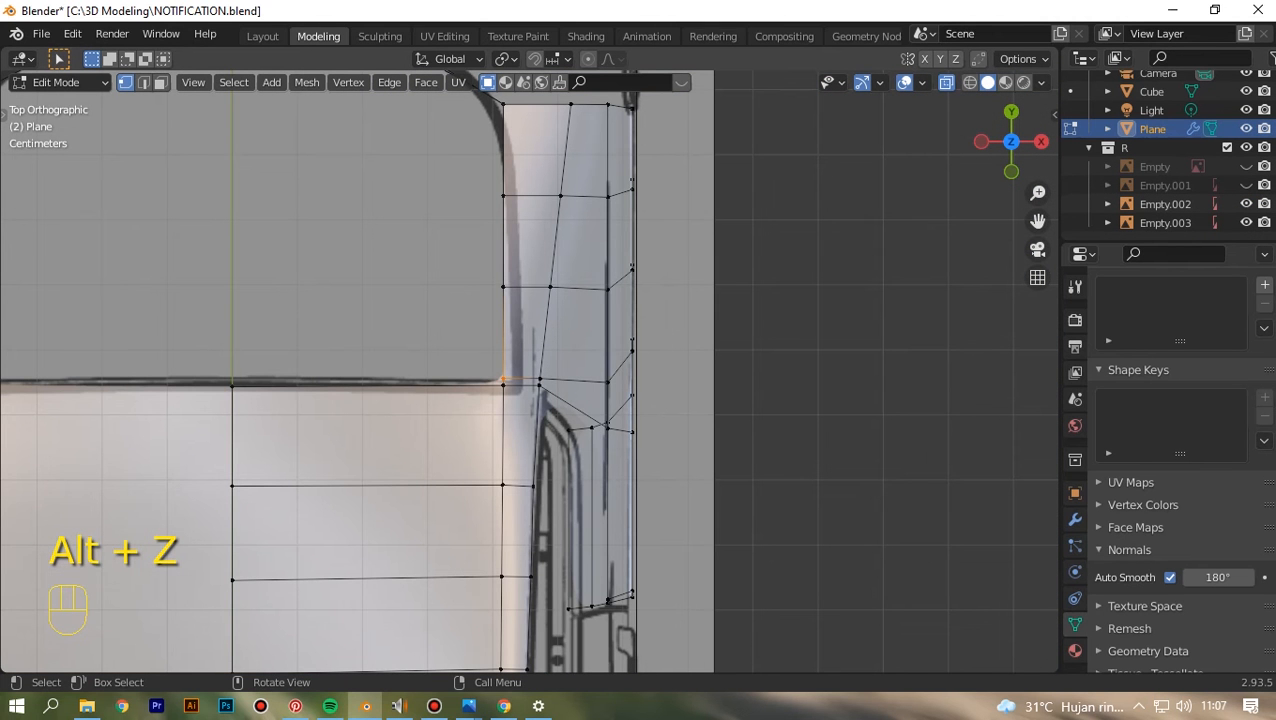
- Move the two vertices at the rear window's roof corner toward the blueprint outline, the pillar-side one about 0.034 m in X and 0.004 m in Y
left_click_drag(1037, 221, 1085, 245)
scroll(529, 371, "up", 2)
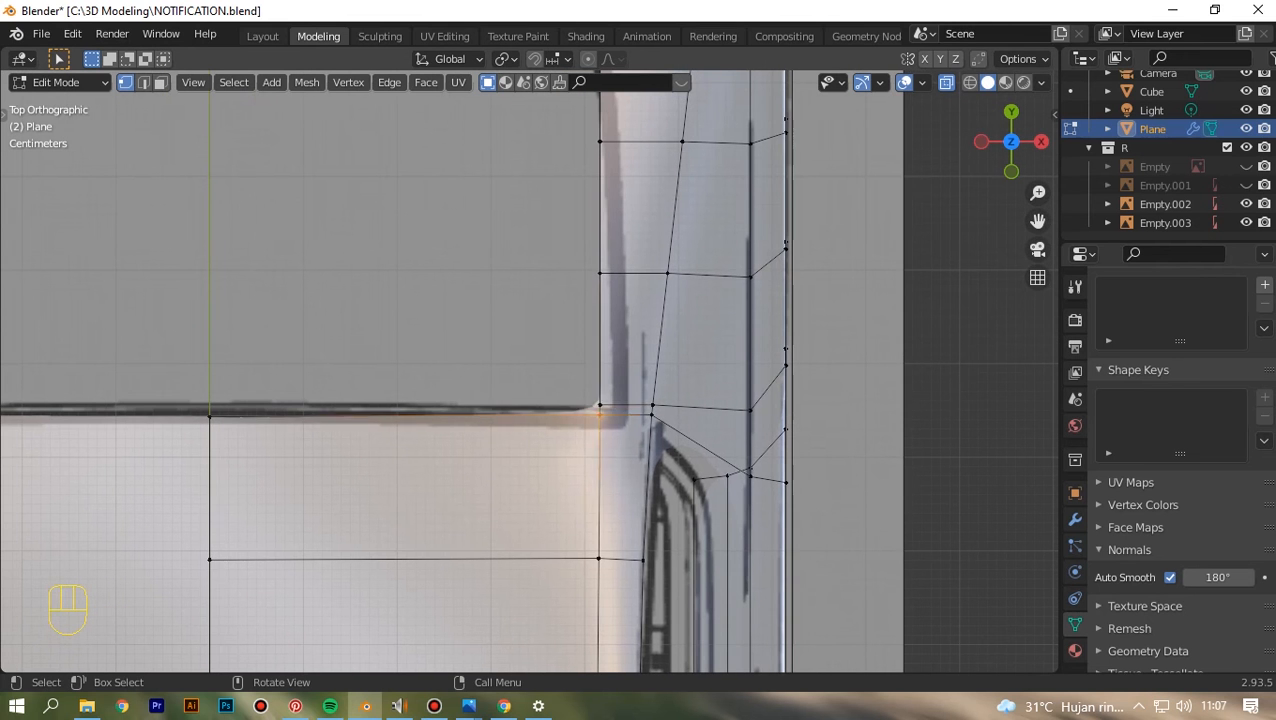
scroll(529, 371, "down", 5)
scroll(529, 371, "up", 2)
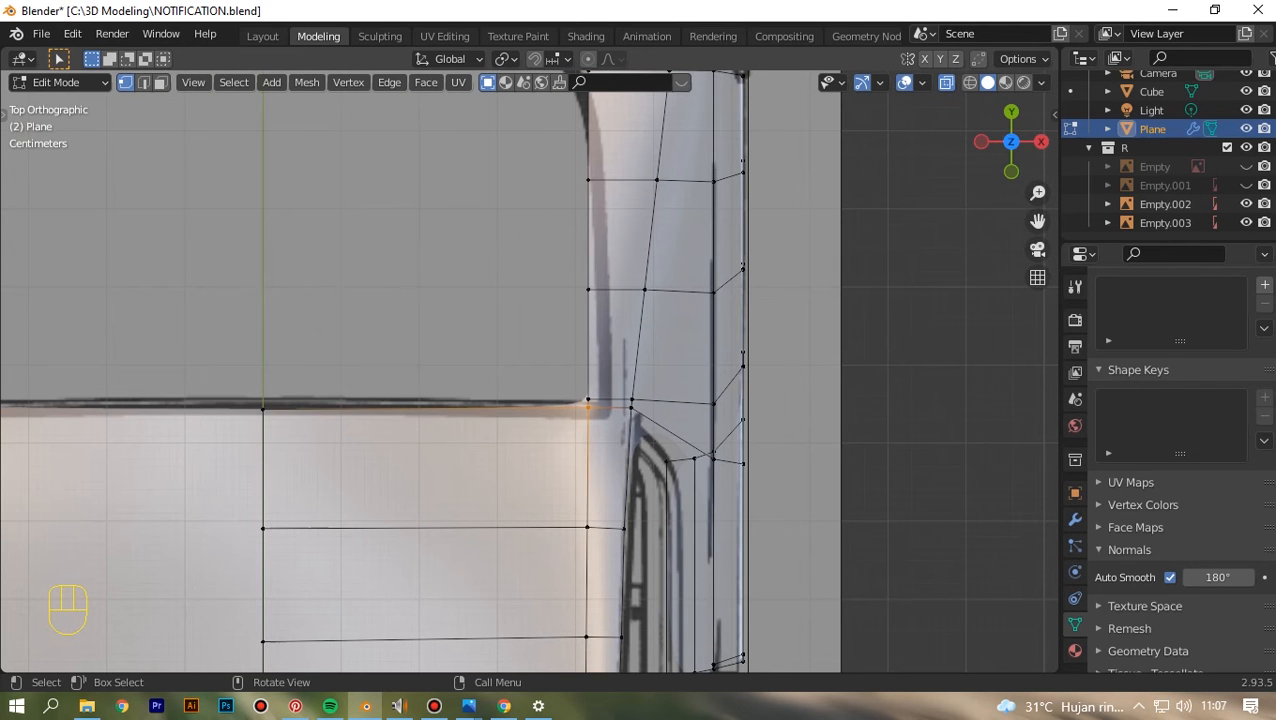
key("g")
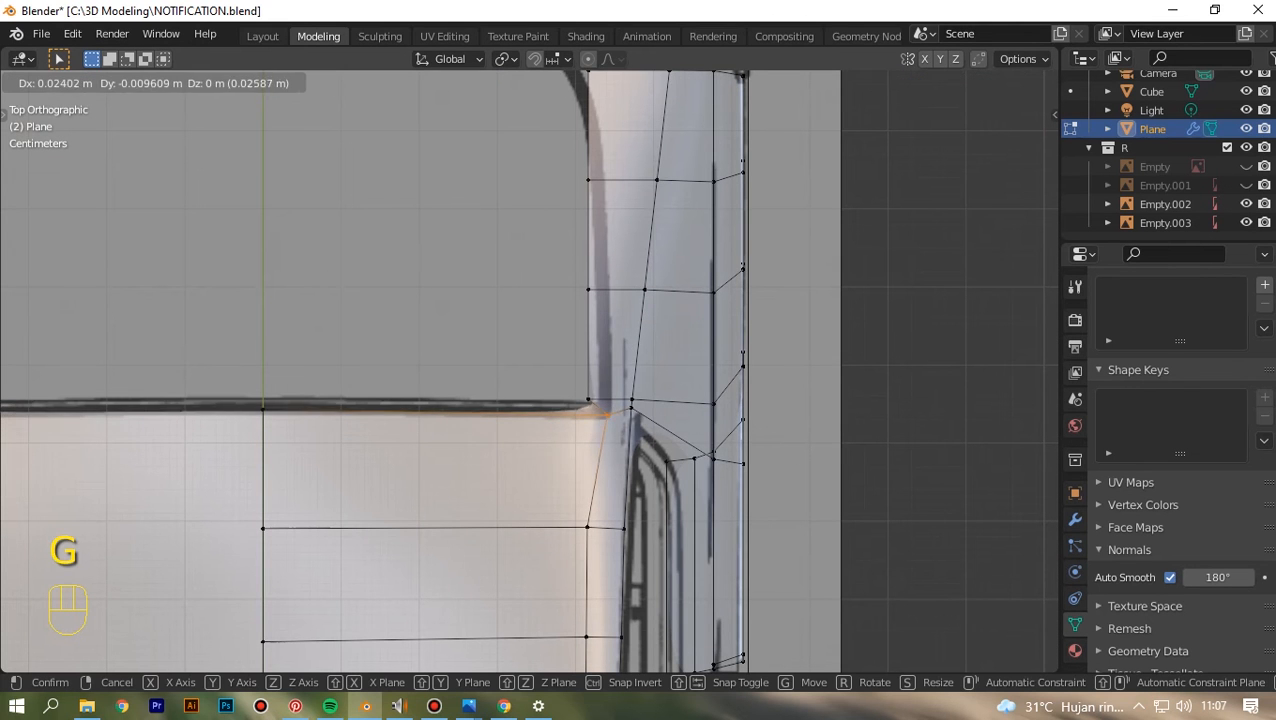
left_click(595, 419)
left_click(588, 399)
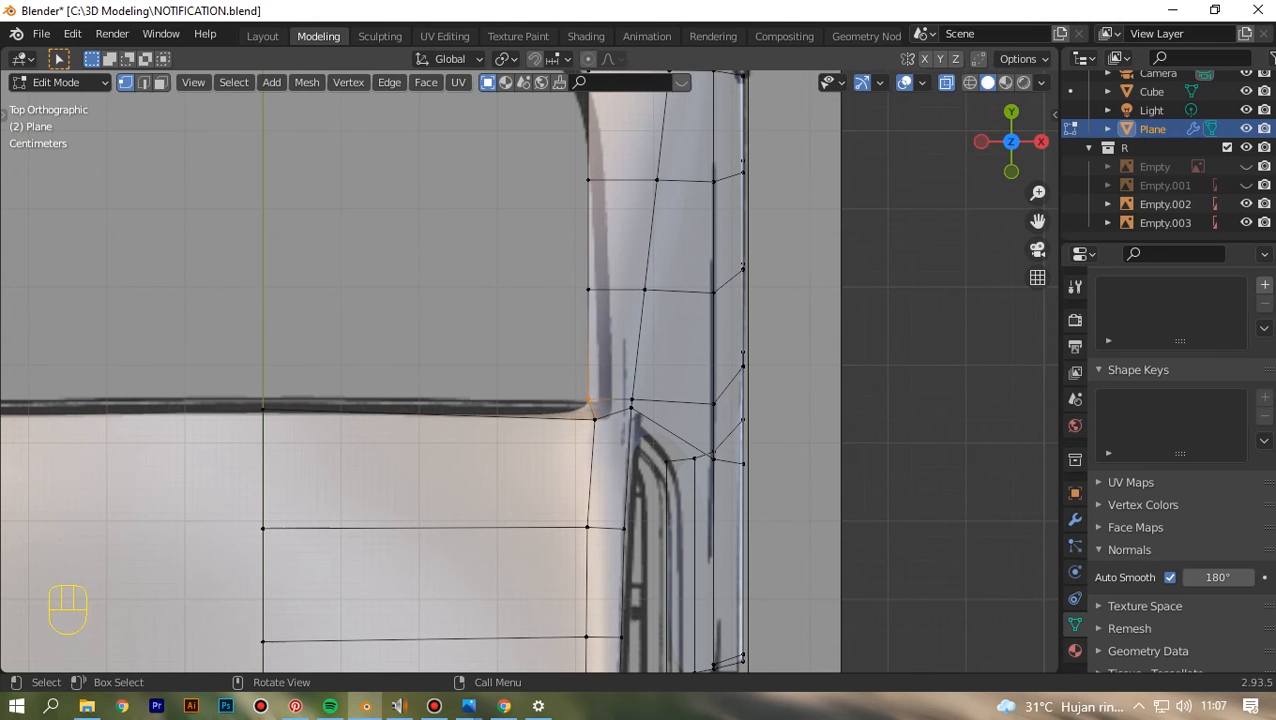
key("g")
left_click(613, 398)
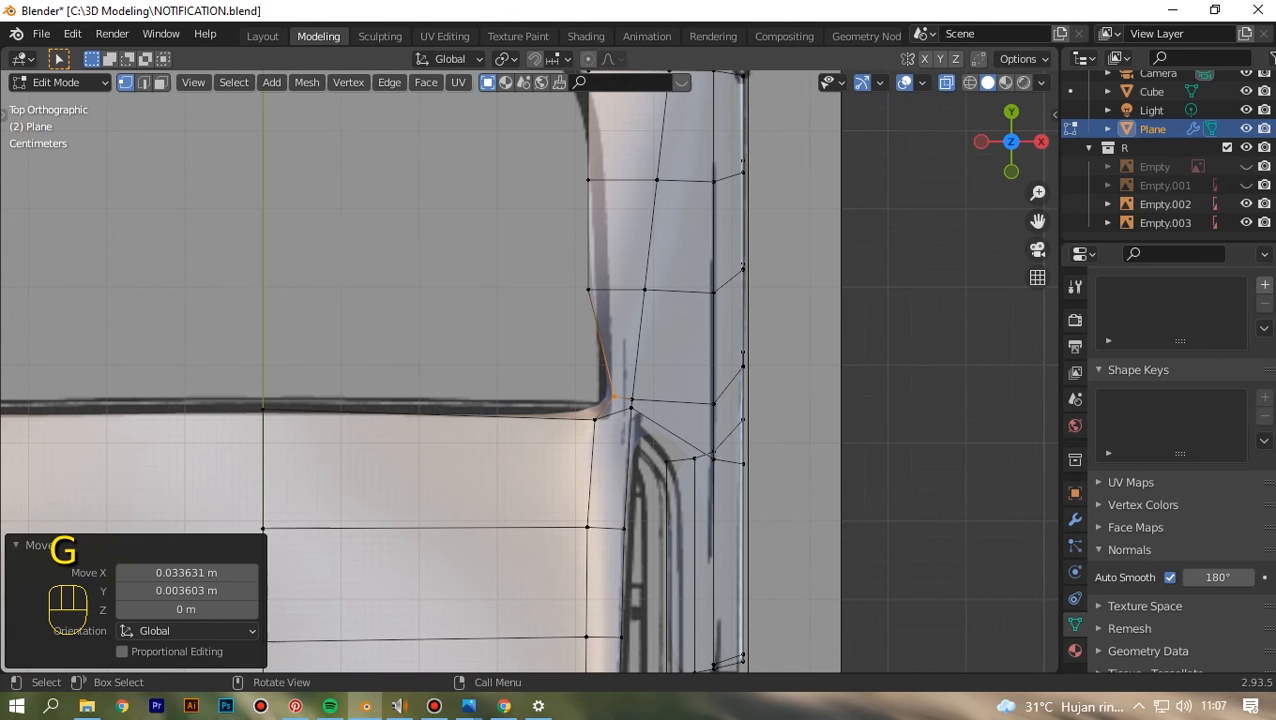
- Move the pillar's next two inner edge vertices onto the window outline, about 0.028 m and 0.022 m along X
middle_click_drag(613, 398, 658, 527, "shift")
key("g")
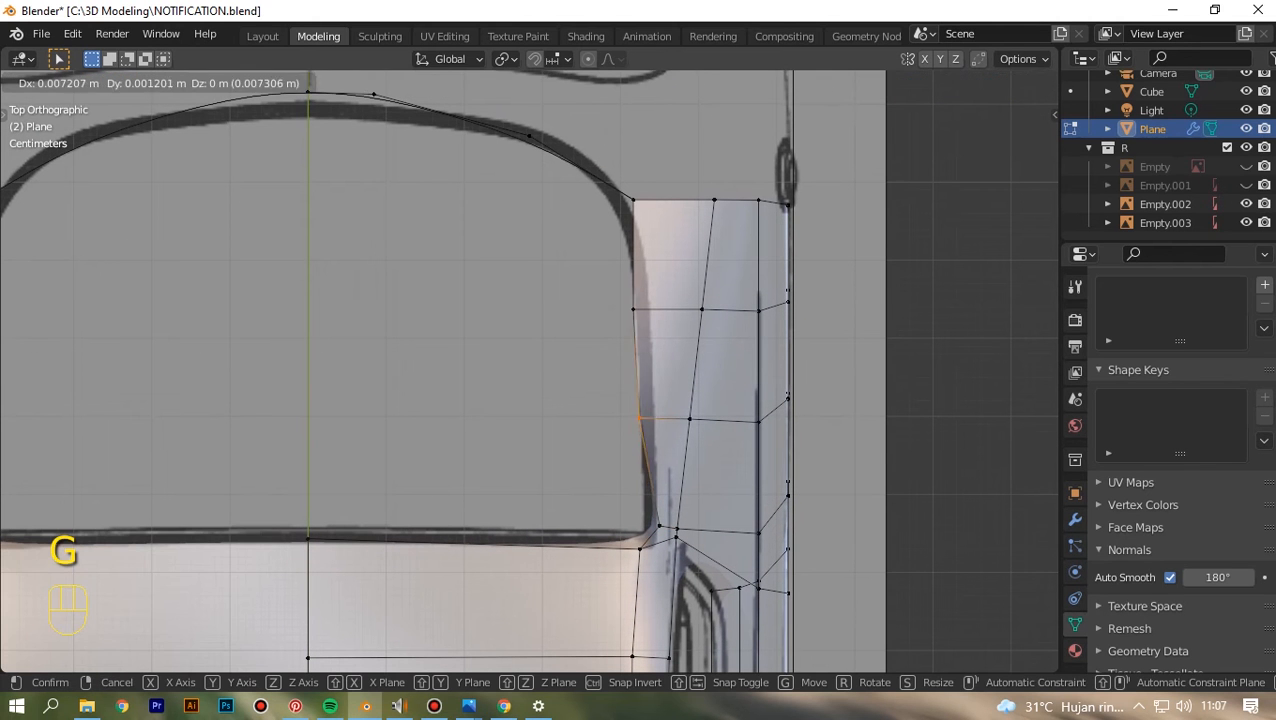
left_click(655, 416)
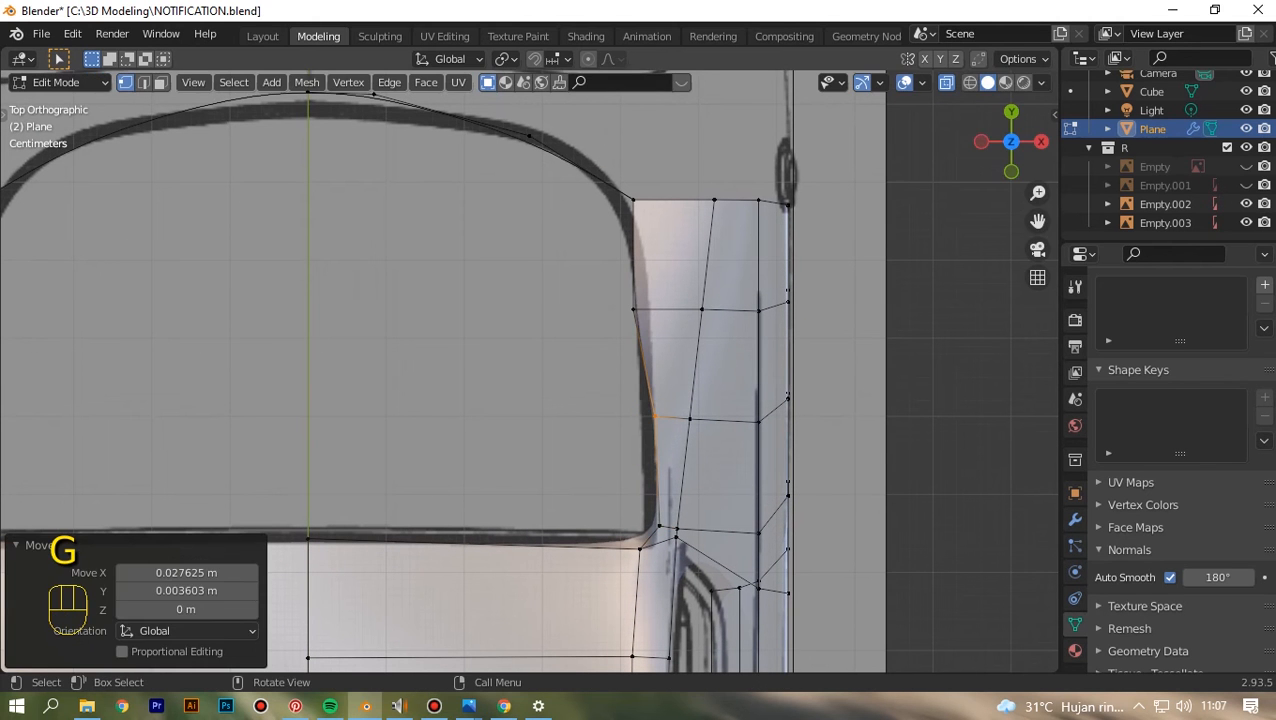
left_click(633, 309)
key("g")
left_click(651, 307)
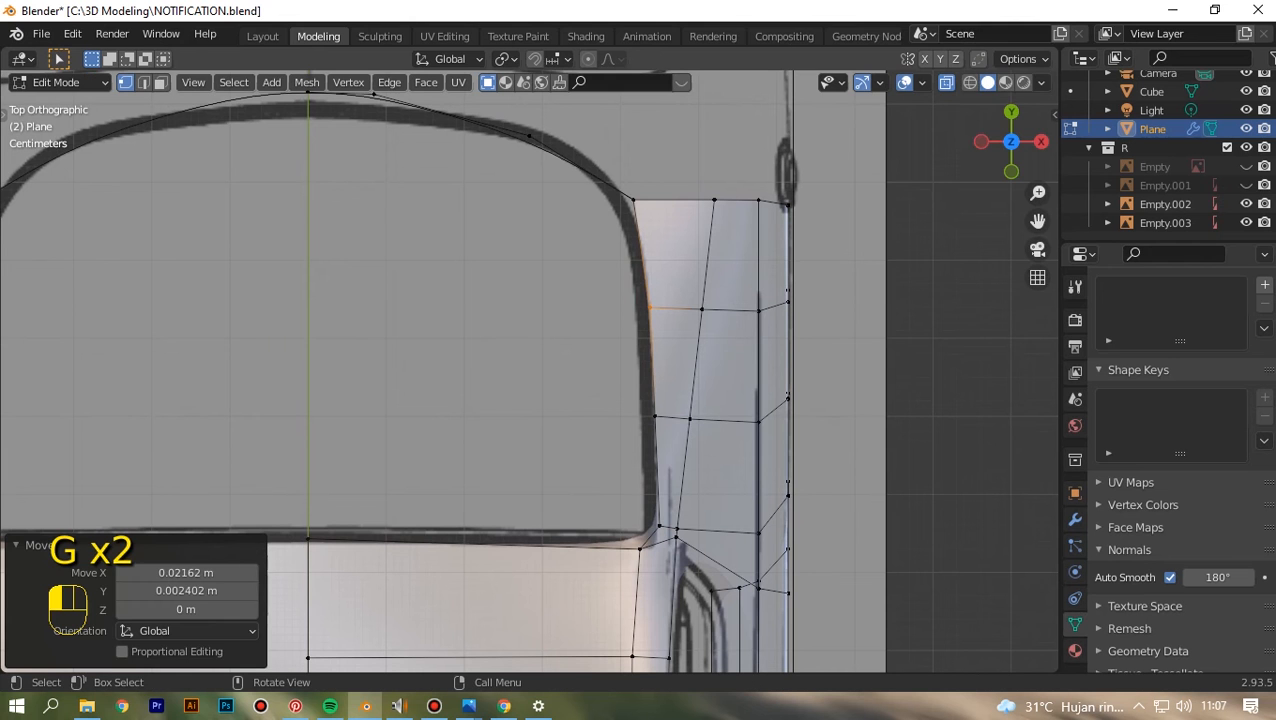
- Move the vertex near the outer bend of the rear window's lower edge curve outward, away from the window outline
middle_click_drag(630, 240, 658, 314, "shift")
left_click(557, 210)
key("g")
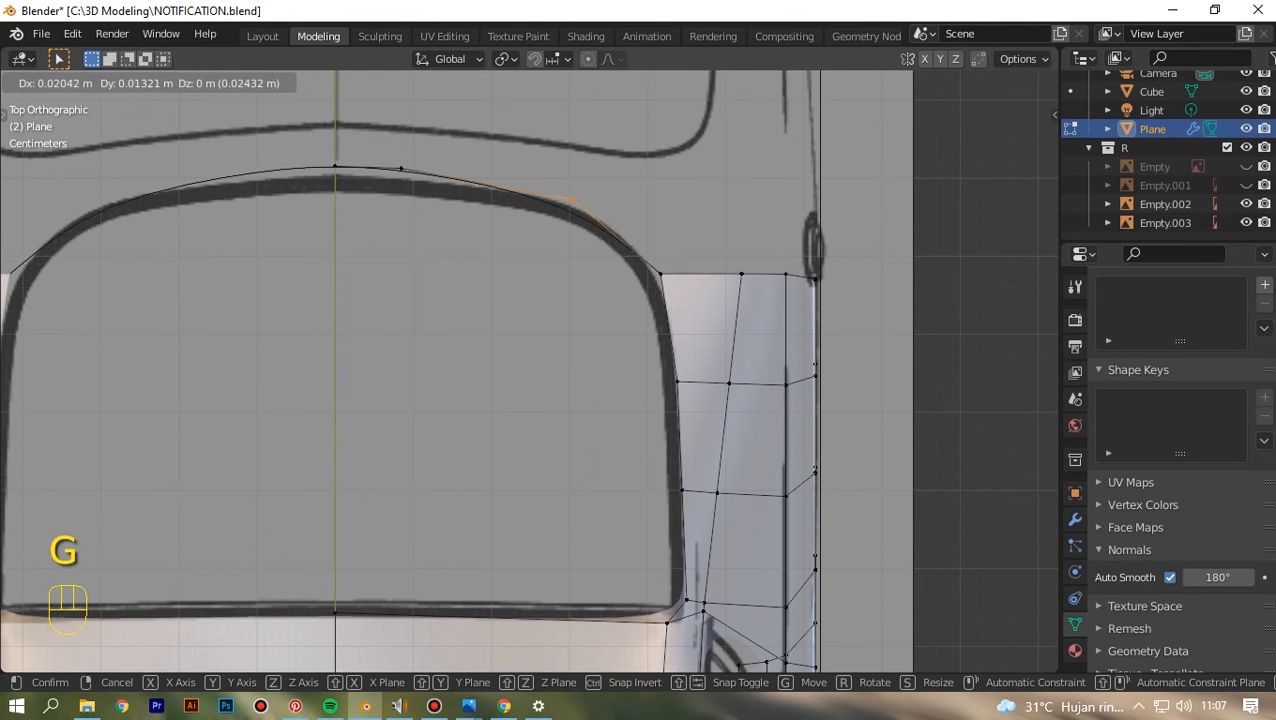
left_click(577, 196)
- Move the two vertices at the middle of the rear window's lower edge -0.009609 m along Y onto the outline
left_click_drag(276, 163, 423, 205)
key("g")
key("Down")
key("Down")
key("Down")
key("Down")
key("Down")
key("Down")
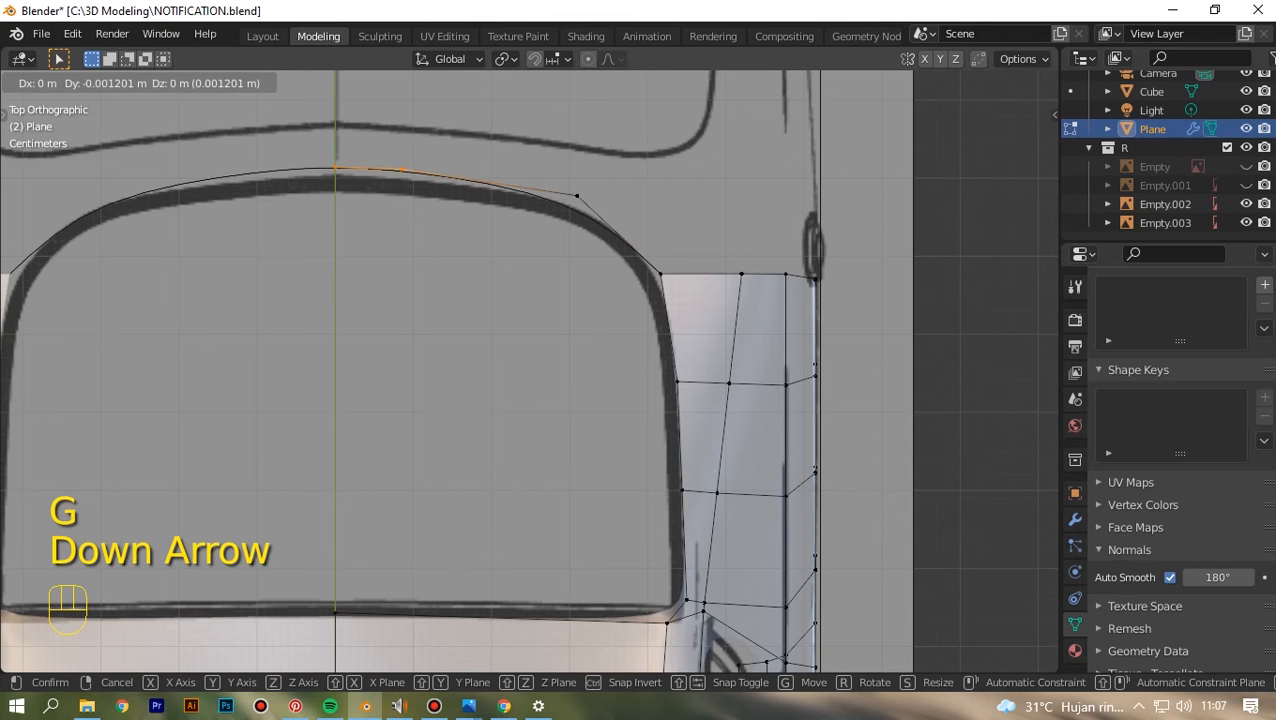
key("Down")
key("Down")
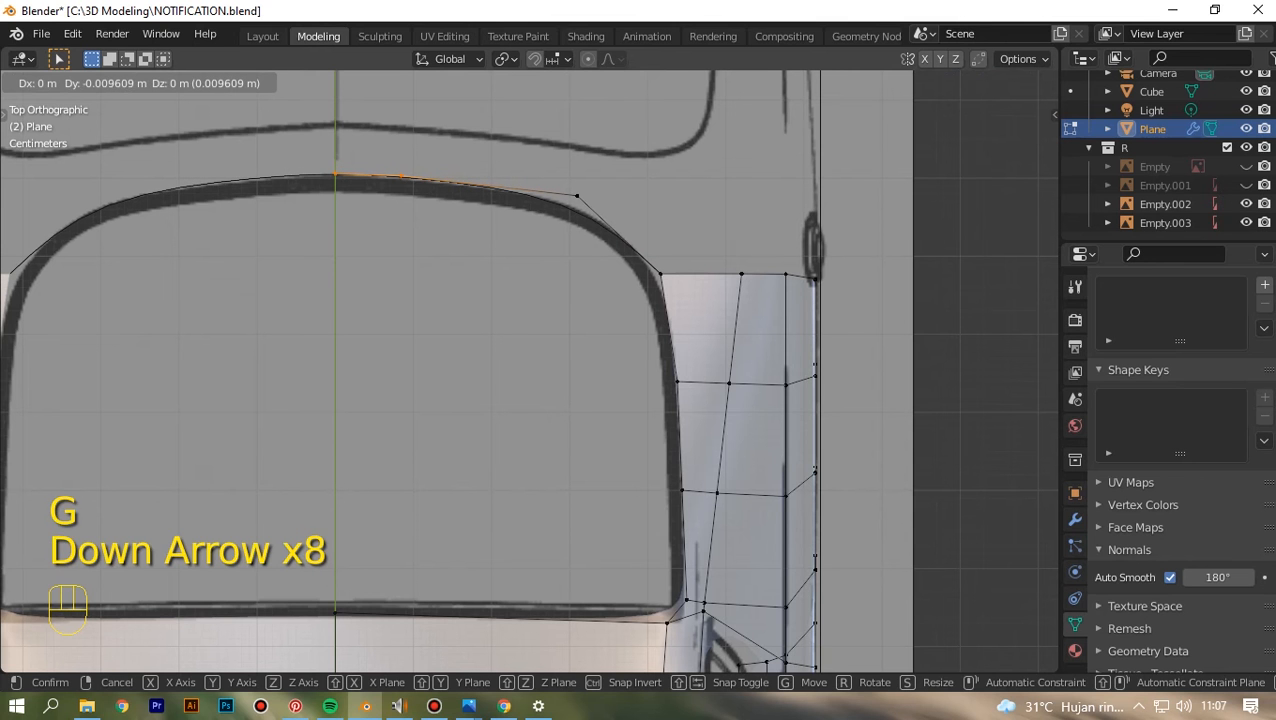
left_click(423, 212)
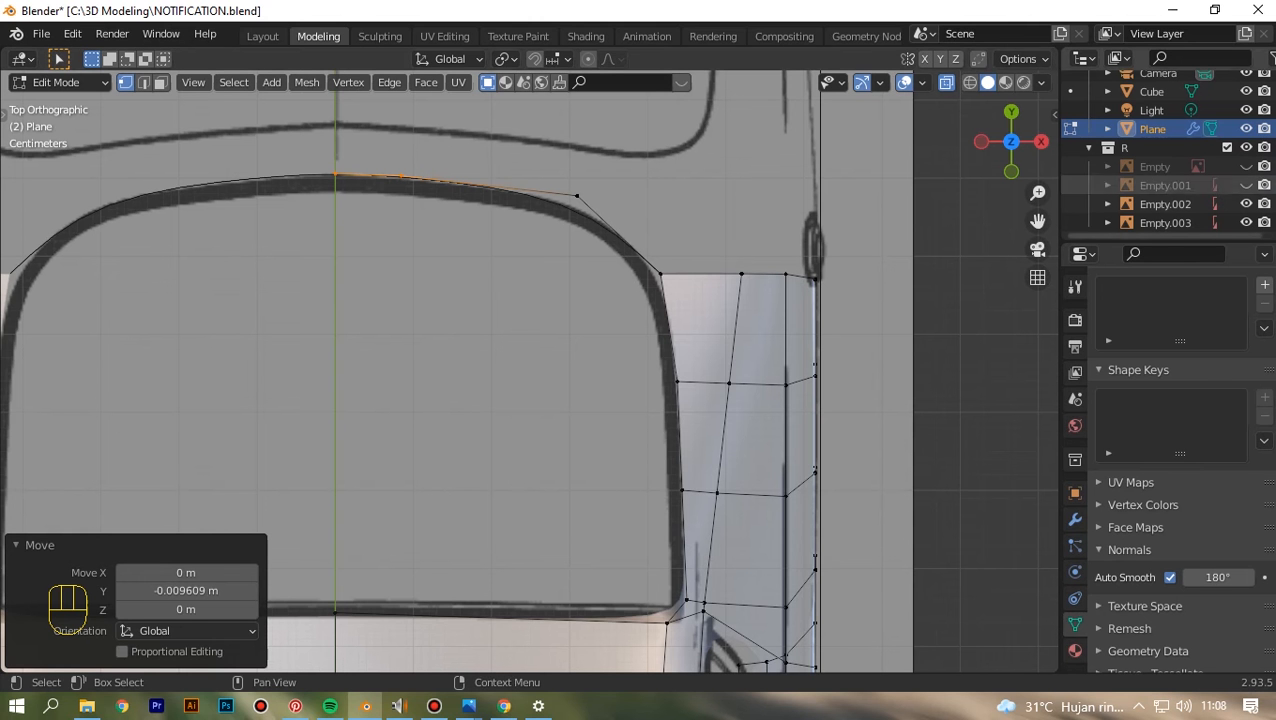
- Turn off X-ray and compare the rear window's lower edge with the blueprint in perspective and front orthographic views
left_click_drag(1037, 220, 1059, 500)
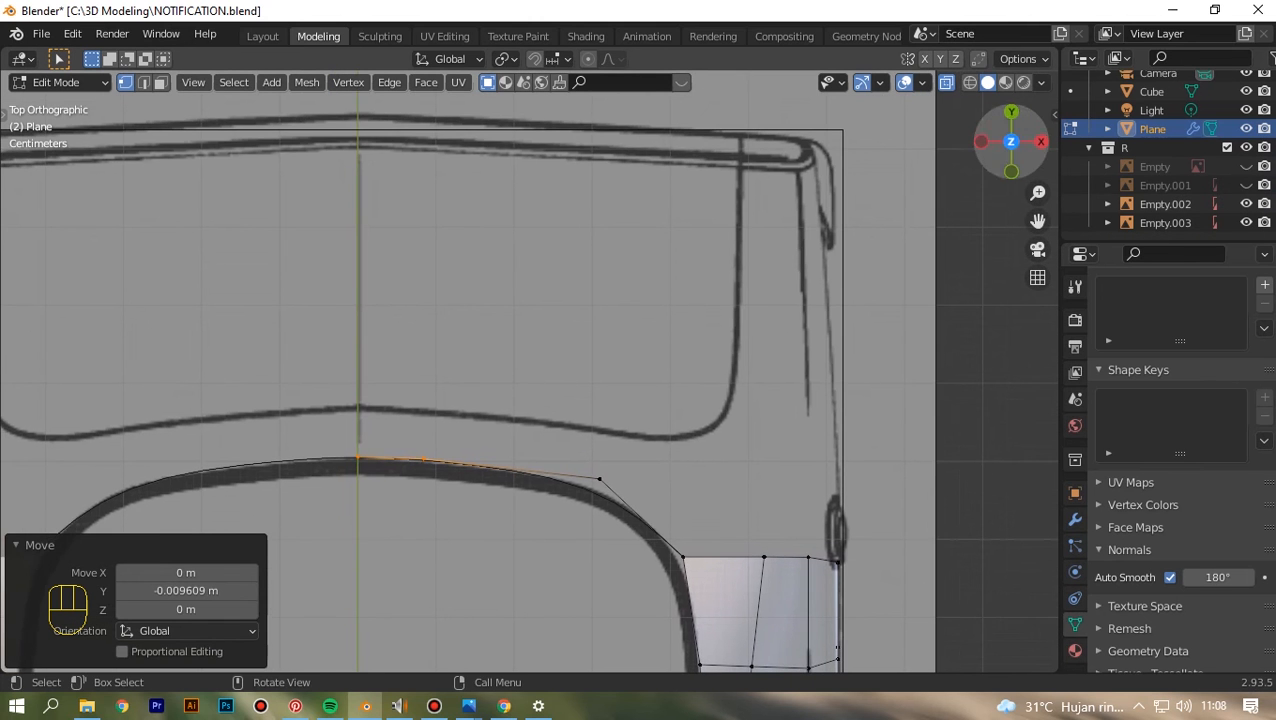
left_click_drag(1015, 148, 845, 28)
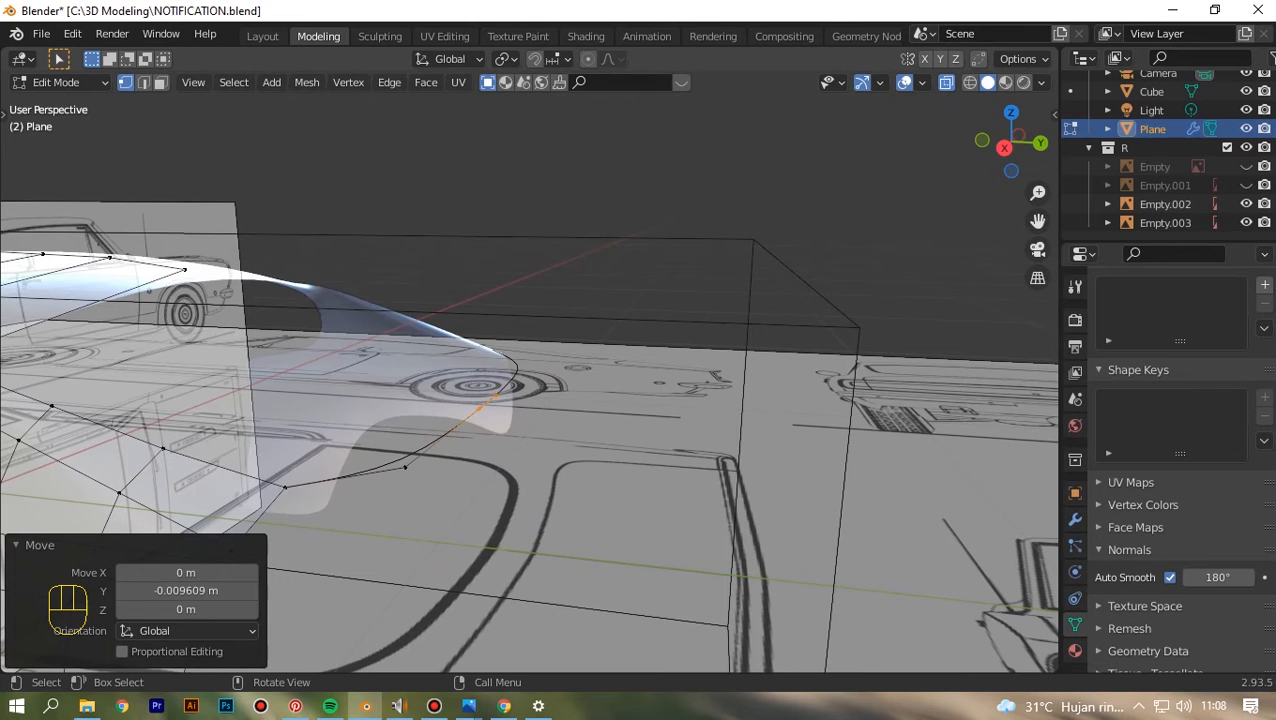
key("KP_1")
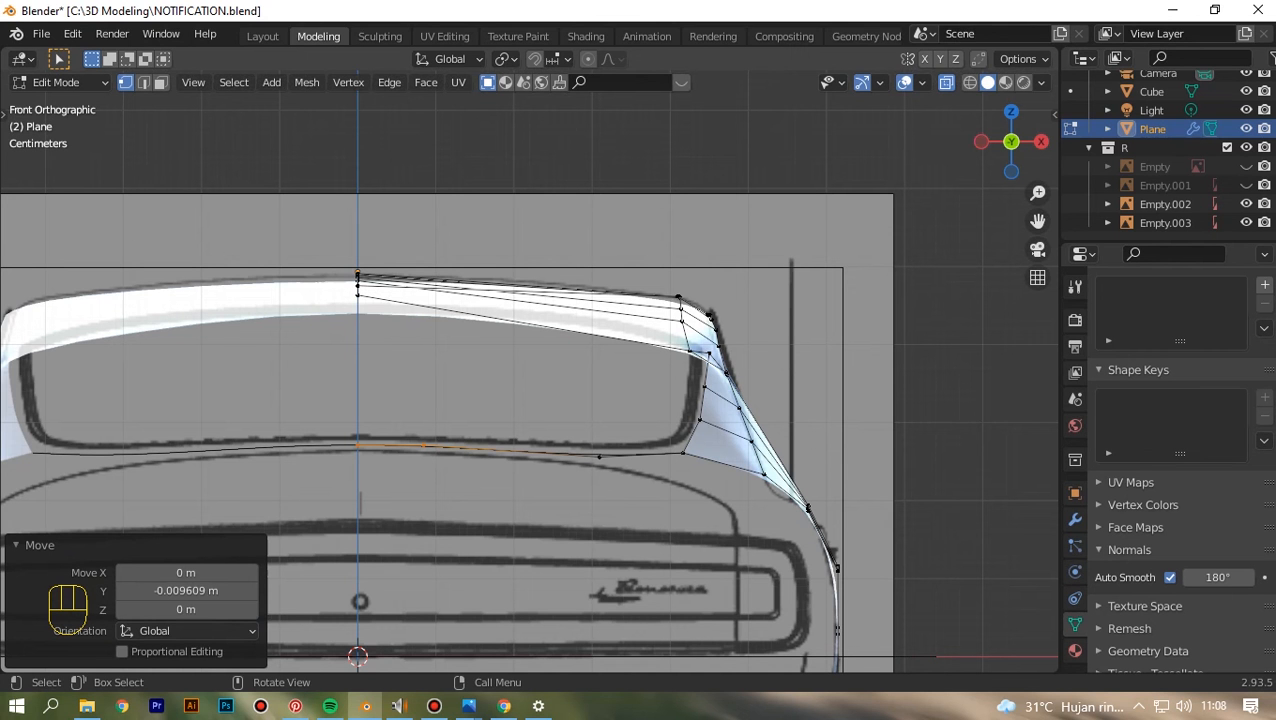
left_click(946, 83)
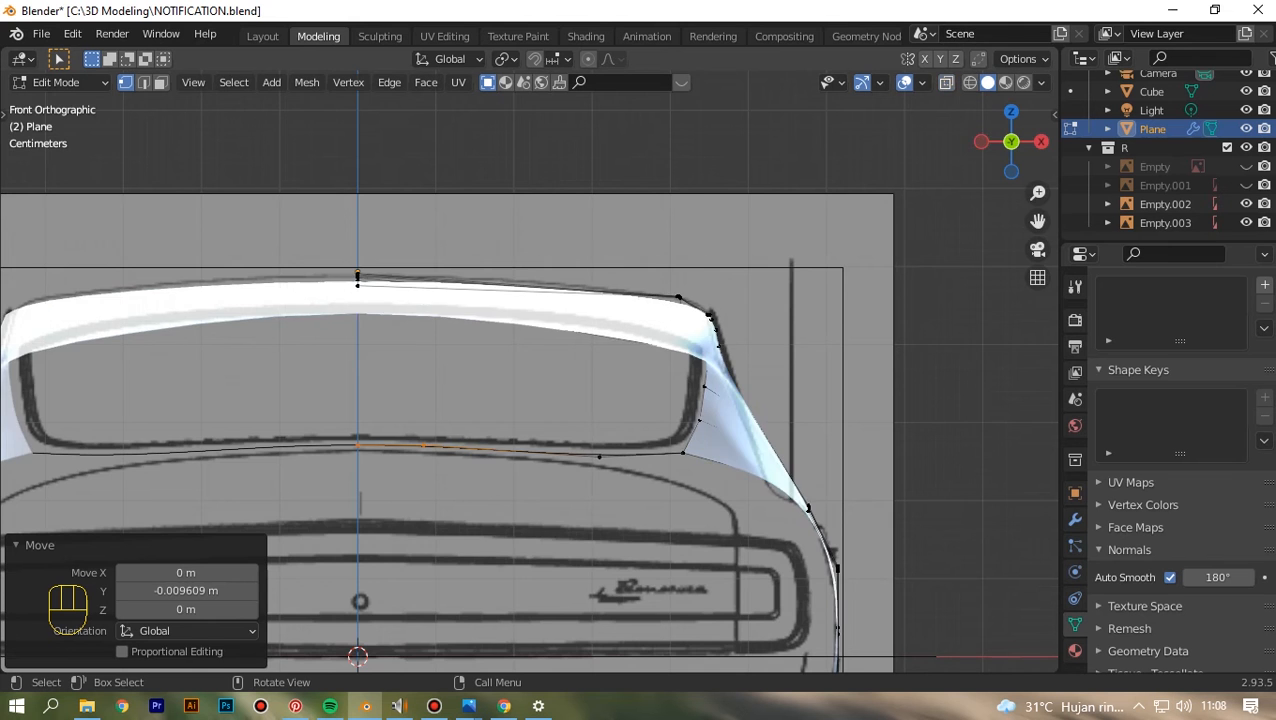
scroll(528, 373, "up", 2)
left_click_drag(1009, 142, 958, 148)
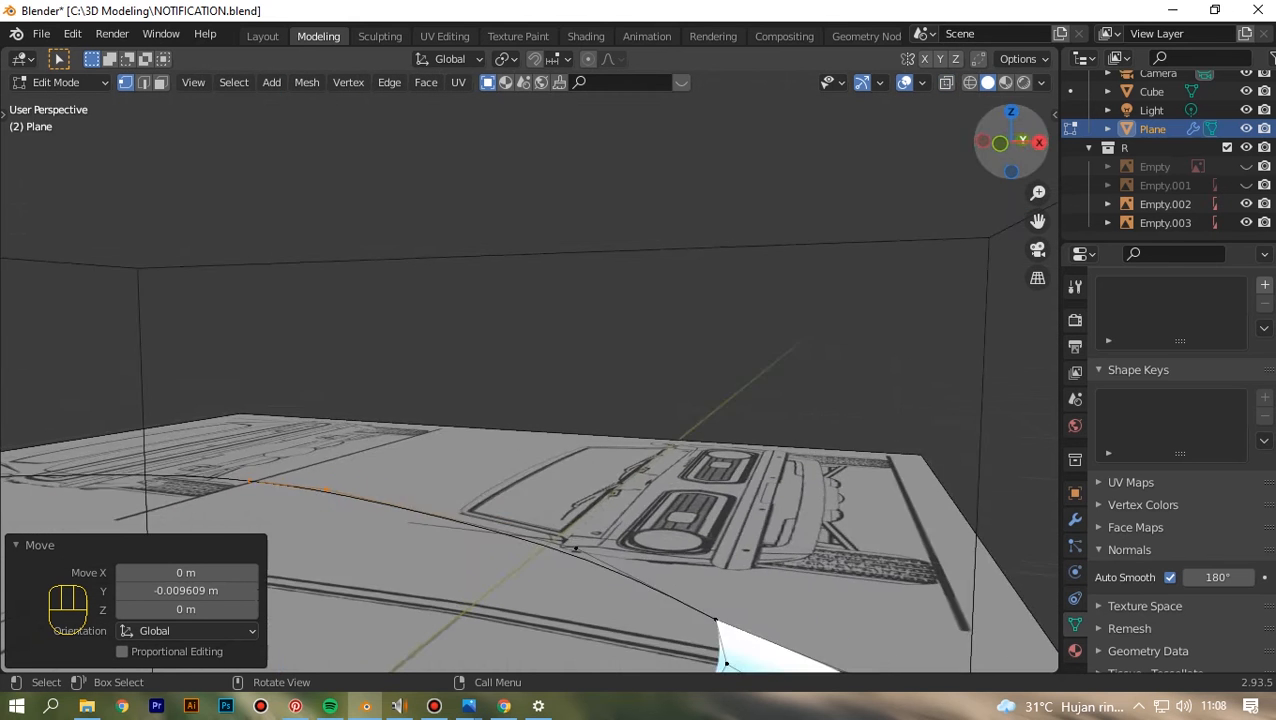
scroll(528, 373, "down", 5)
scroll(528, 373, "down", 2)
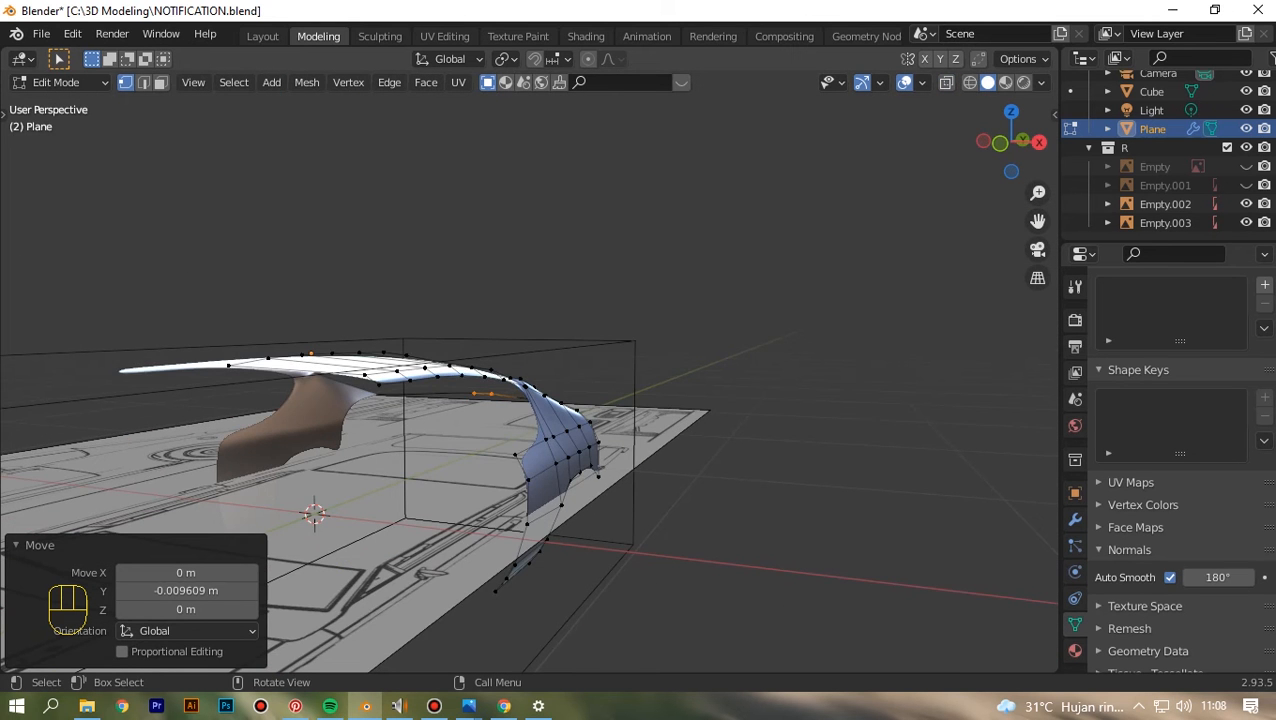
key("KP_1")
scroll(528, 380, "up", 5)
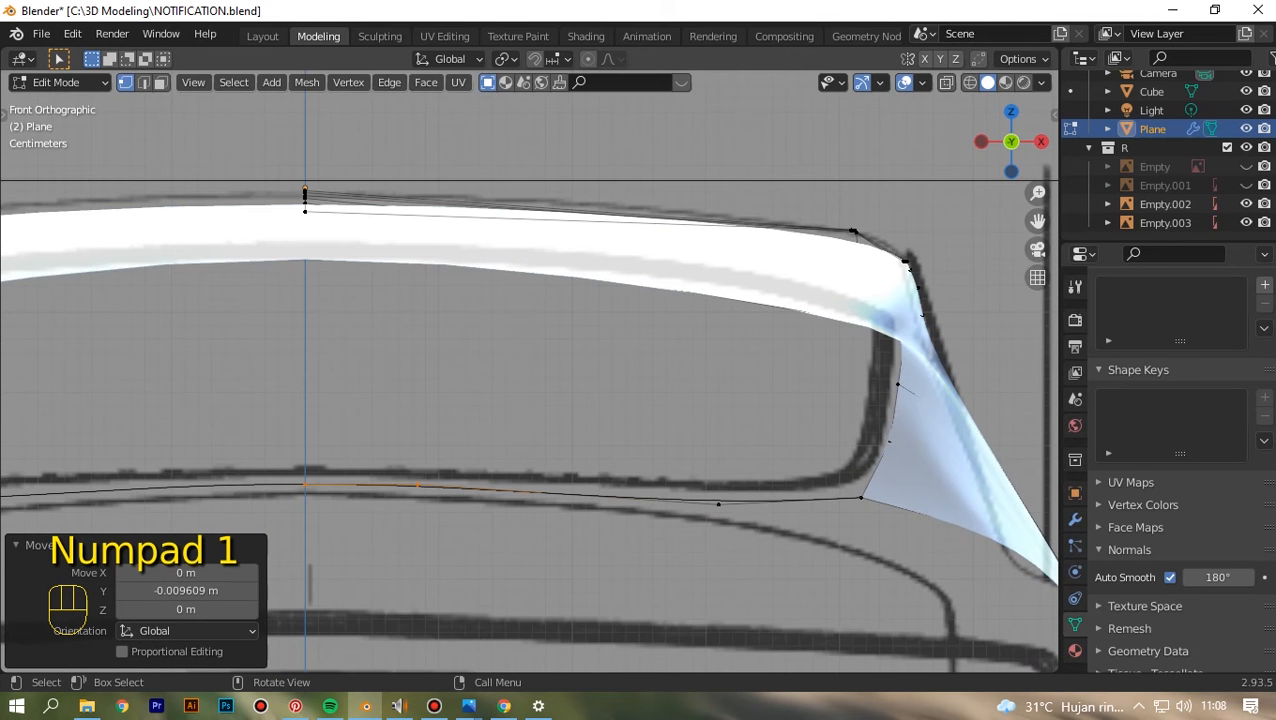
scroll(540, 370, "down", 1)
key("Tab")
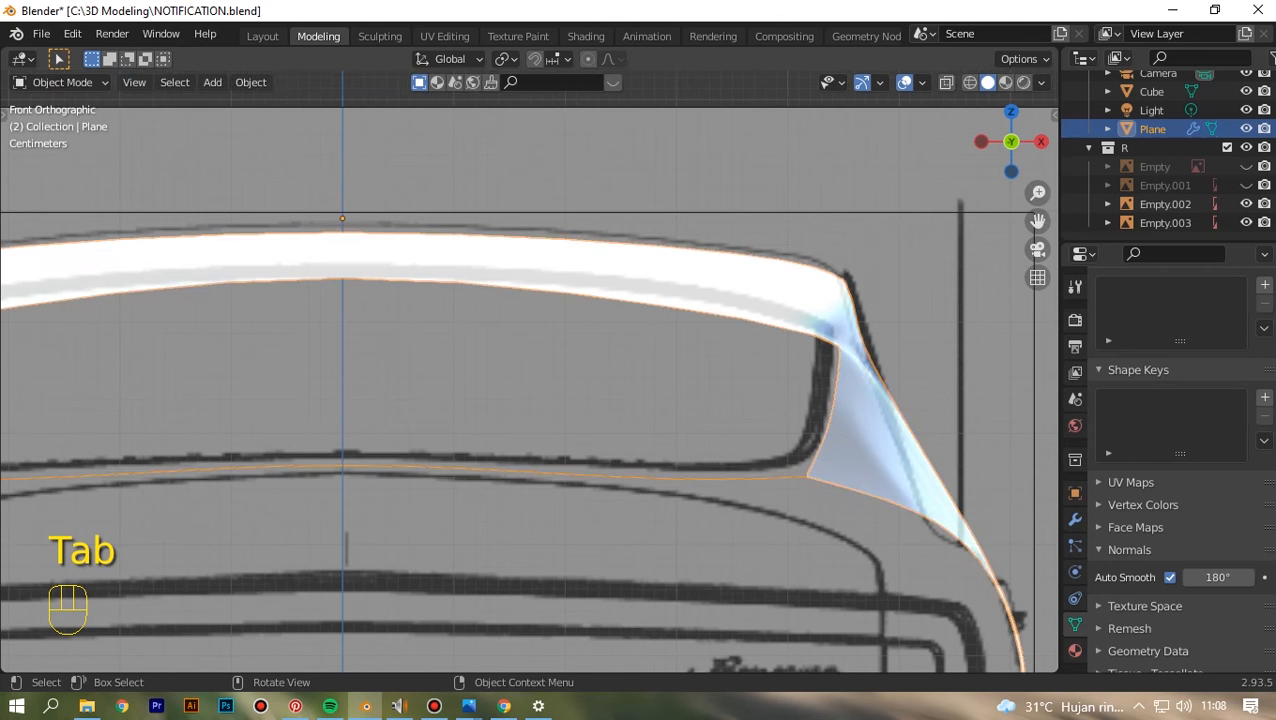
key("Tab")
- From the top view, delete the loose vertices along the rear window's lower edge between the centre line and the pillar
key("KP_7")
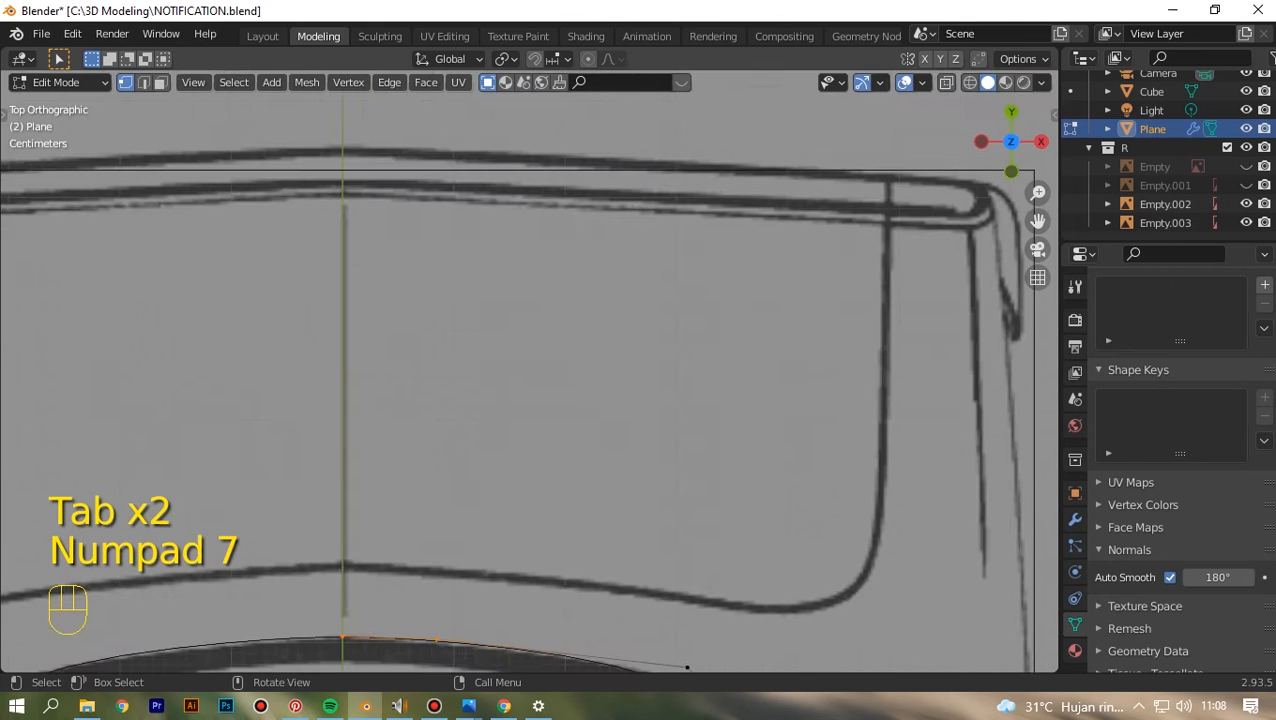
scroll(528, 380, "down", 4)
scroll(528, 380, "up", 4)
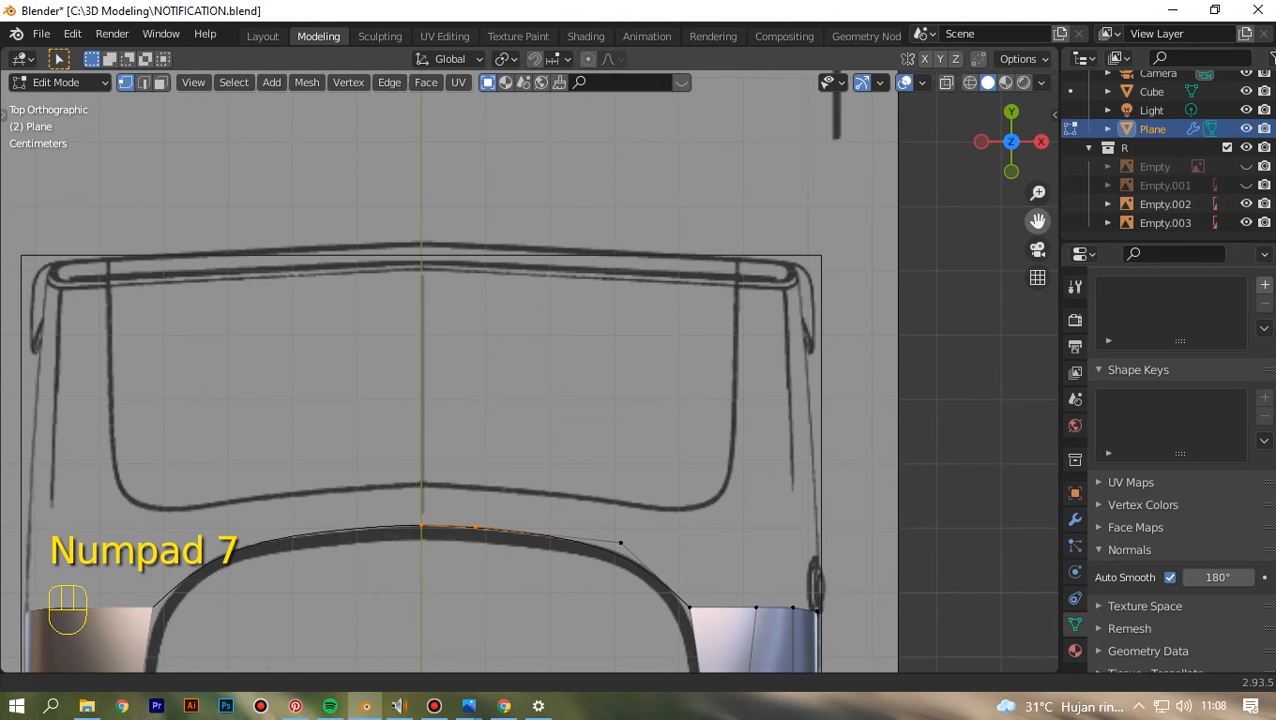
left_click_drag(1038, 221, 1000, 108)
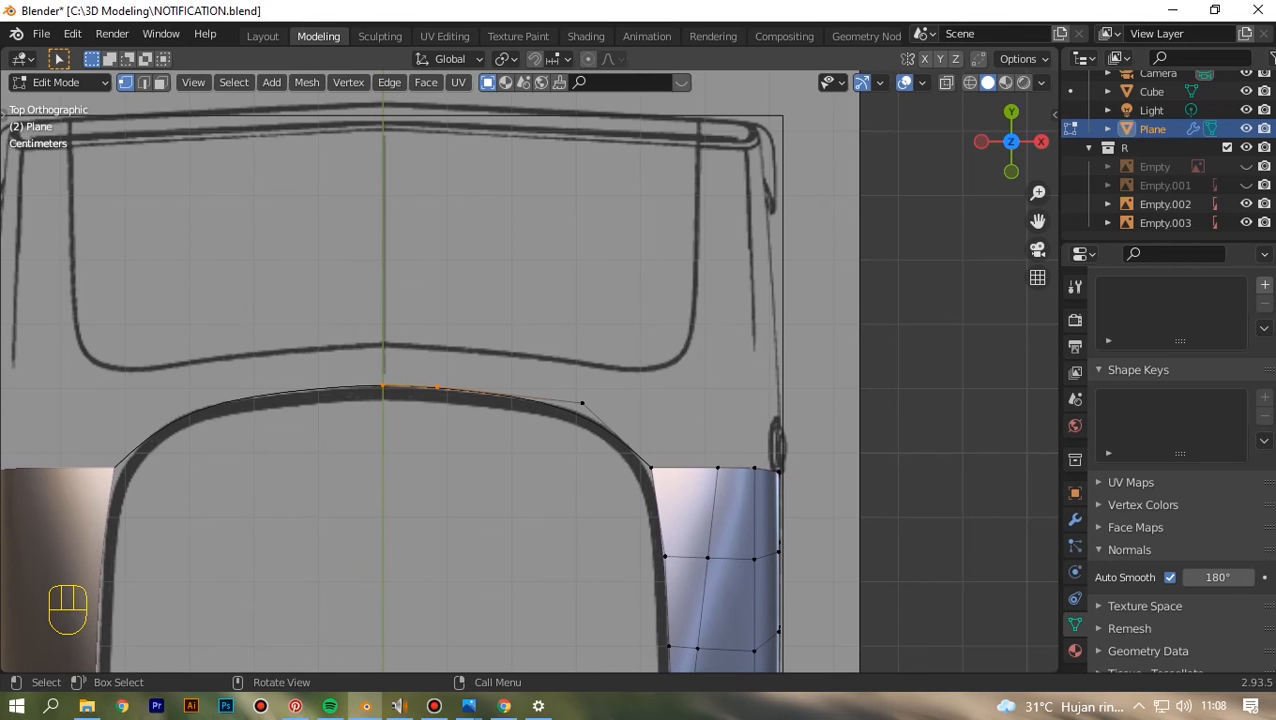
left_click_drag(342, 382, 612, 442)
key("x")
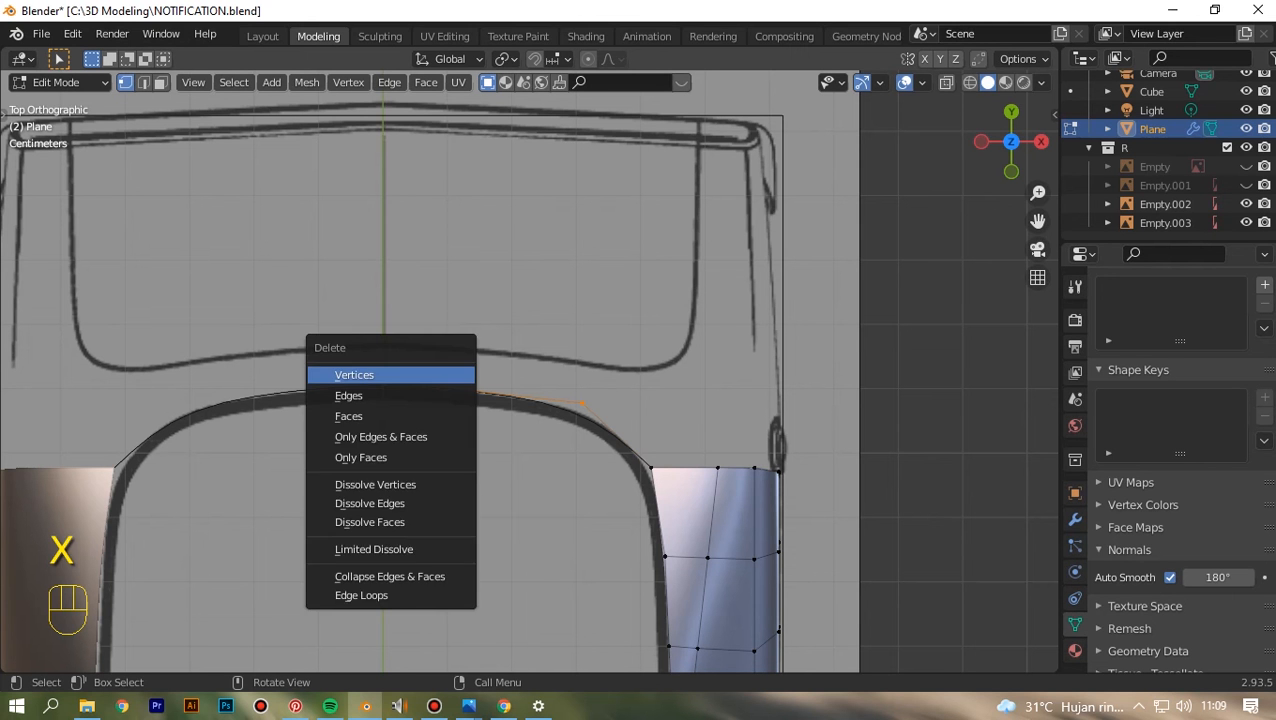
left_click(436, 375)
- Extrude the edge at the inner end of the rear pillar -0.004369 m in X and 0.14419 m in Y
left_click_drag(636, 458, 748, 512)
key("2")
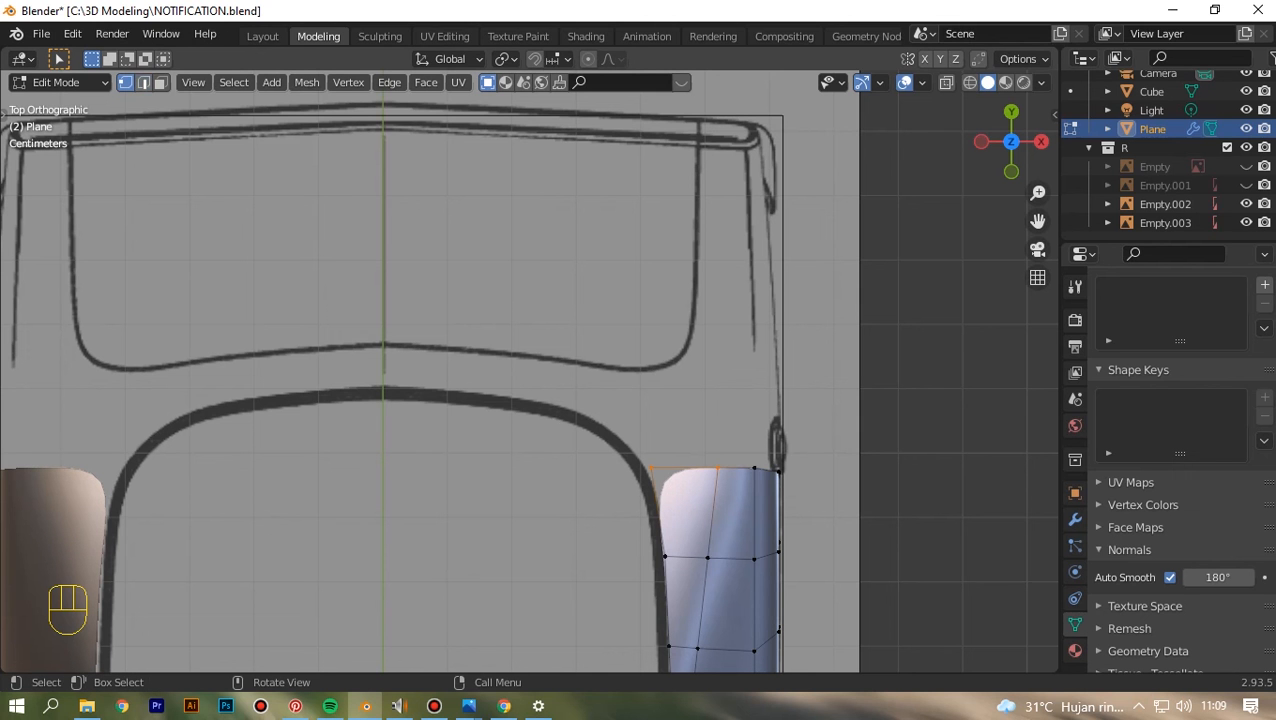
key("e")
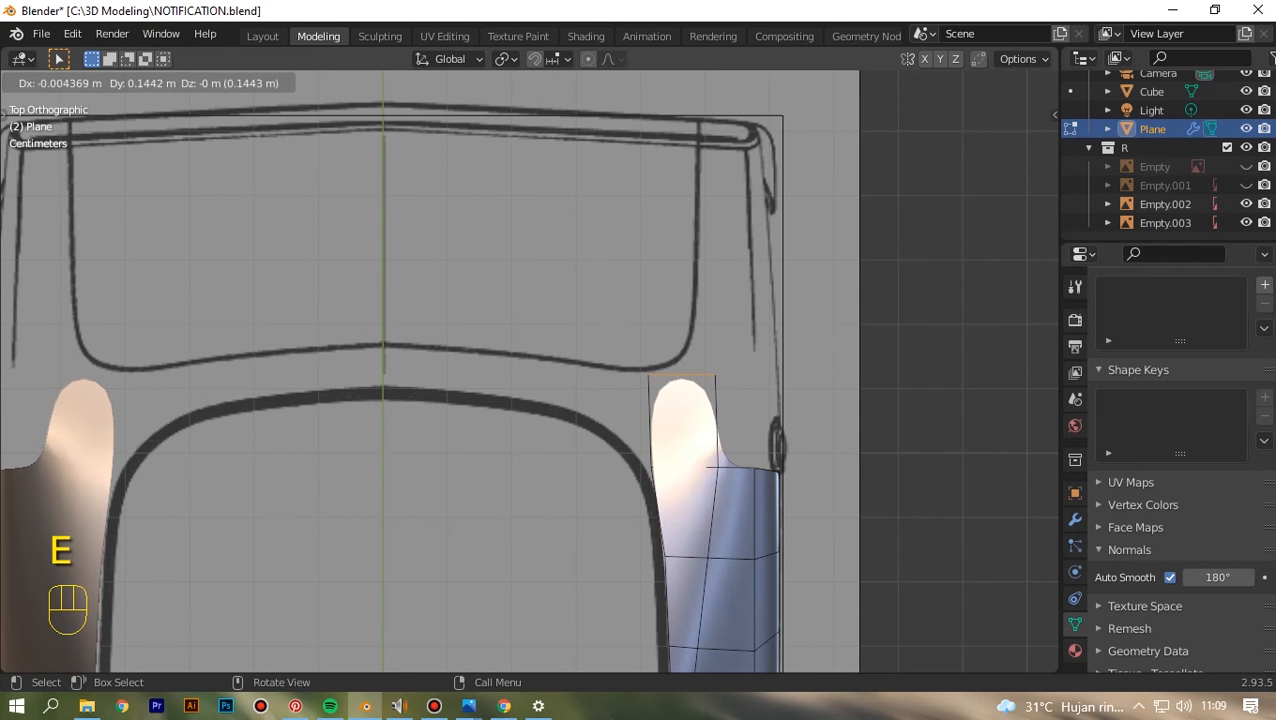
left_click(708, 466)
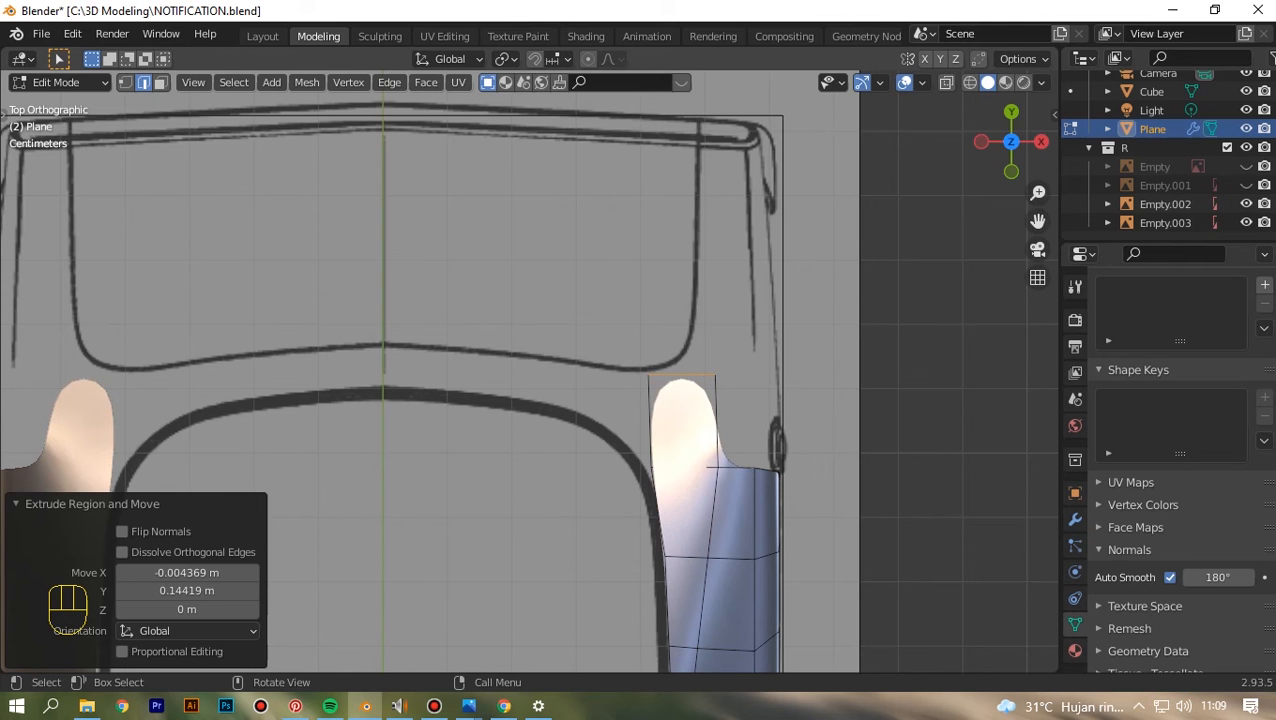
- Extrude the inner side edge of the new pillar face -0.41073 m in X and 0.08302 m in Y to the centre line
left_click(708, 466)
key("e")
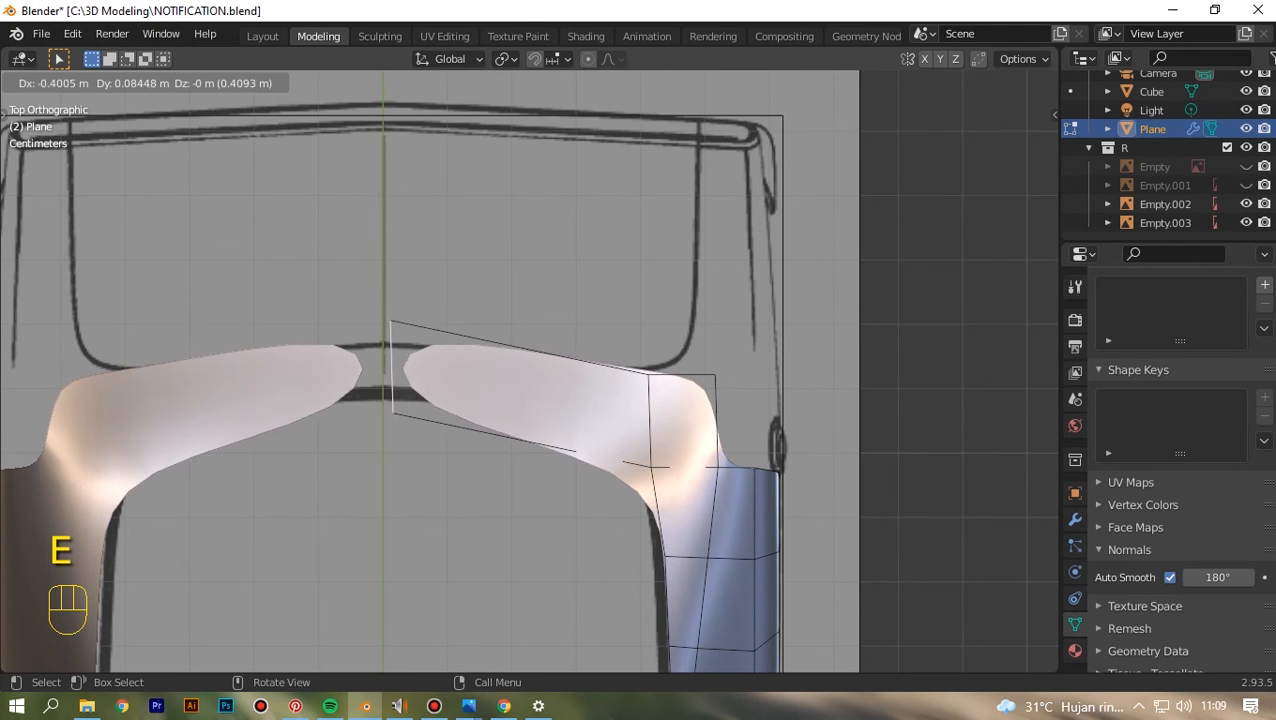
left_click(650, 465)
- Scale the extruded edge at the centre line to 0.516 along Y and rotate it 3.45° to stand upright
key("s")
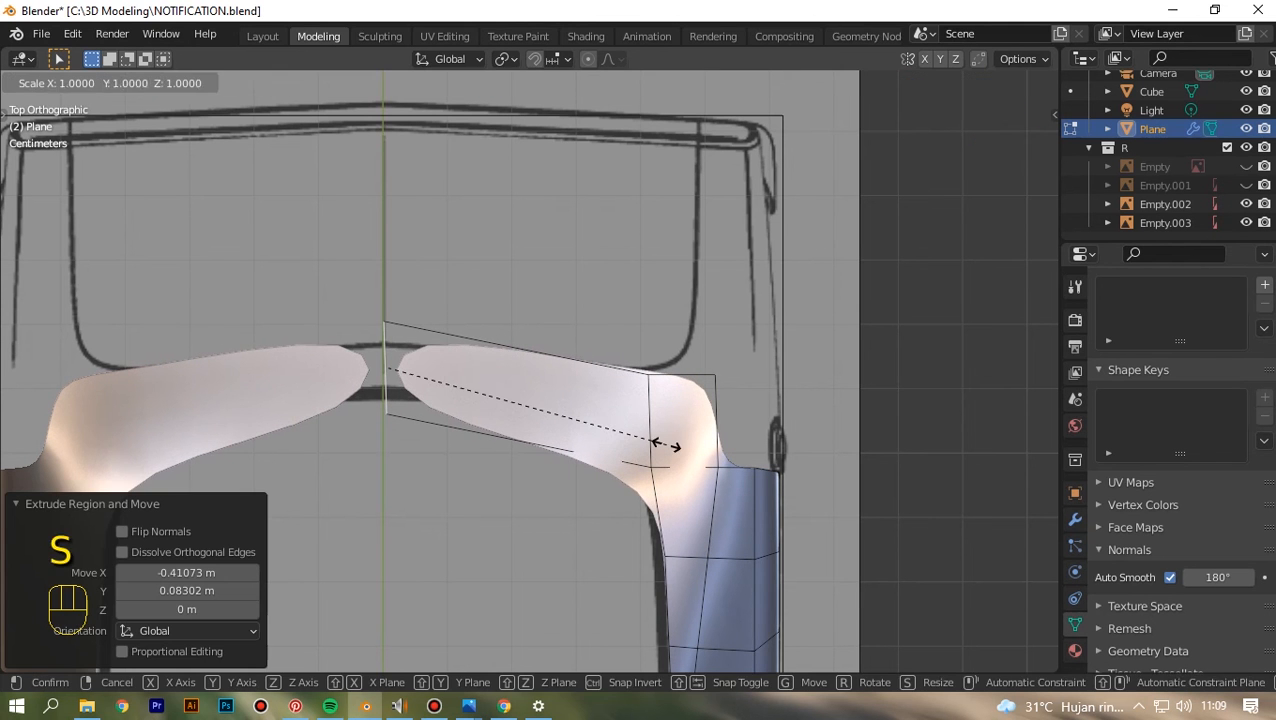
key("z")
key("y")
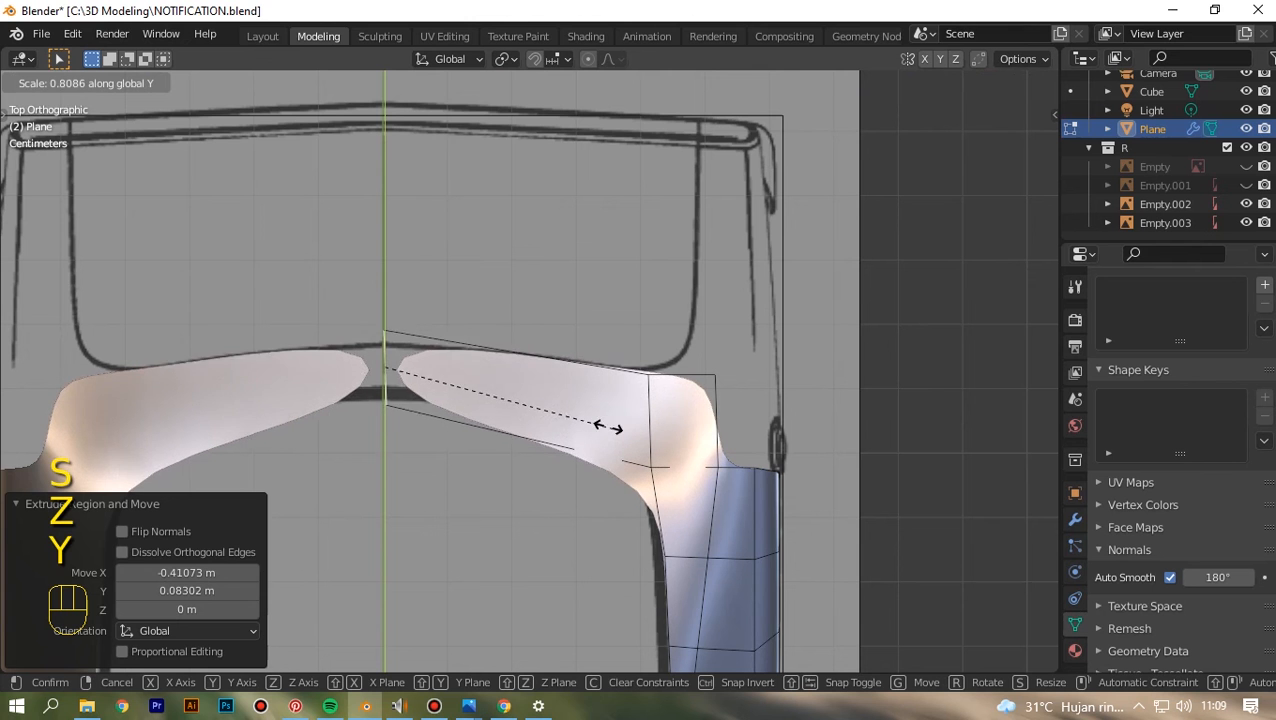
left_click(533, 390)
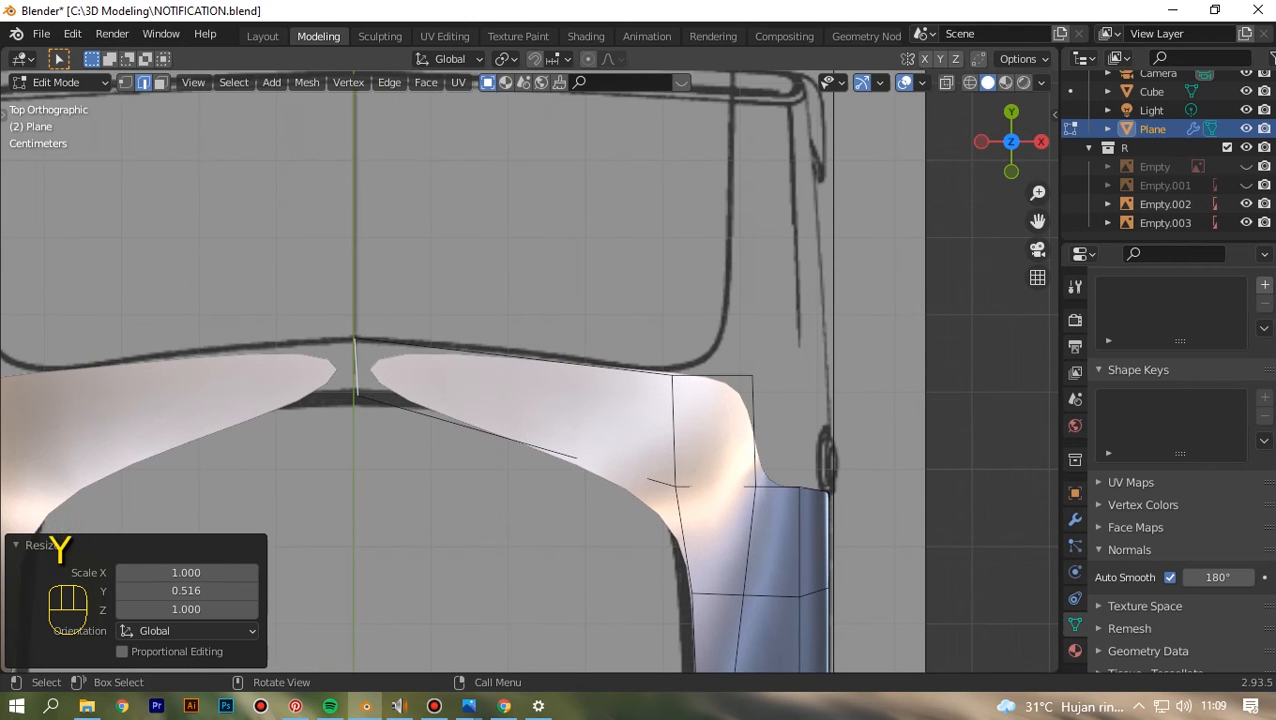
key("r")
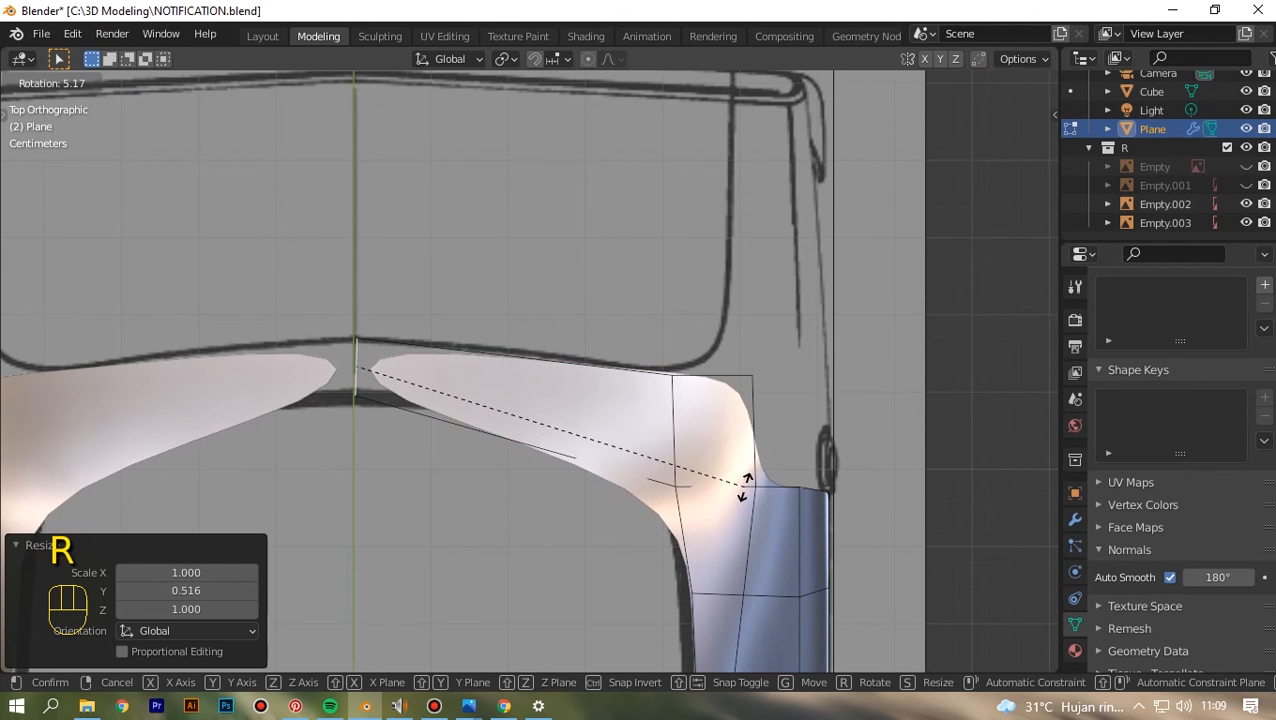
left_click(743, 478)
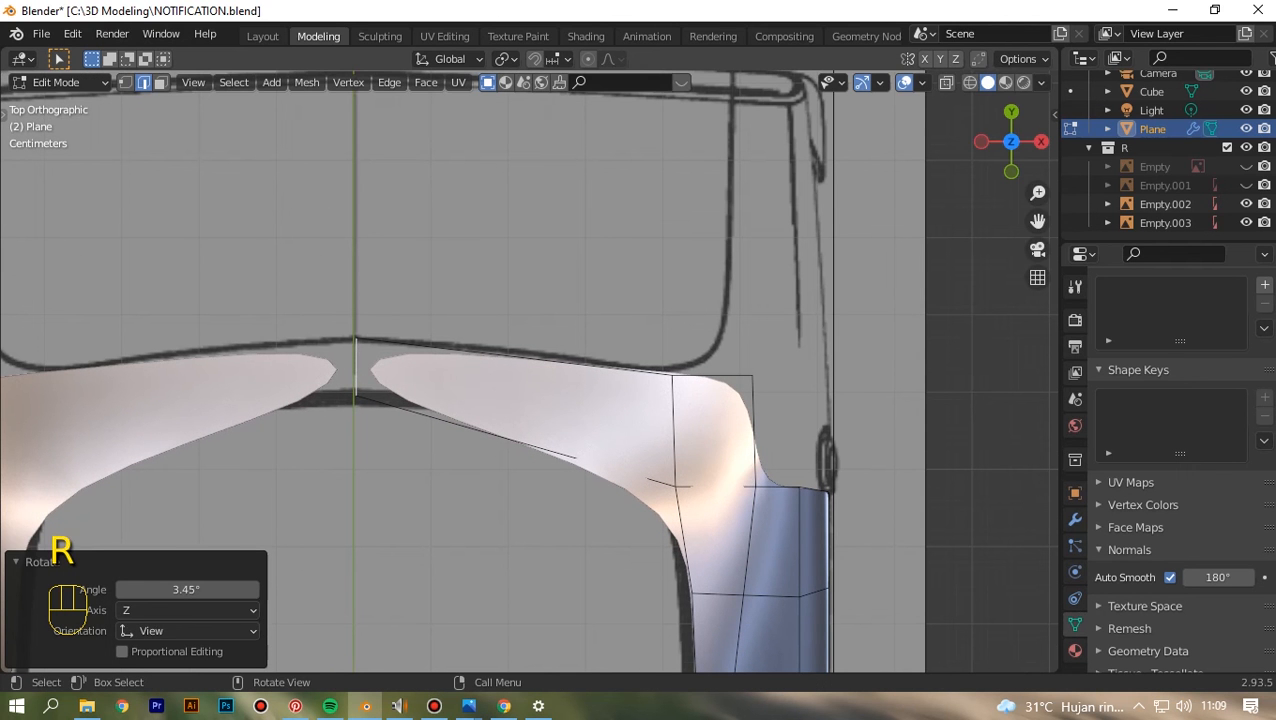
- Turn on X-ray and add three evenly spaced loop cuts across the strip between the centre line and the pillar
key("alt+z")
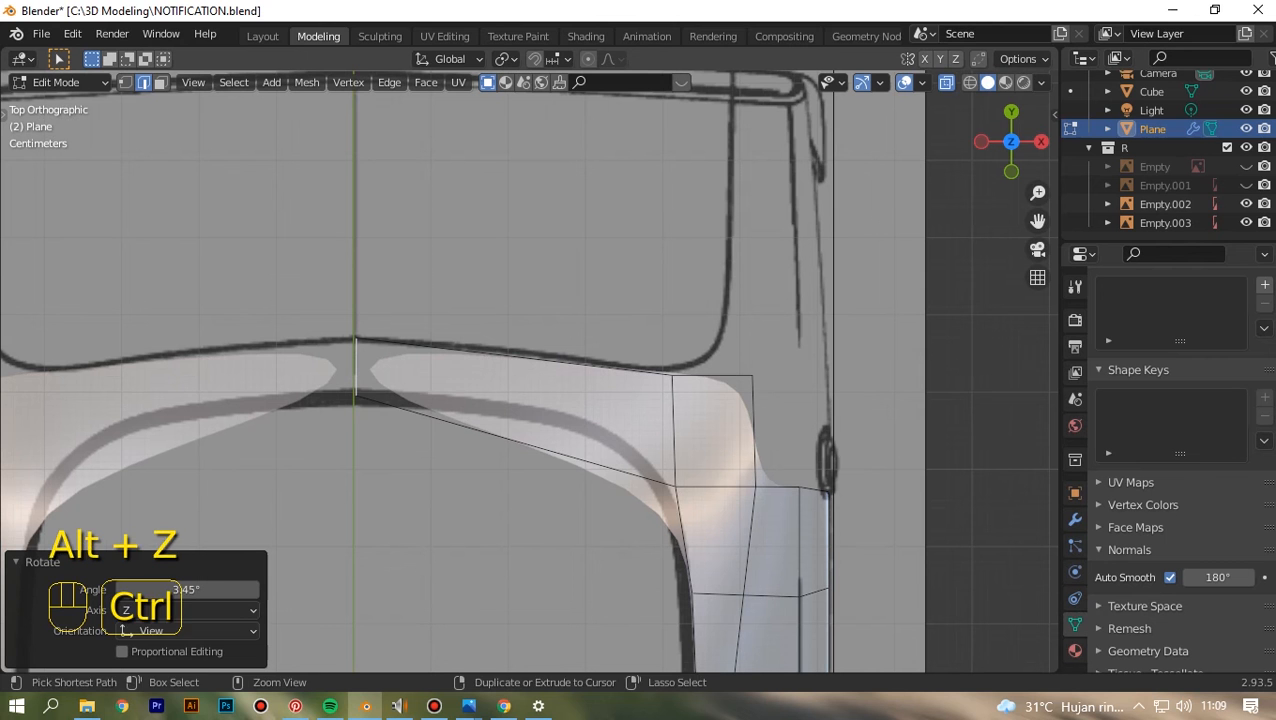
key("ctrl+r")
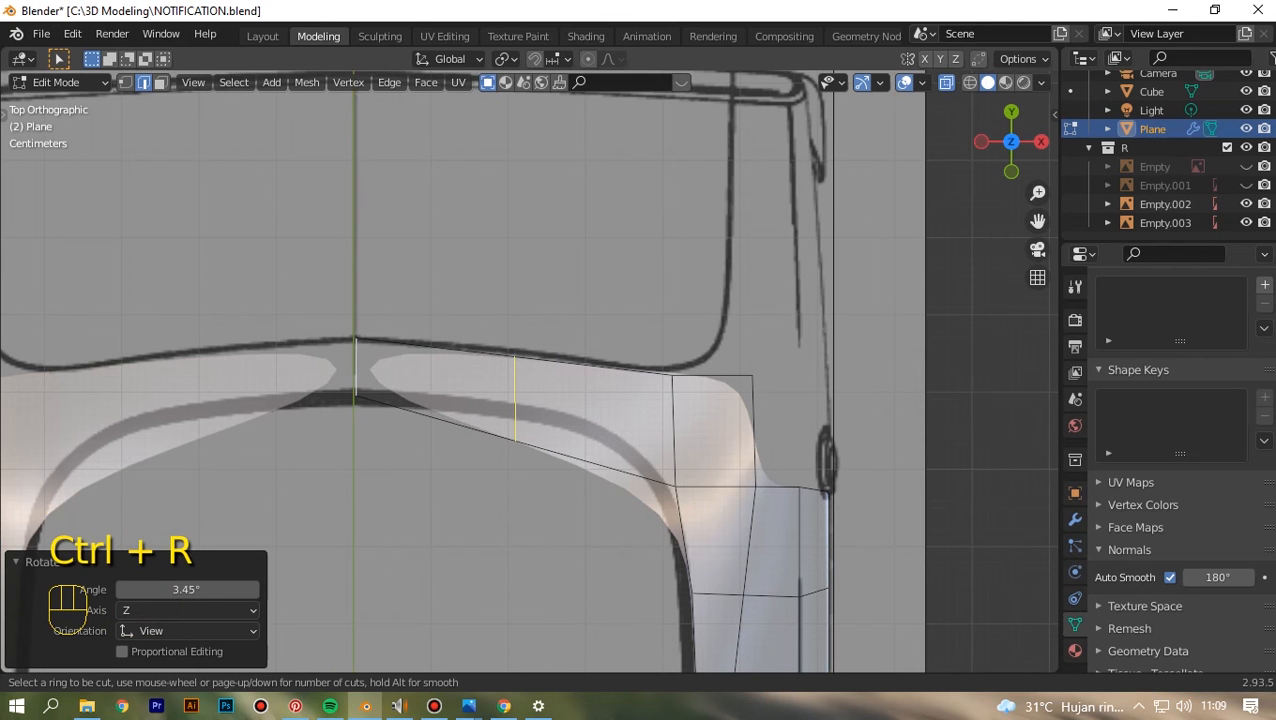
scroll(584, 470, "up", 2)
left_click(584, 470)
right_click(584, 470)
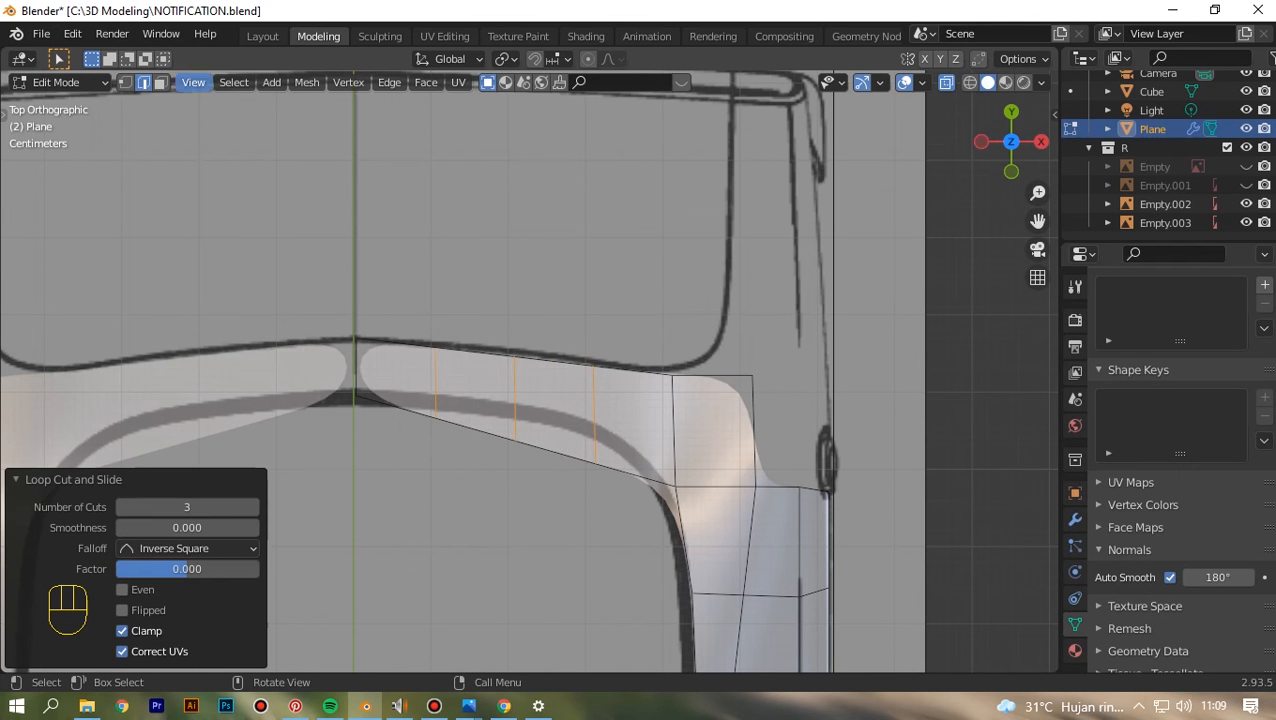
- Move the strip's window-side end vertex onto the centre line, and shift both end vertices -0.012137 m in X and 0.003641 m in Y
left_click(125, 82)
left_click_drag(302, 320, 363, 440)
left_click(302, 304)
left_click_drag(412, 396, 461, 470)
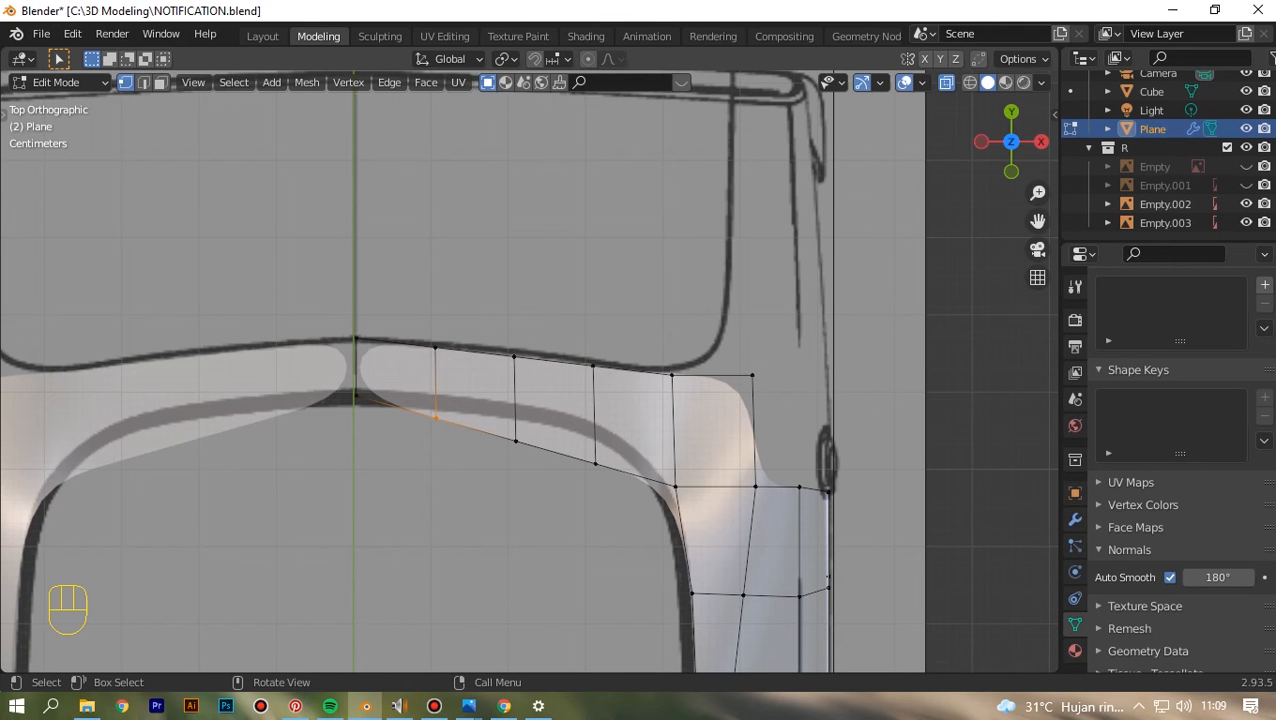
left_click_drag(342, 378, 389, 456)
key("g")
left_click(385, 450)
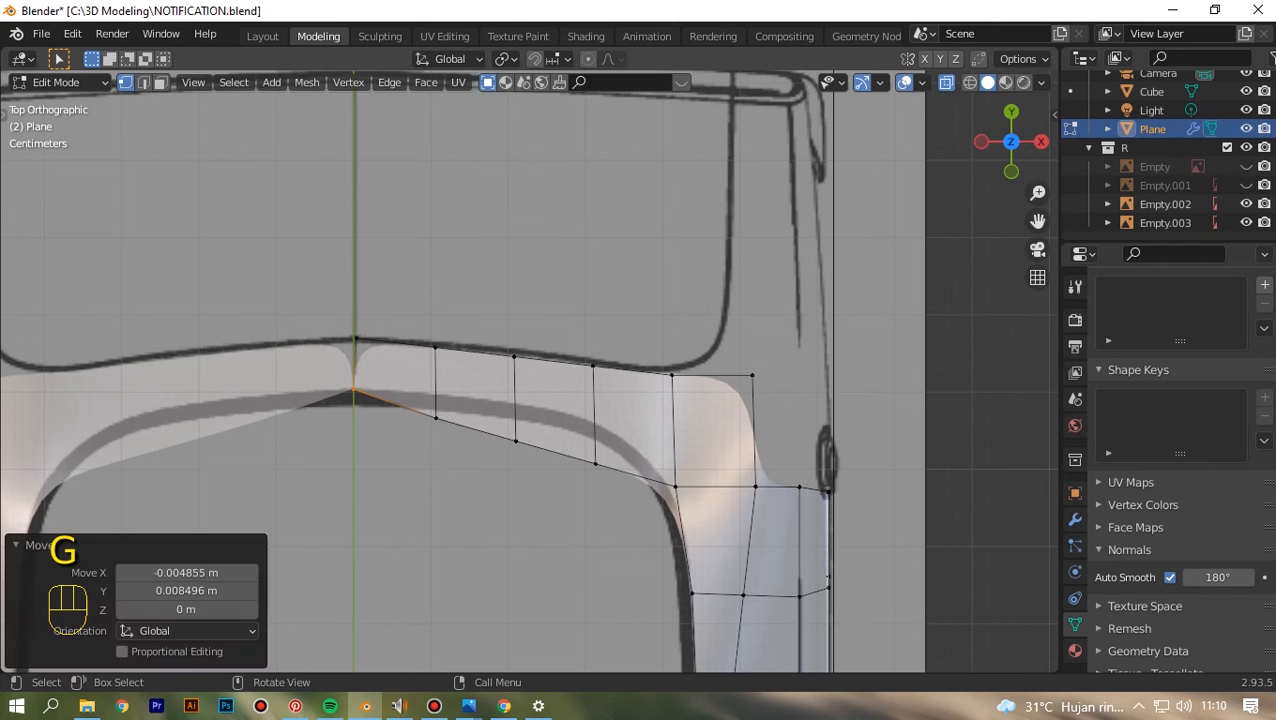
left_click_drag(334, 341, 375, 400)
key("g")
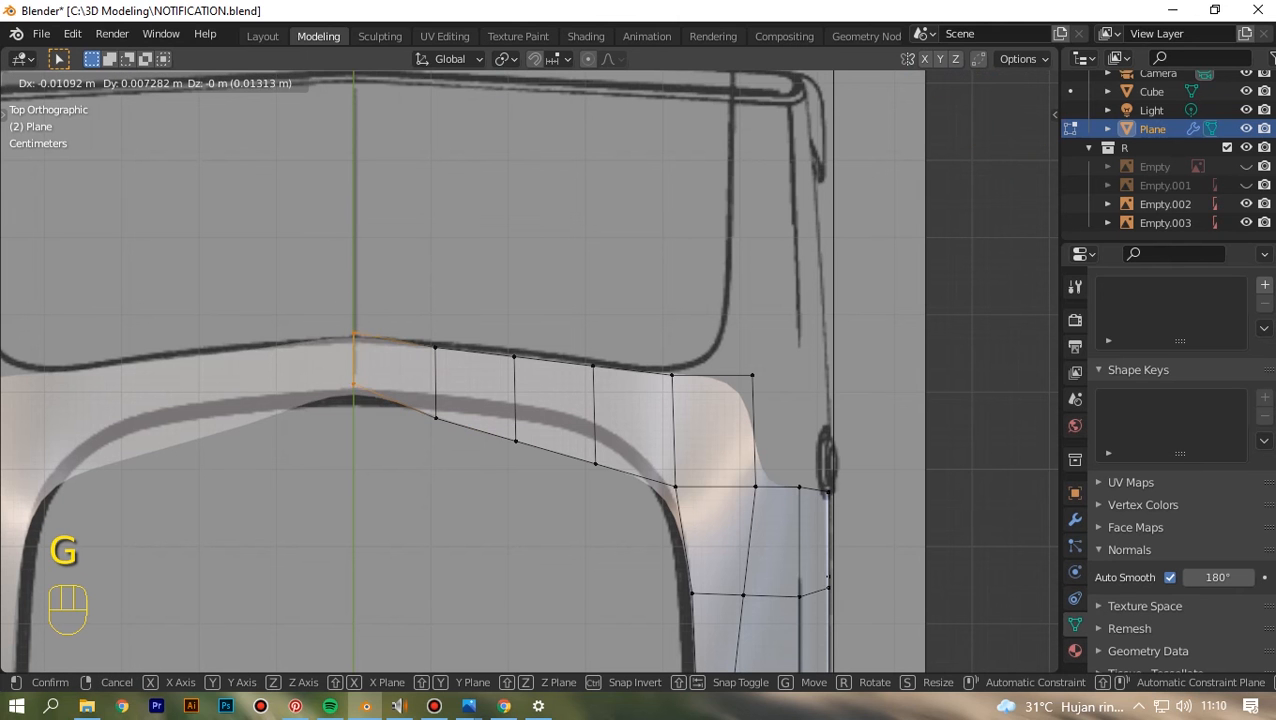
left_click(366, 403)
- Move the three loop-cut vertices on the strip's window side onto the rear window's curved lower outline
scroll(366, 403, "up", 2)
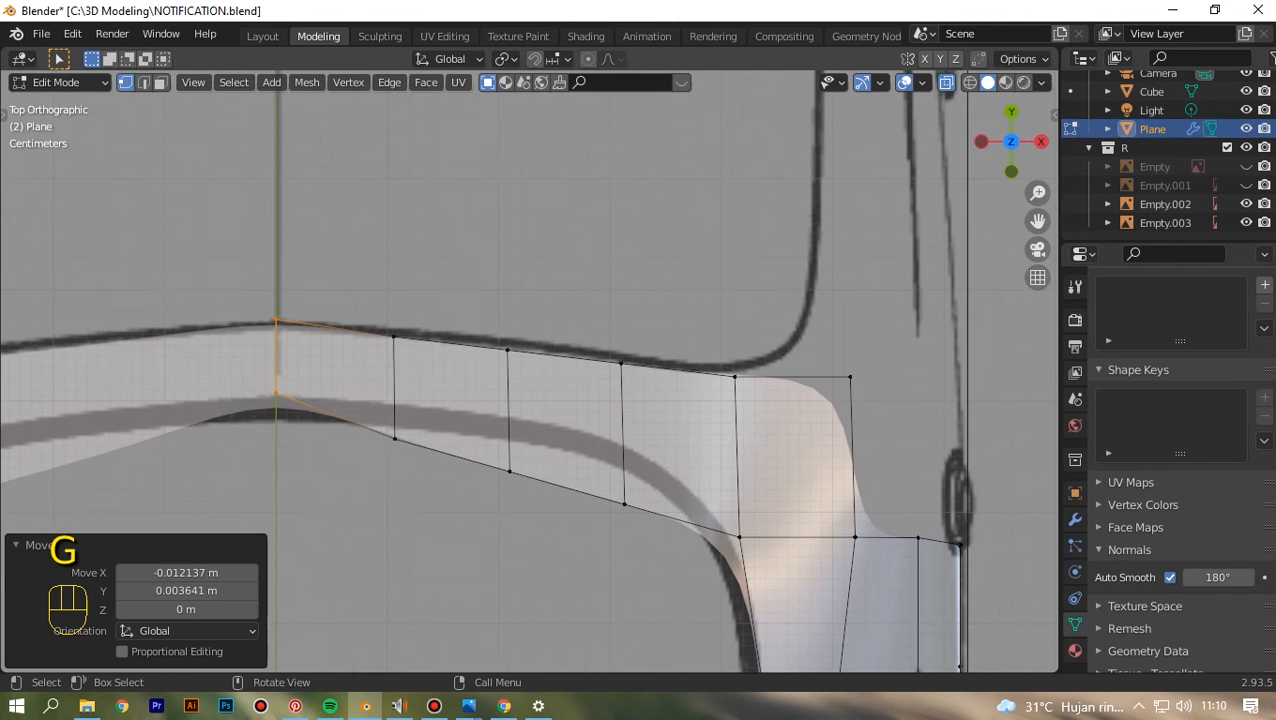
left_click_drag(333, 402, 404, 508)
key("g")
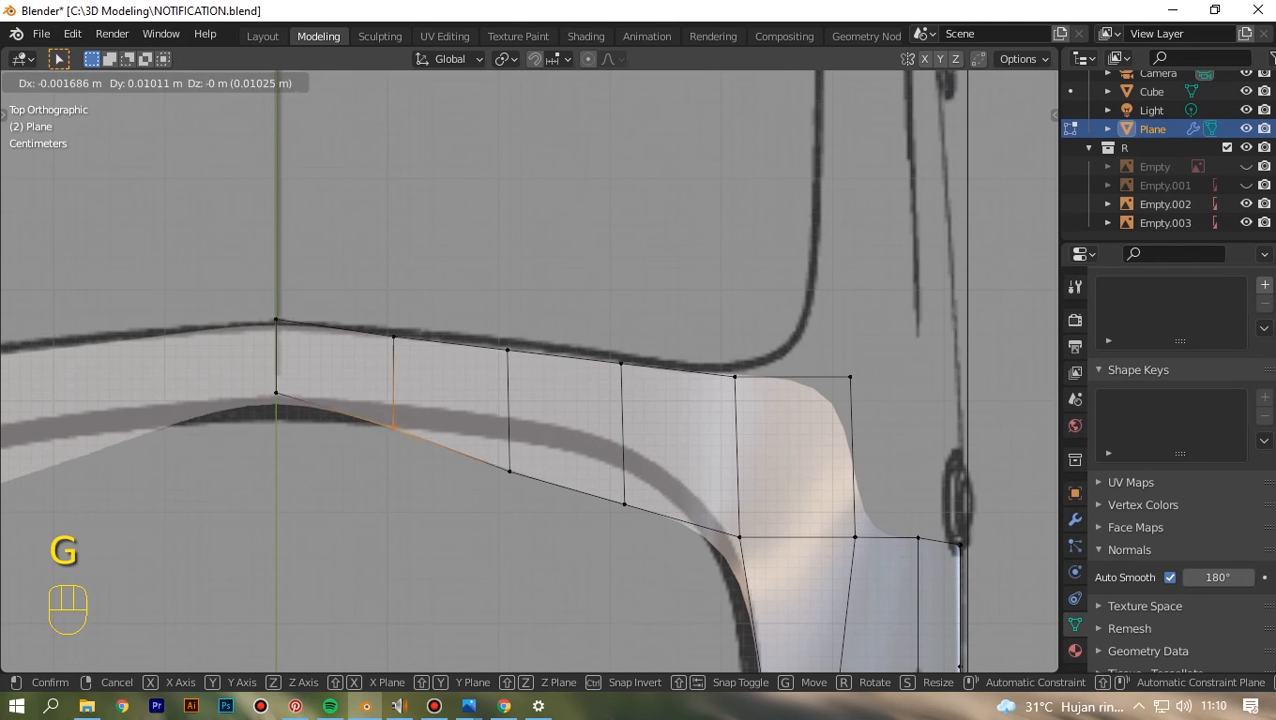
left_click(402, 398)
left_click_drag(413, 427, 543, 547)
key("g")
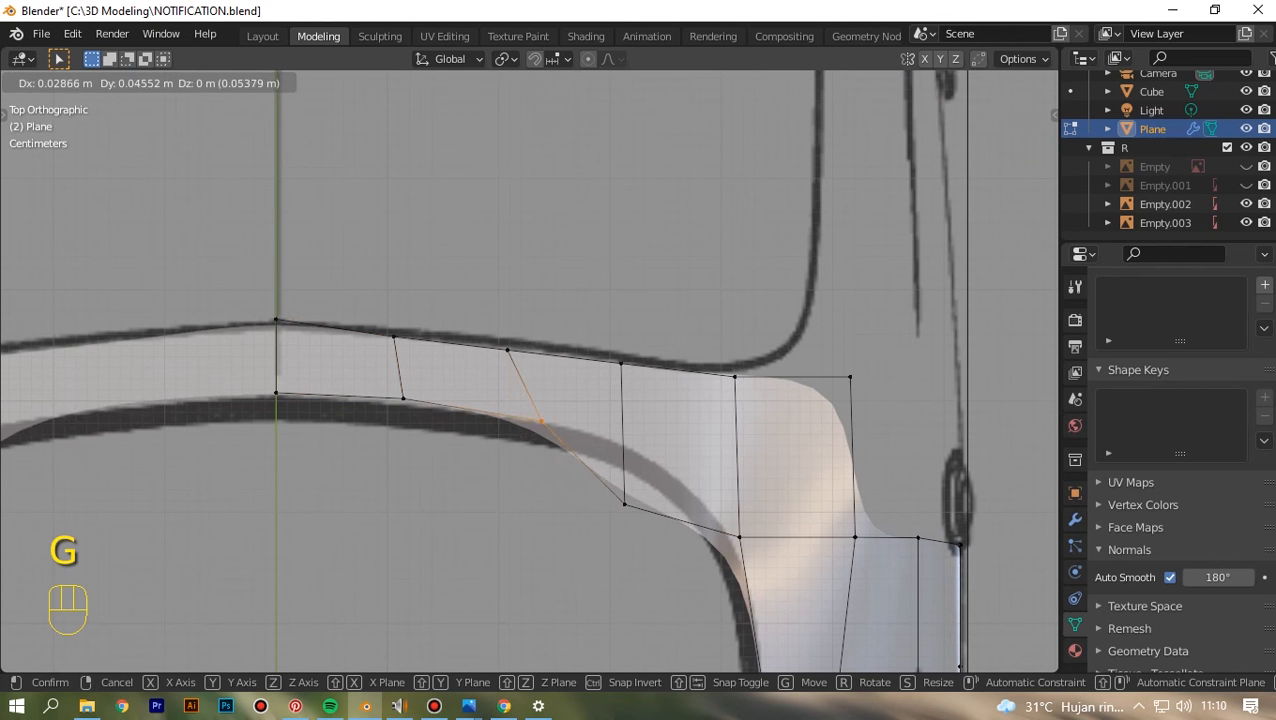
left_click(548, 420)
scroll(548, 420, "down", 1)
left_click_drag(570, 444, 646, 532)
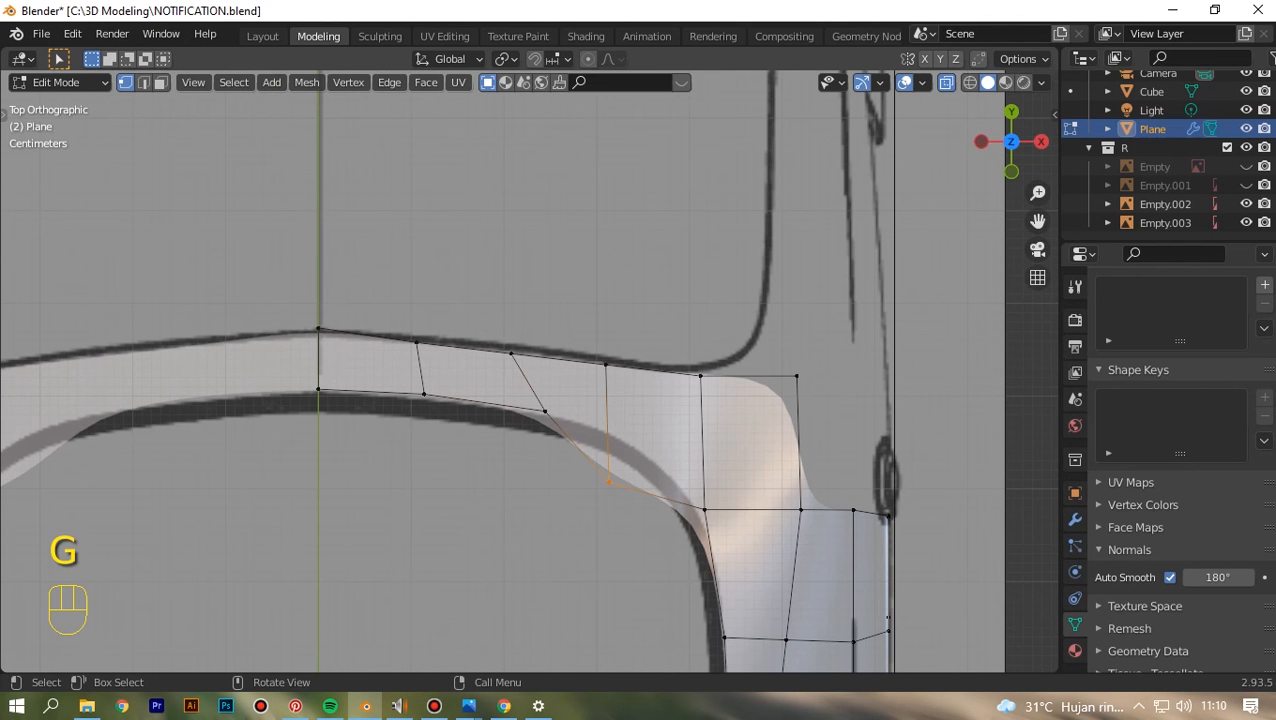
key("g")
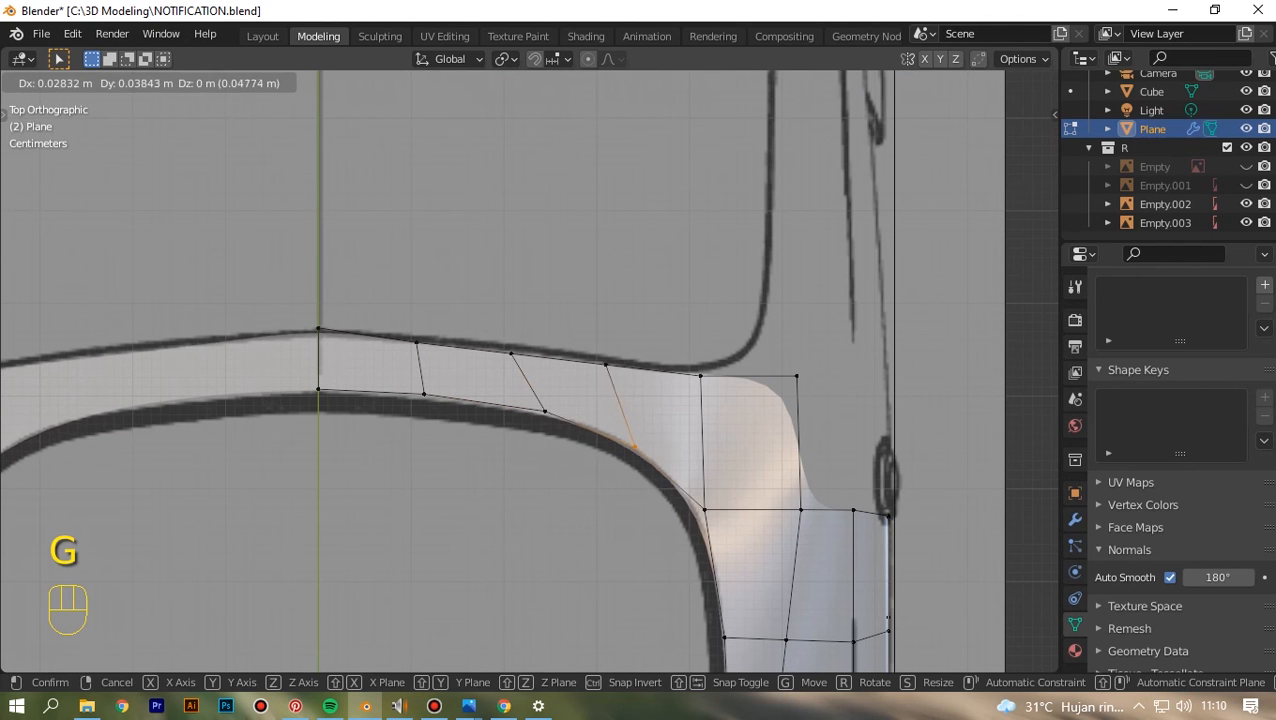
left_click(637, 440)
- Move the two window-side vertices nearest the centre line about -0.005 m in X and -0.006 m in Y
left_click_drag(396, 392, 282, 465)
key("g")
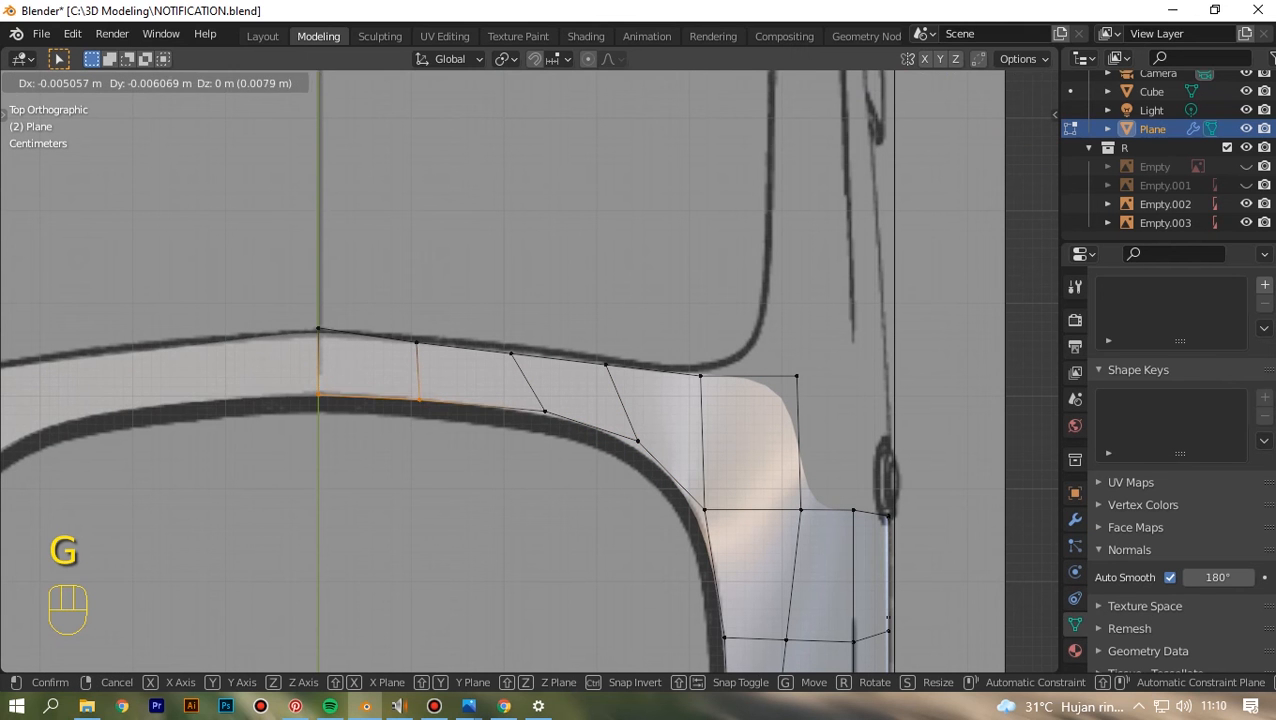
left_click(409, 345)
- Align the centre vertex and the two nearest loop-cut vertices on the strip's far side with the blueprint line behind the window
left_click(410, 345)
key("g")
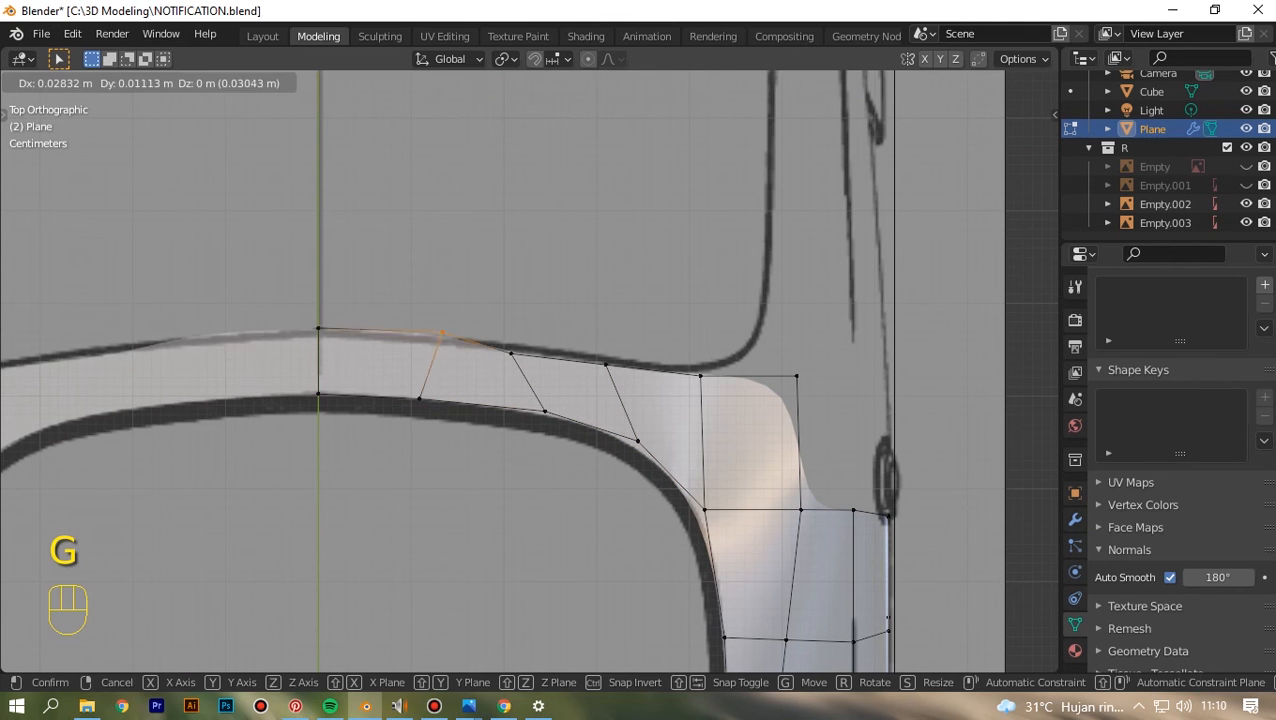
left_click(430, 340)
left_click(318, 331)
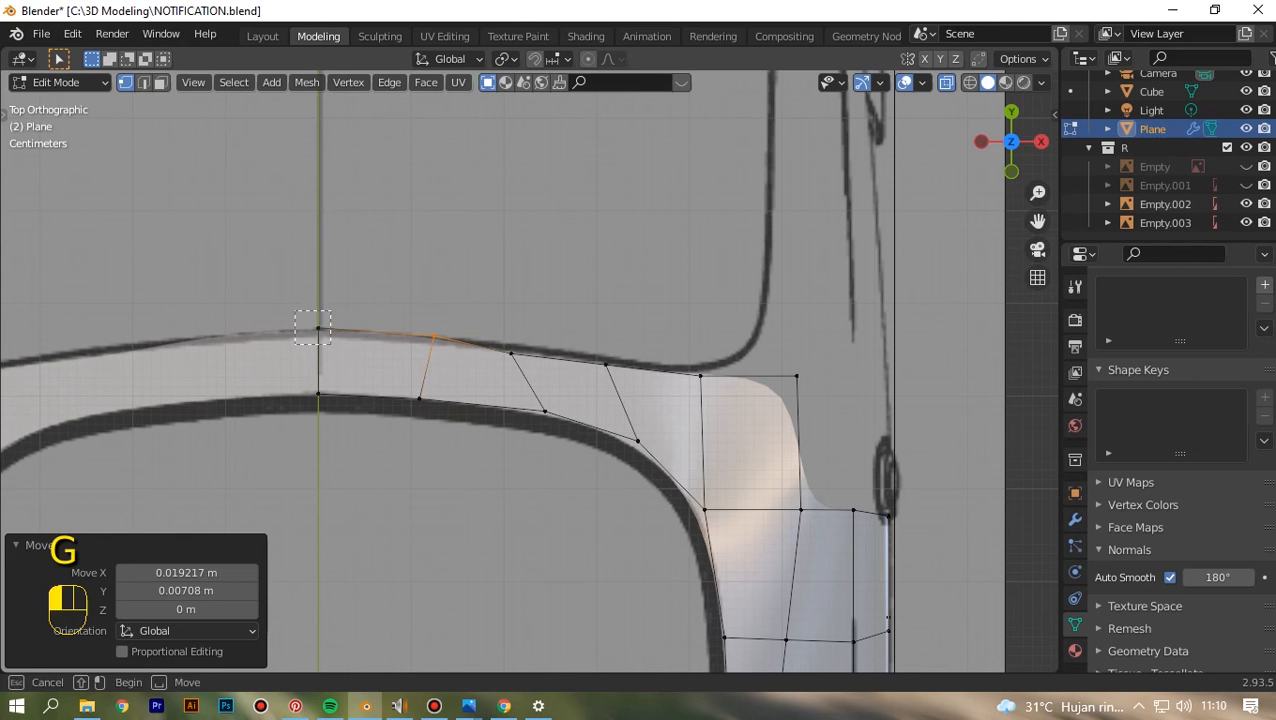
key("g")
left_click(320, 332)
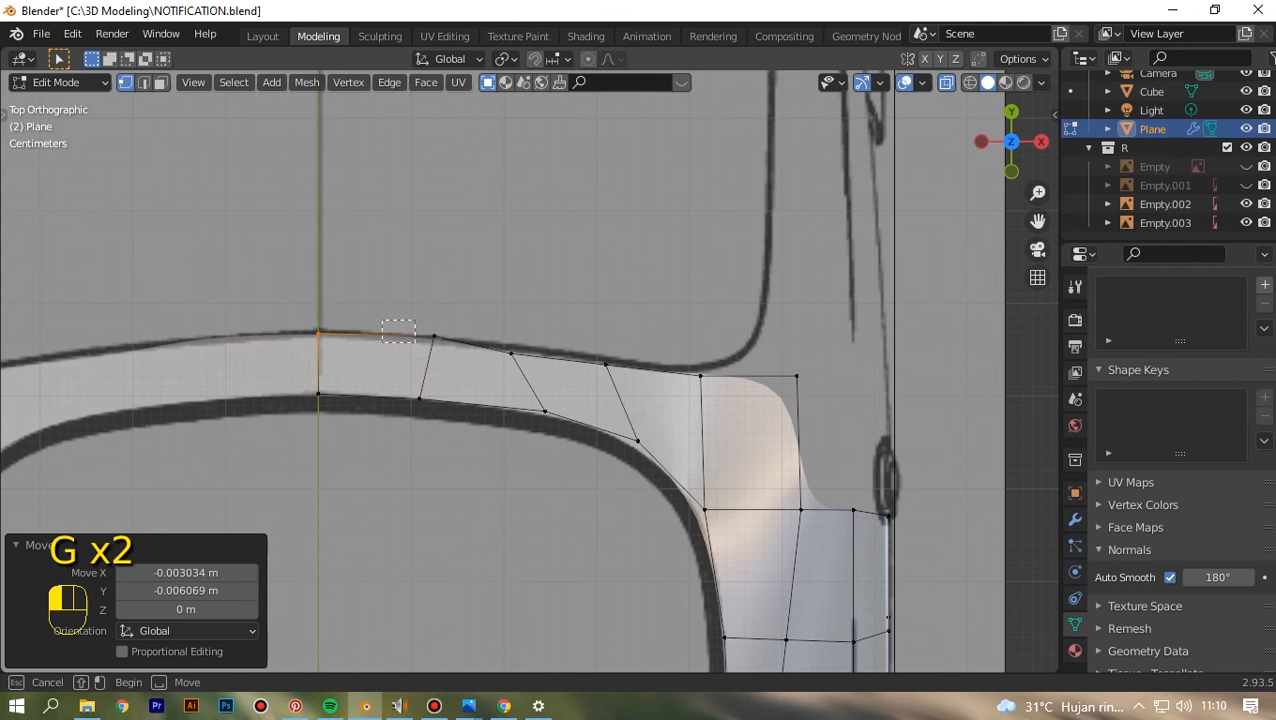
left_click(433, 337)
key("g")
left_click(431, 343)
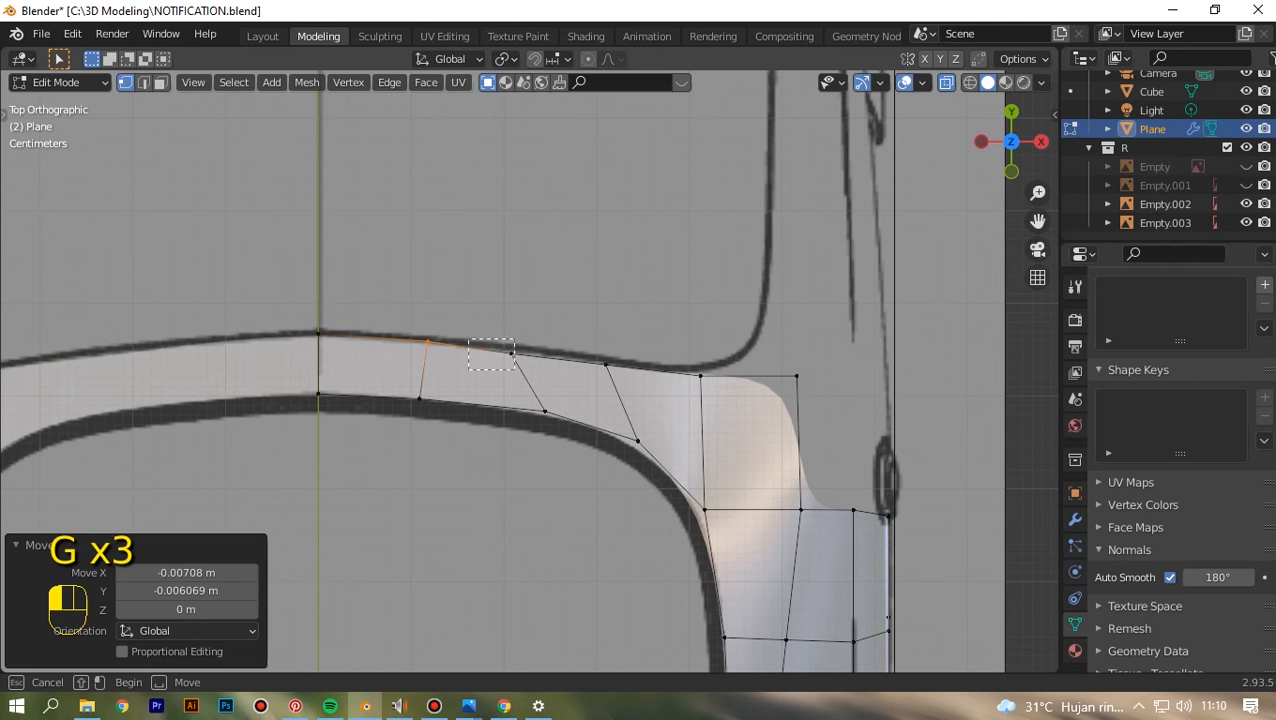
left_click(511, 353)
key("g")
left_click(524, 352)
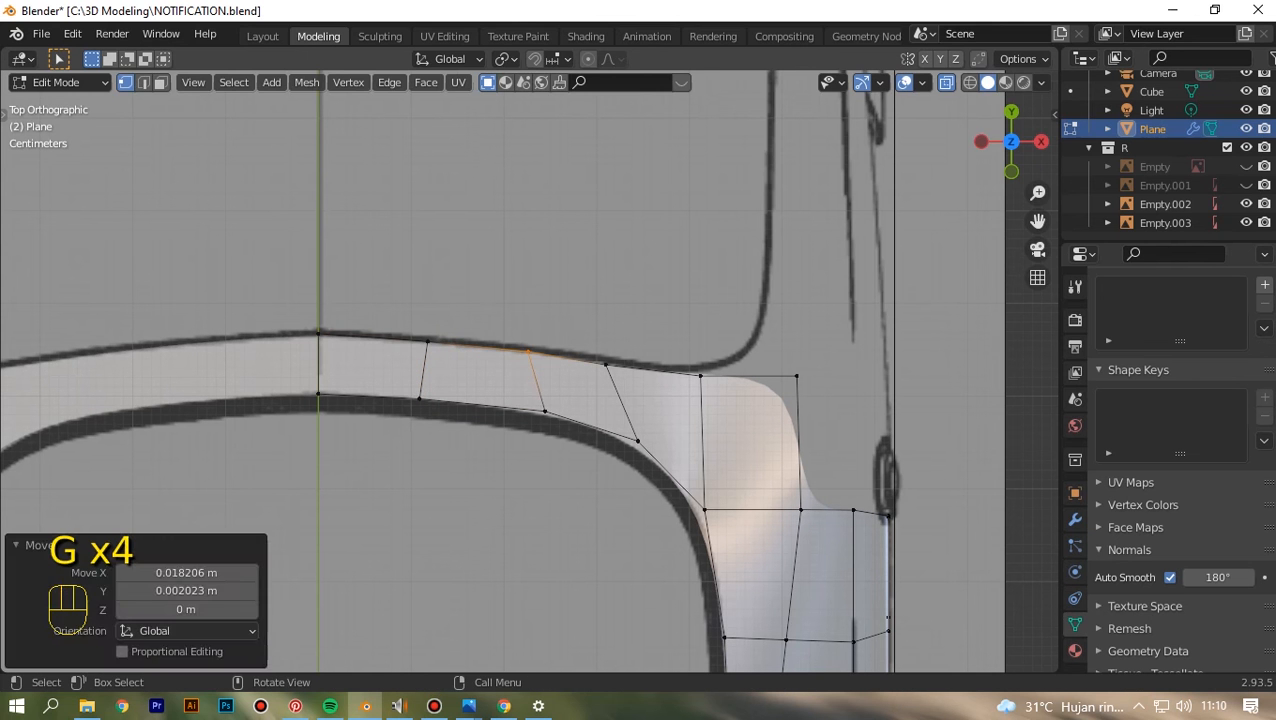
- Select the middle loop-cut edge across the strip in edge selection mode
left_click_drag(501, 342, 558, 450)
key("2")
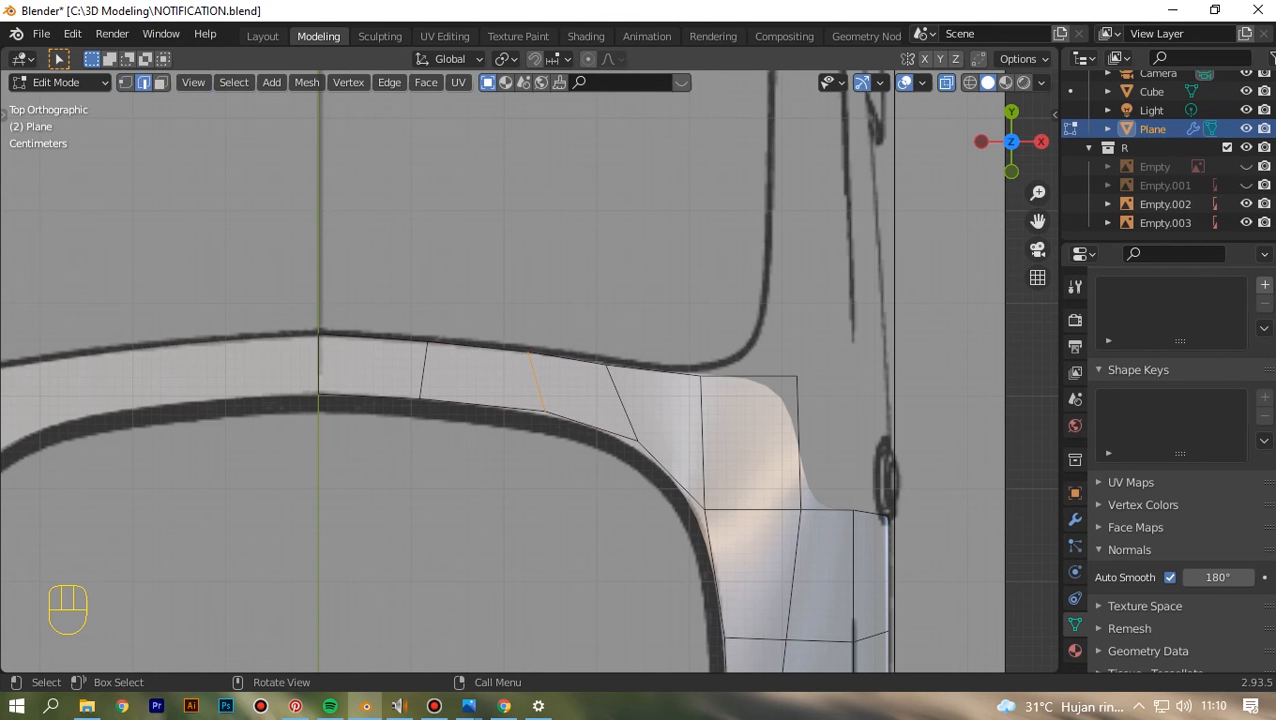
key("r")
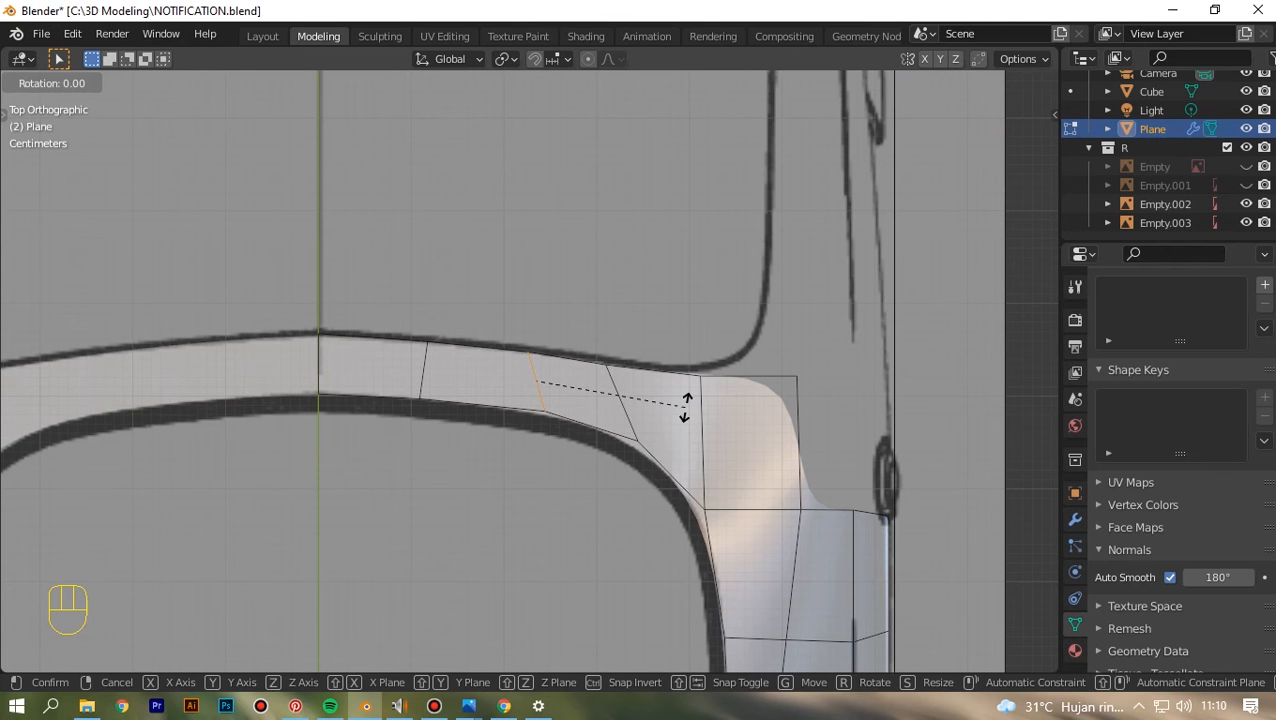
type("y")
type("09")
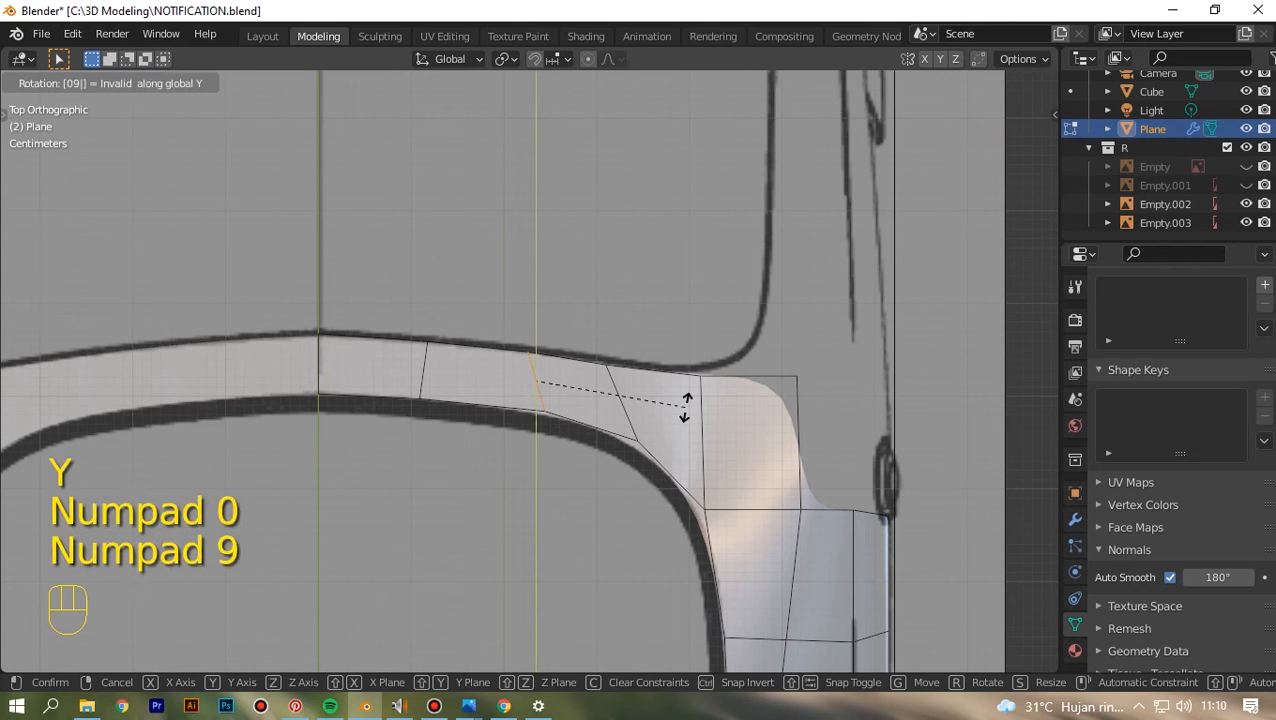
type("0")
right_click(686, 407)
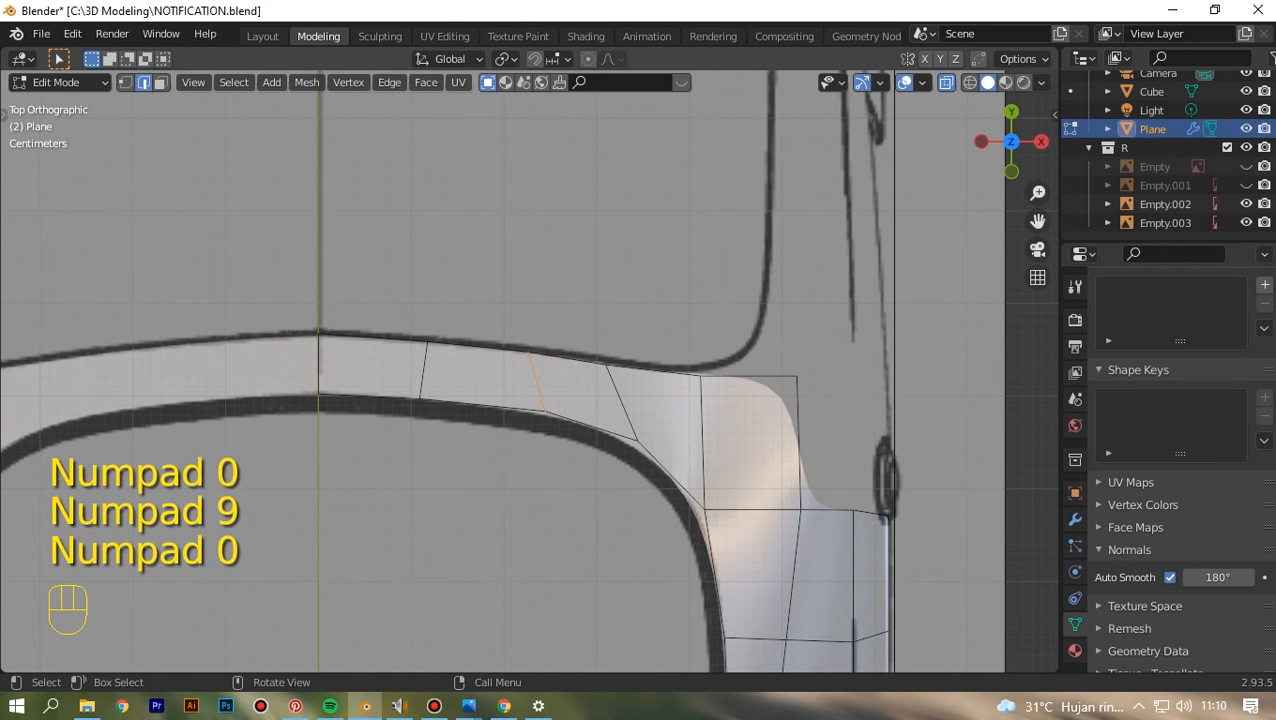
- Try scaling the middle loop-cut edge to 0 along Y, and undo it
key("s")
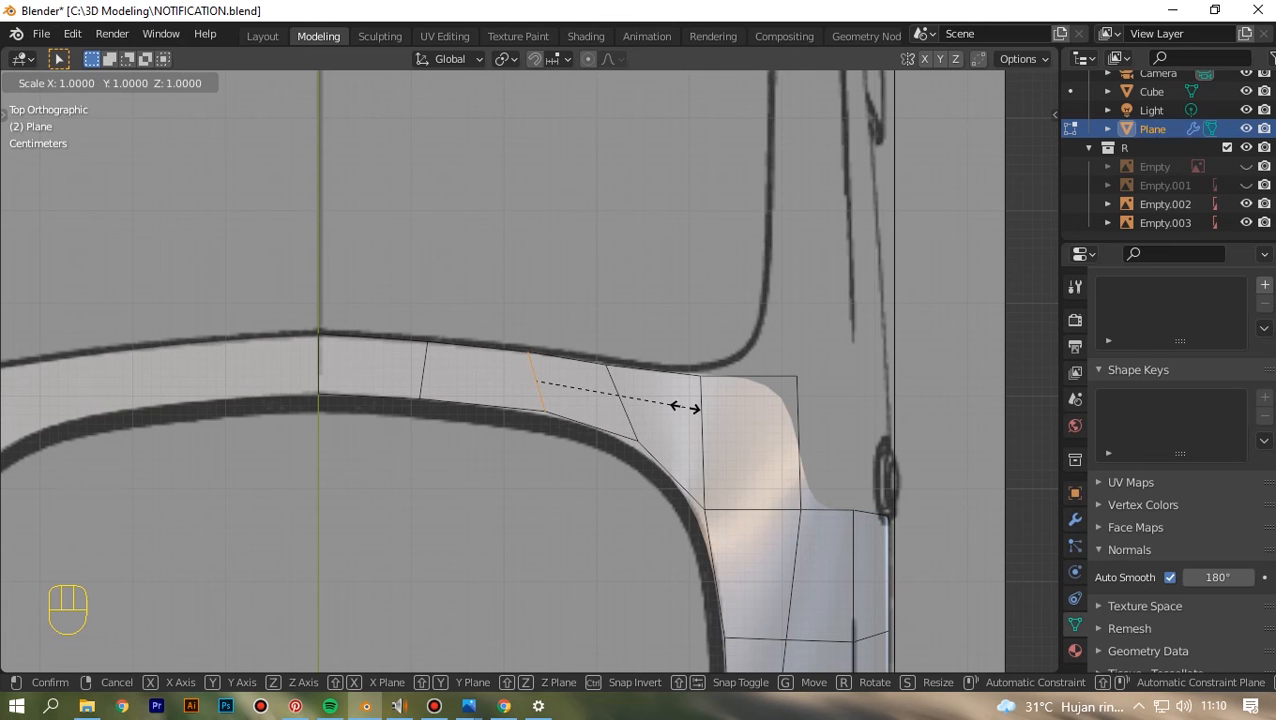
key("y")
key("KP_0")
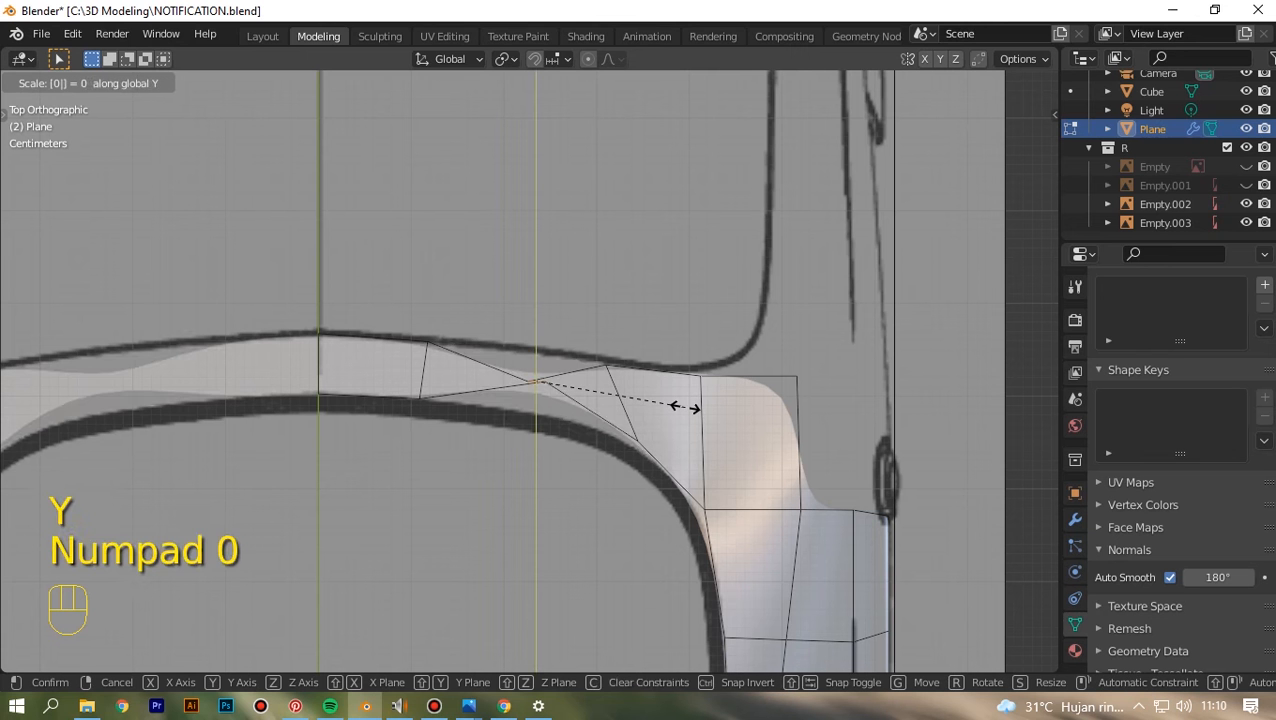
key("ctrl+z")
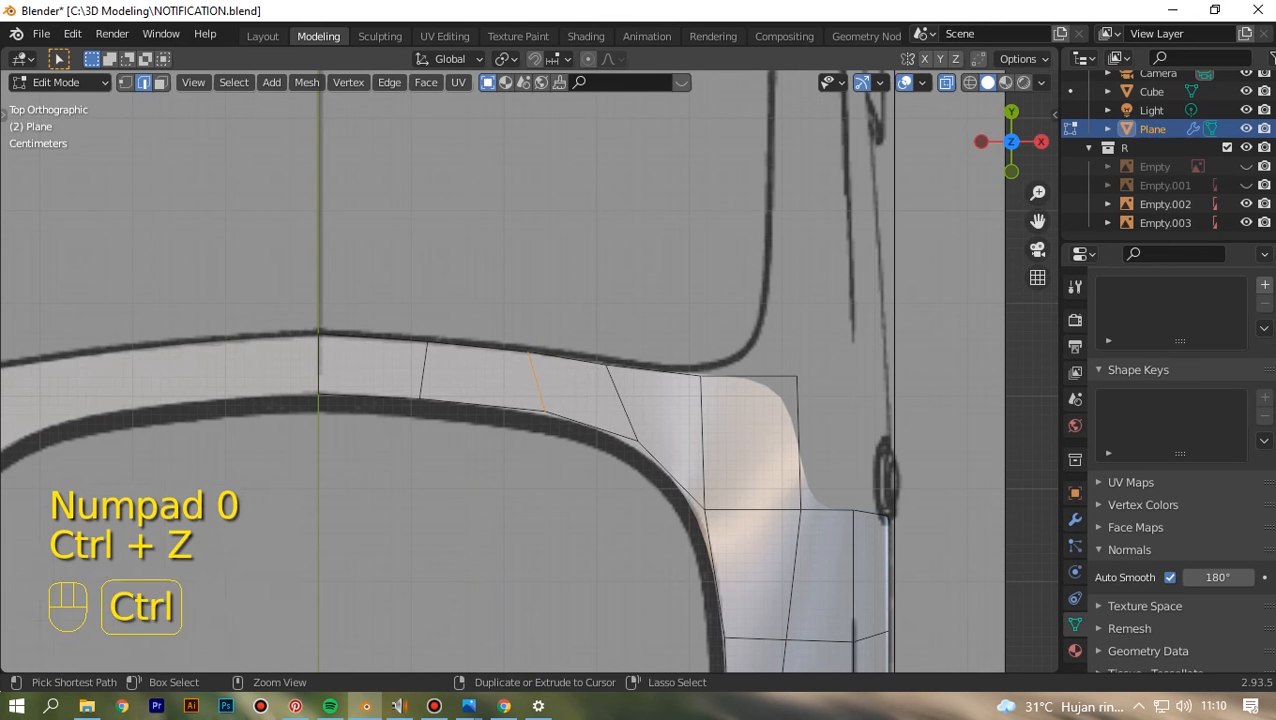
- Rotate the middle loop-cut edge about 19° in the top view so it runs nearly straight across the strip
scroll(703, 483, "up", 1)
key("r")
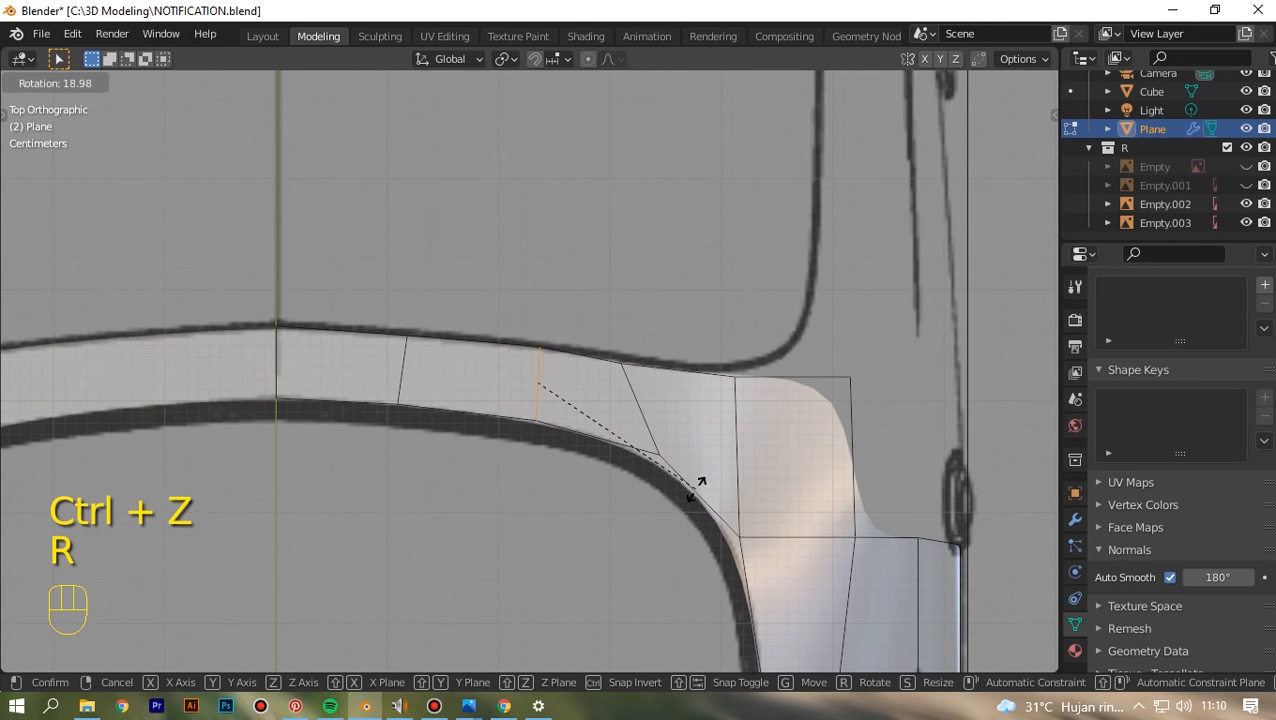
left_click(700, 484)
scroll(700, 484, "up", 1)
key("Tab")
key("Tab")
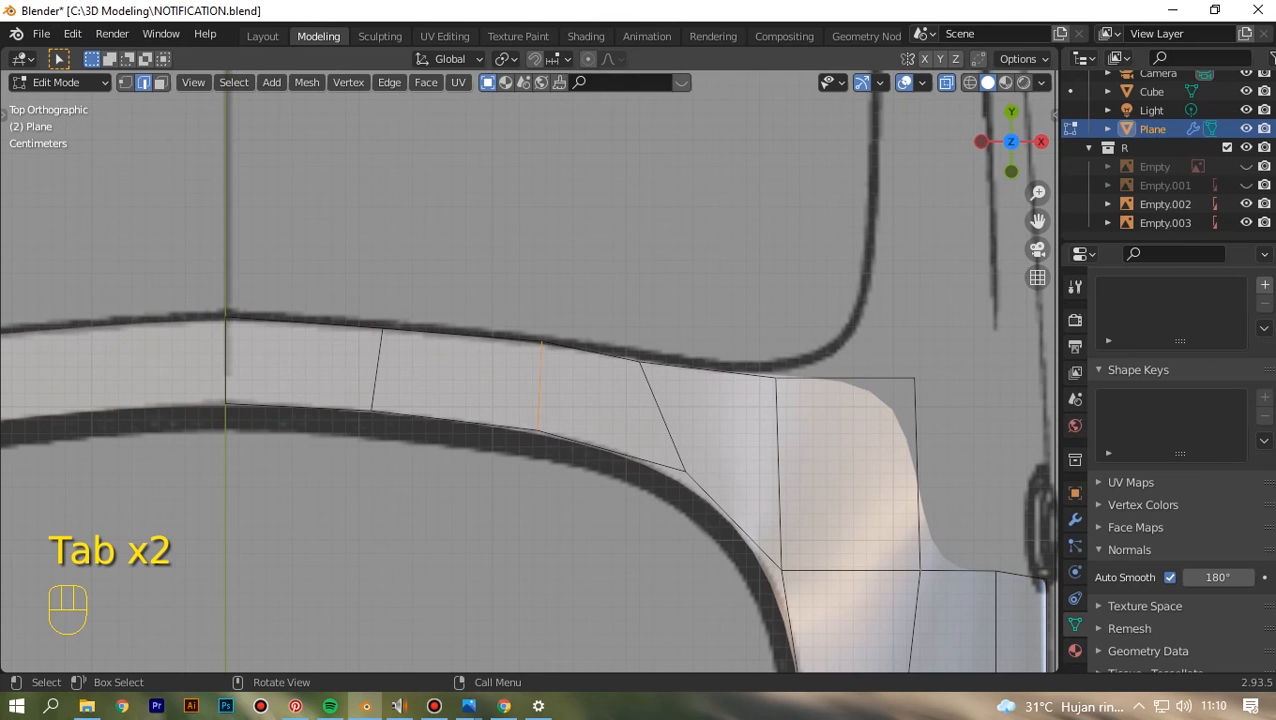
- In vertex mode, move the middle loop cut's far-side vertex about 0.002 m in -X and 0.003 m in -Y onto the blueprint line
key("1")
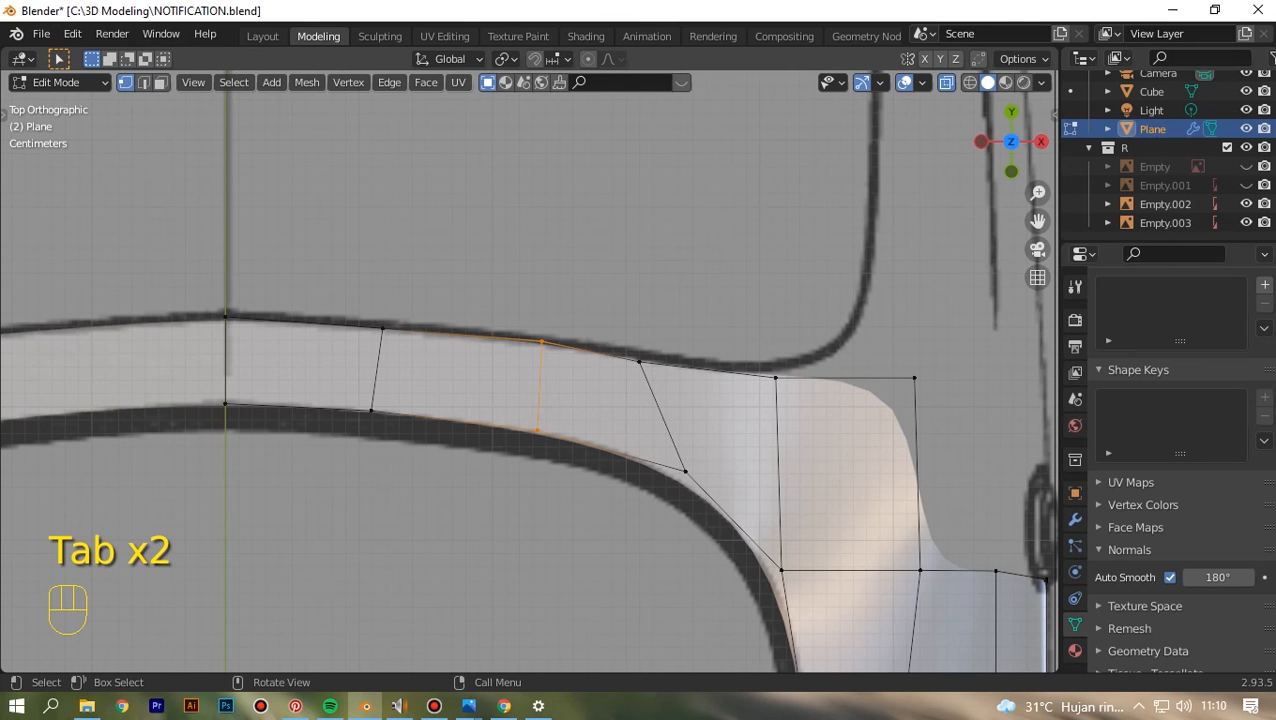
left_click(541, 341)
key("g")
left_click(539, 346)
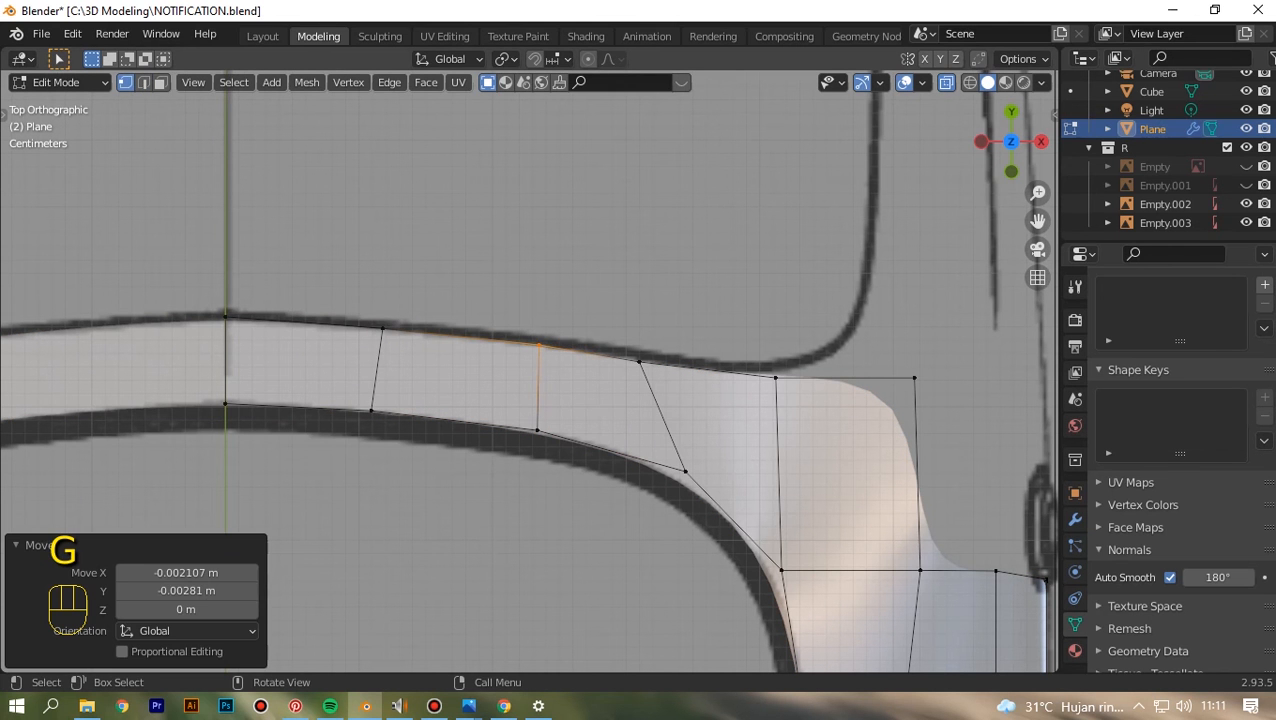
- Move the outermost loop cut's far-side vertex about 0.034 m along X, level with its opposite vertex and on the blueprint line, and leave Edit Mode
left_click_drag(586, 331, 635, 420)
left_click_drag(662, 487, 690, 500)
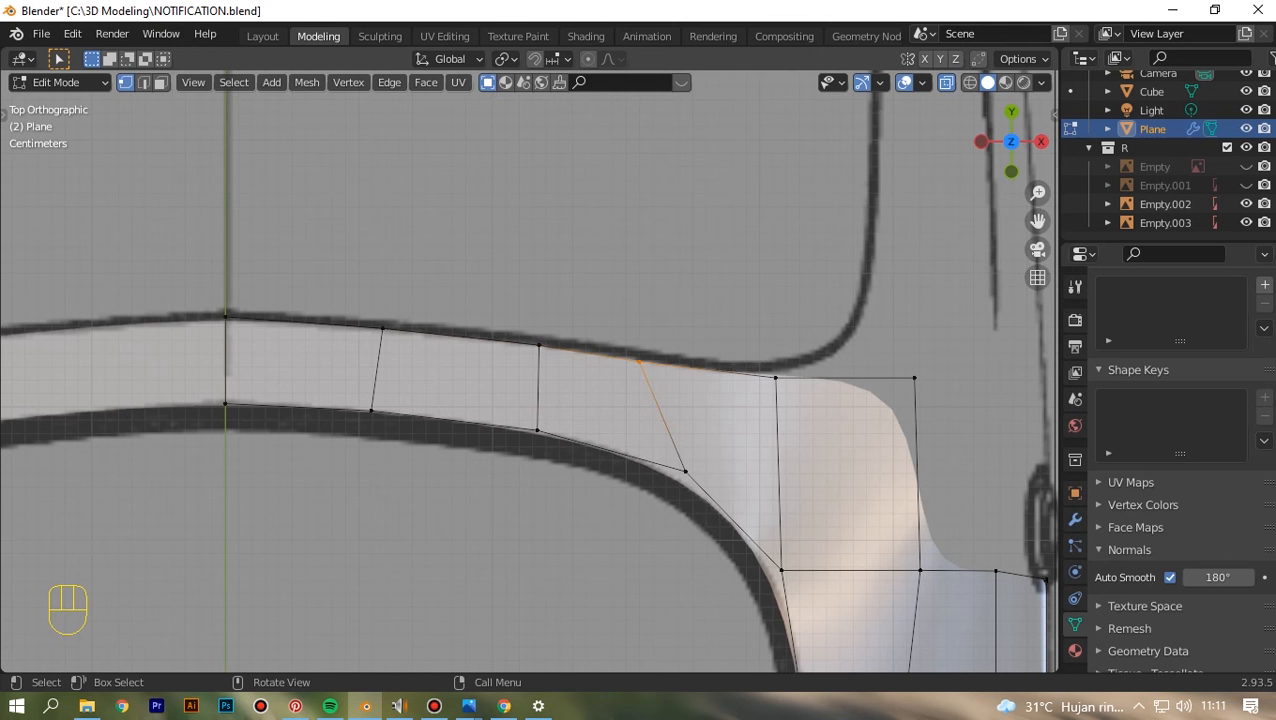
key("g")
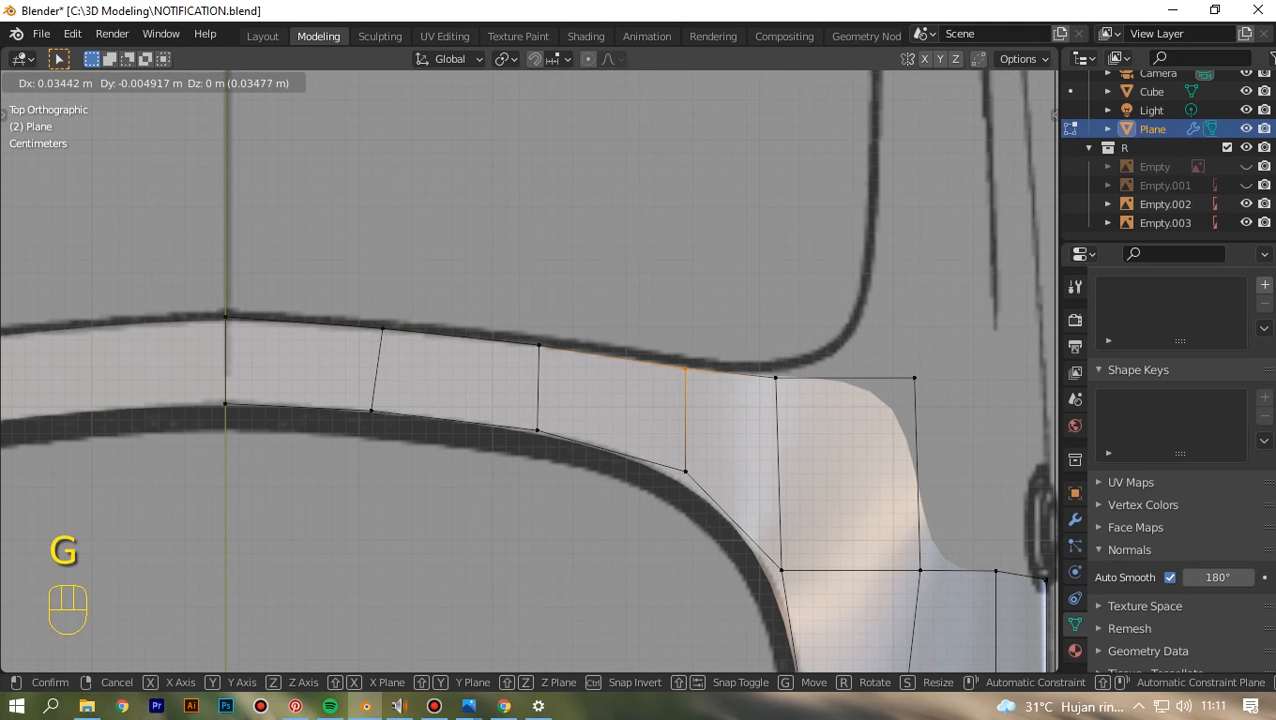
left_click(685, 372)
scroll(528, 370, "down", 4)
key("Tab")
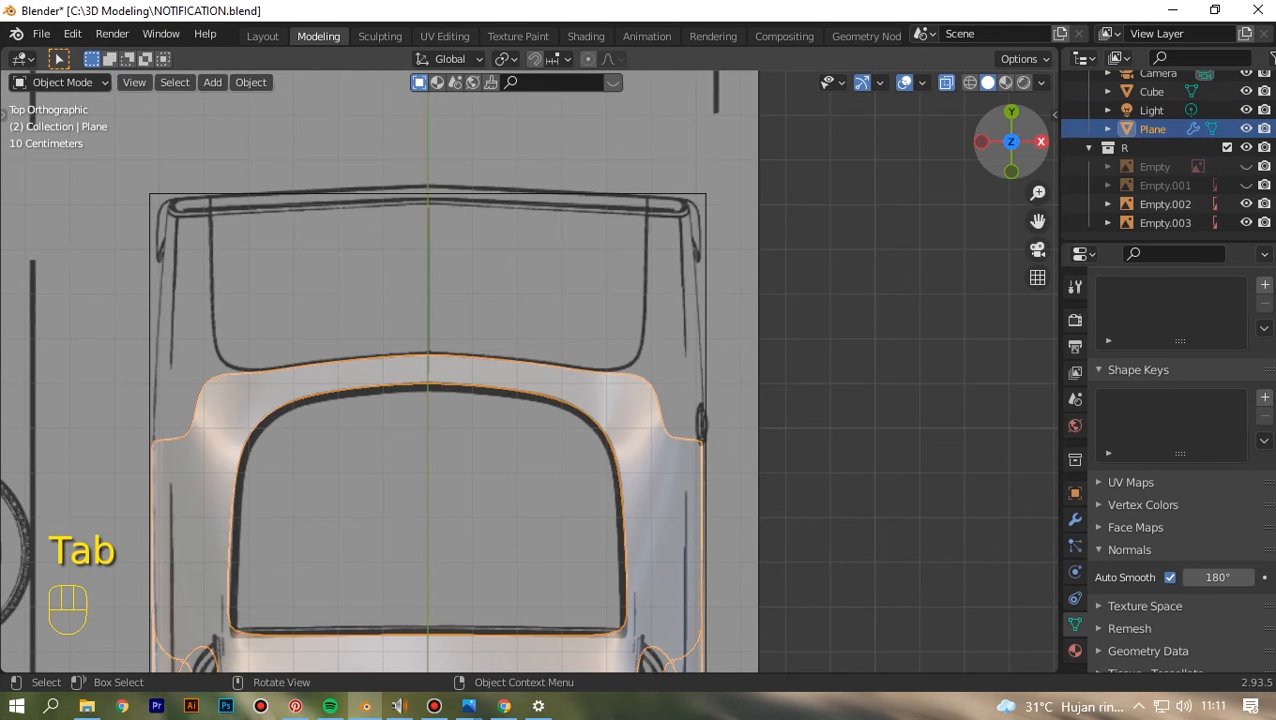
- In the right view, show the Empty.001 side blueprint, hide Empty, and edit the mesh with X-ray on around the strip
left_click(1041, 142)
scroll(528, 370, "up", 3)
key("Tab")
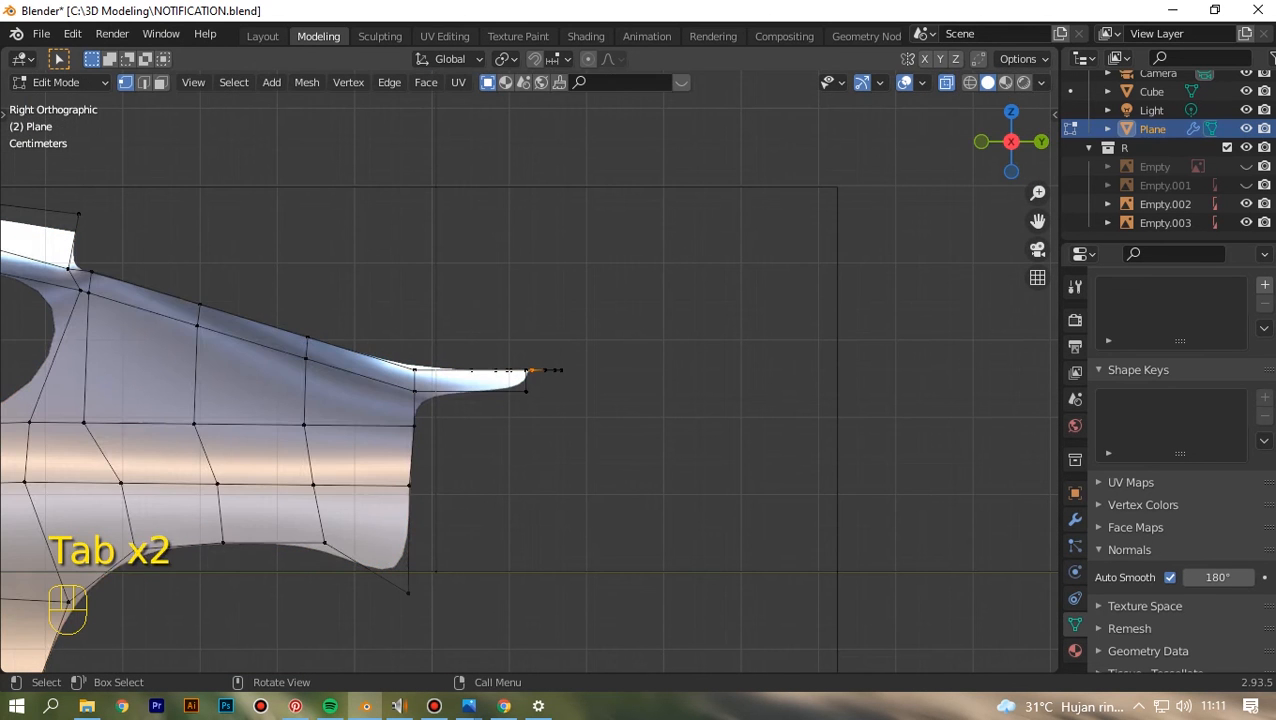
key("alt+z")
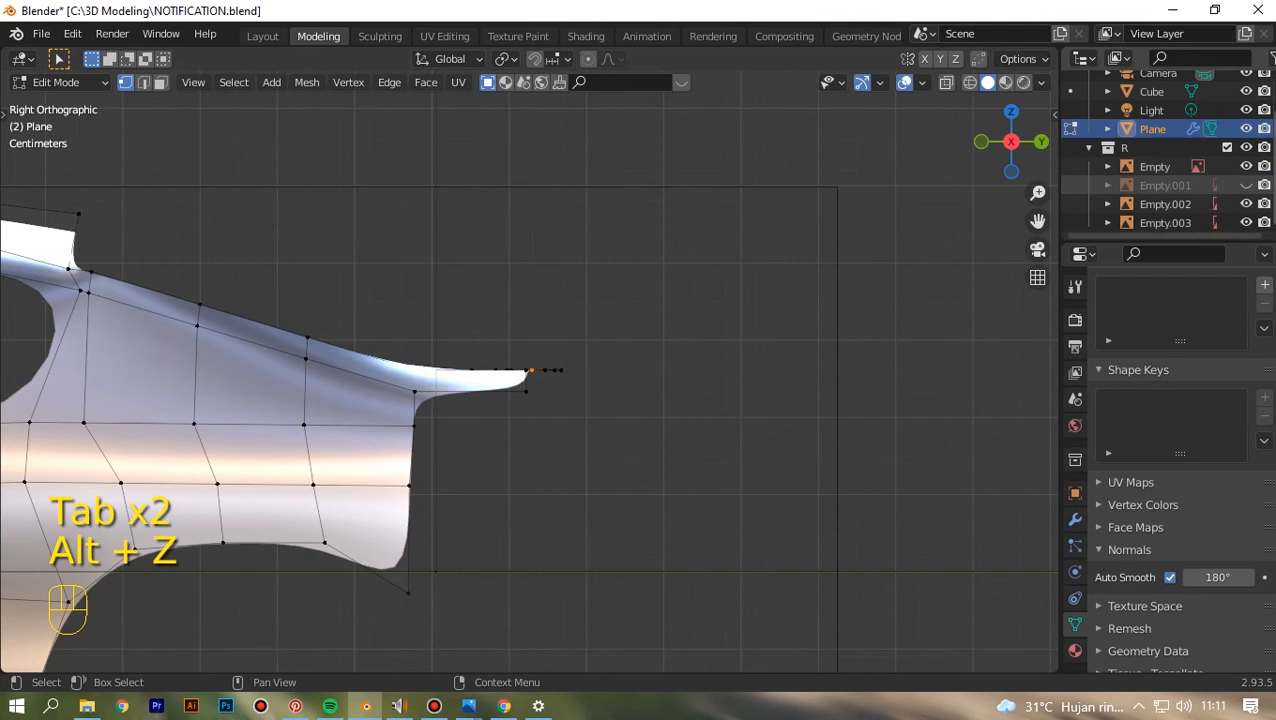
left_click(1246, 185)
left_click(1246, 167)
scroll(529, 371, "up", 3)
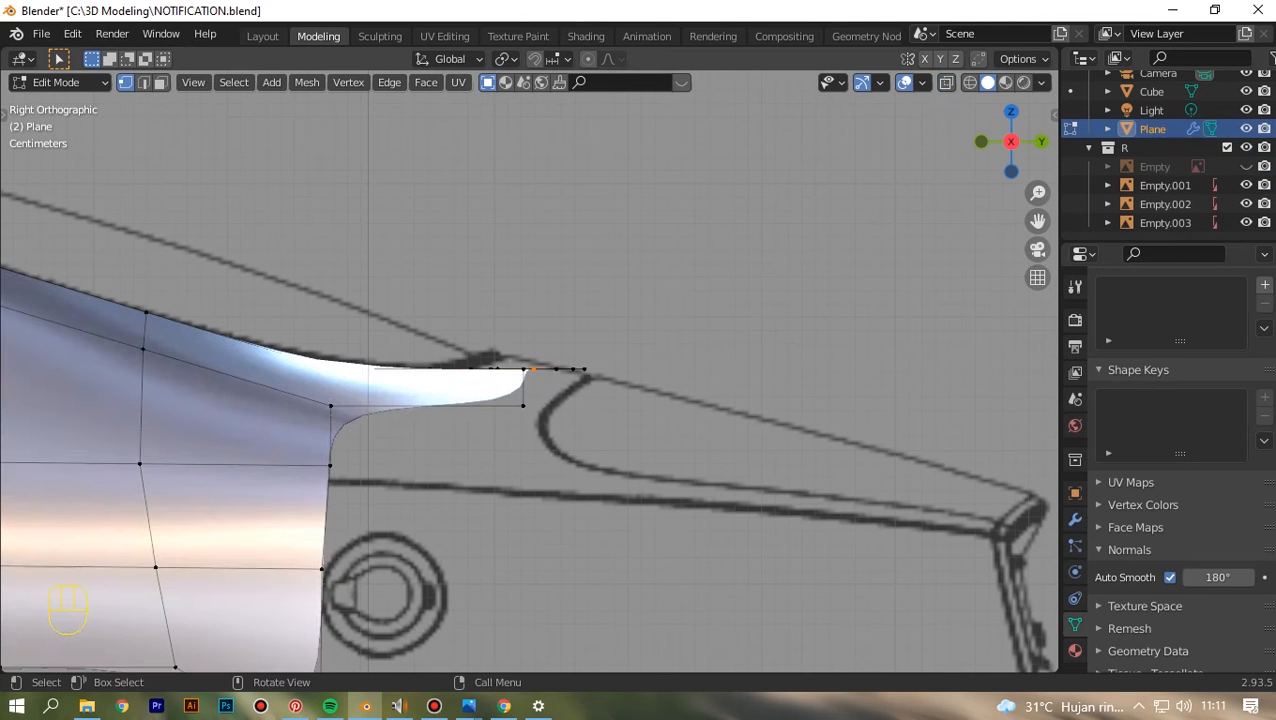
key("alt+z")
key("alt+z")
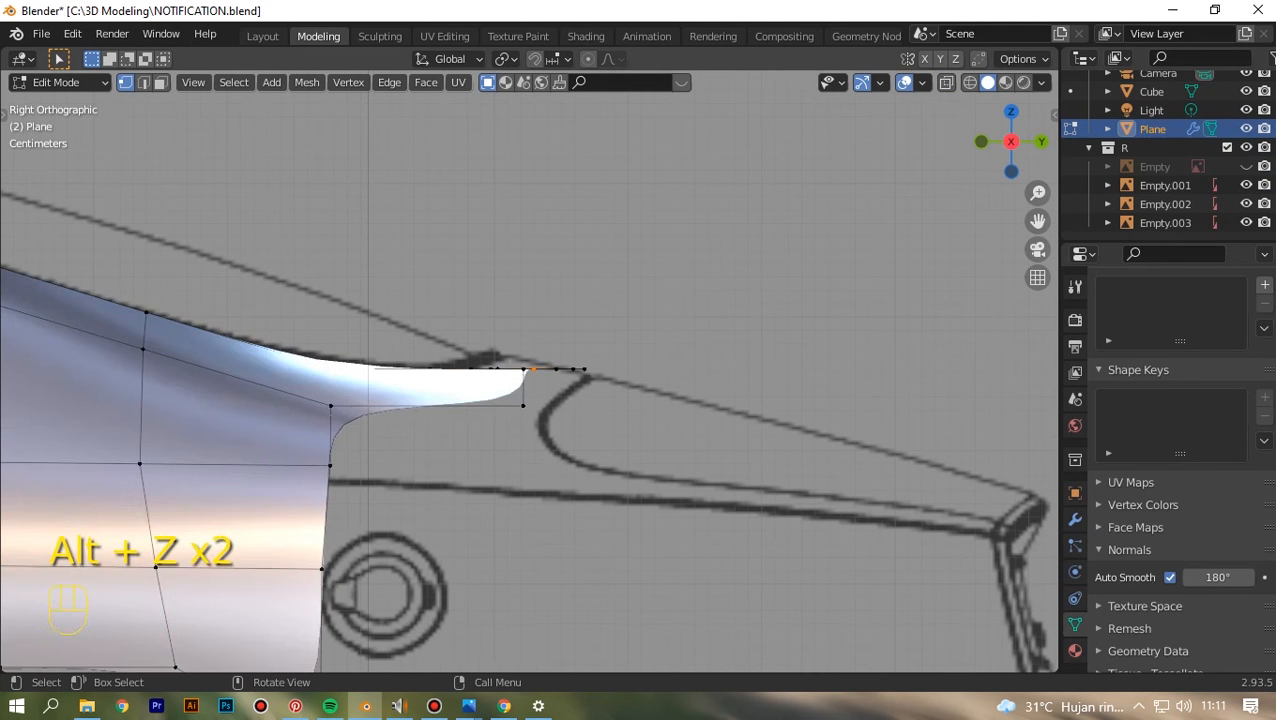
scroll(529, 371, "up", 3)
key("alt+z")
scroll(529, 371, "down", 2)
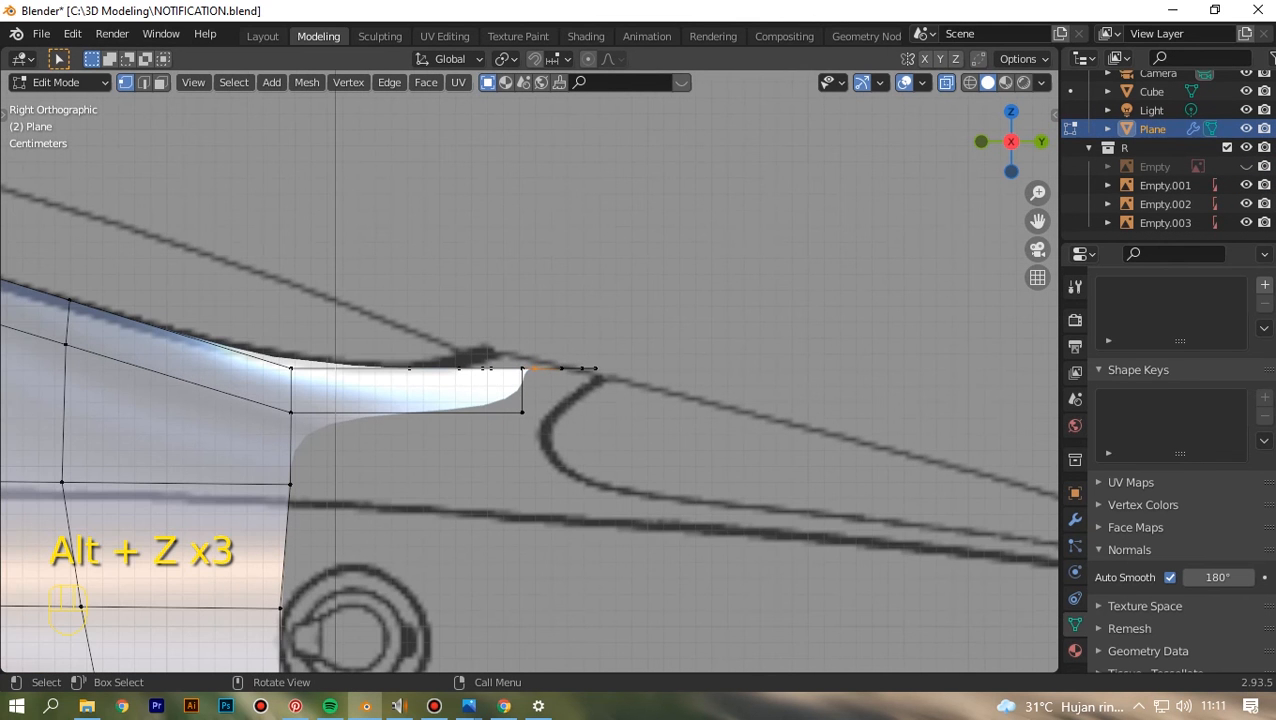
- Select the strip's three innermost cross edges in the top view and raise them about 0.005 m along Z in the side view
key("KP_7")
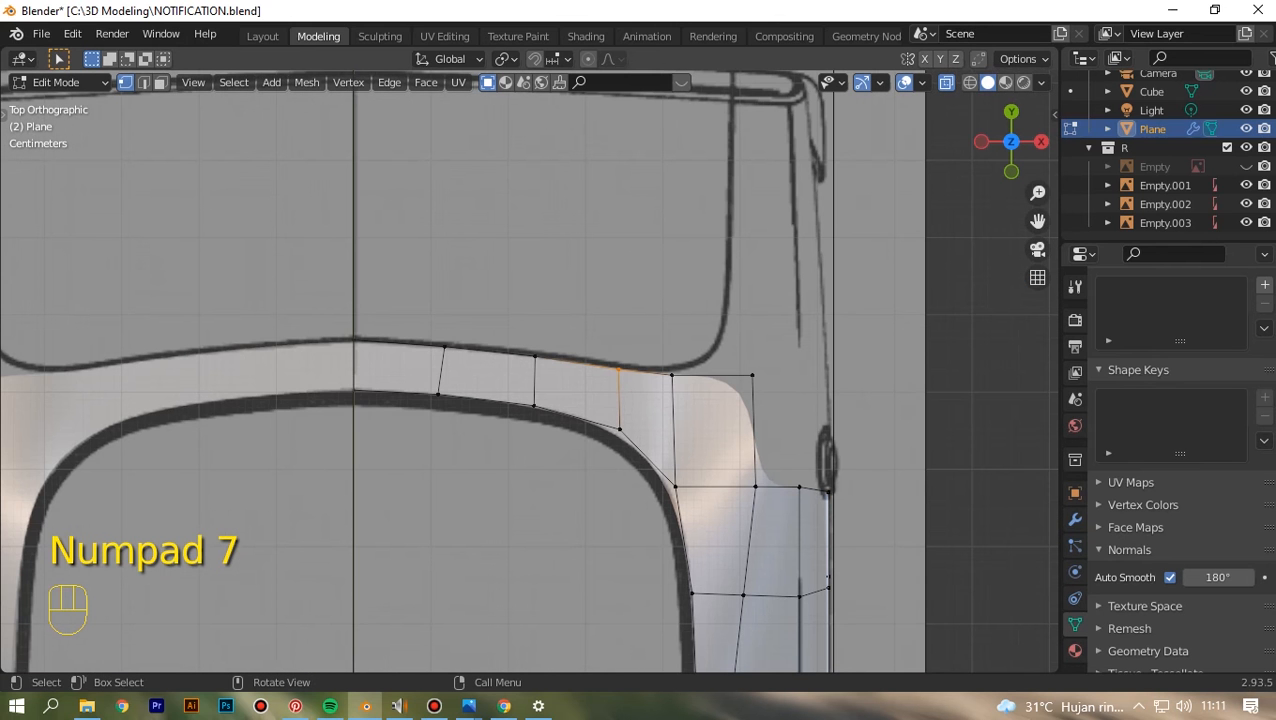
left_click_drag(322, 318, 590, 592)
key("KP_3")
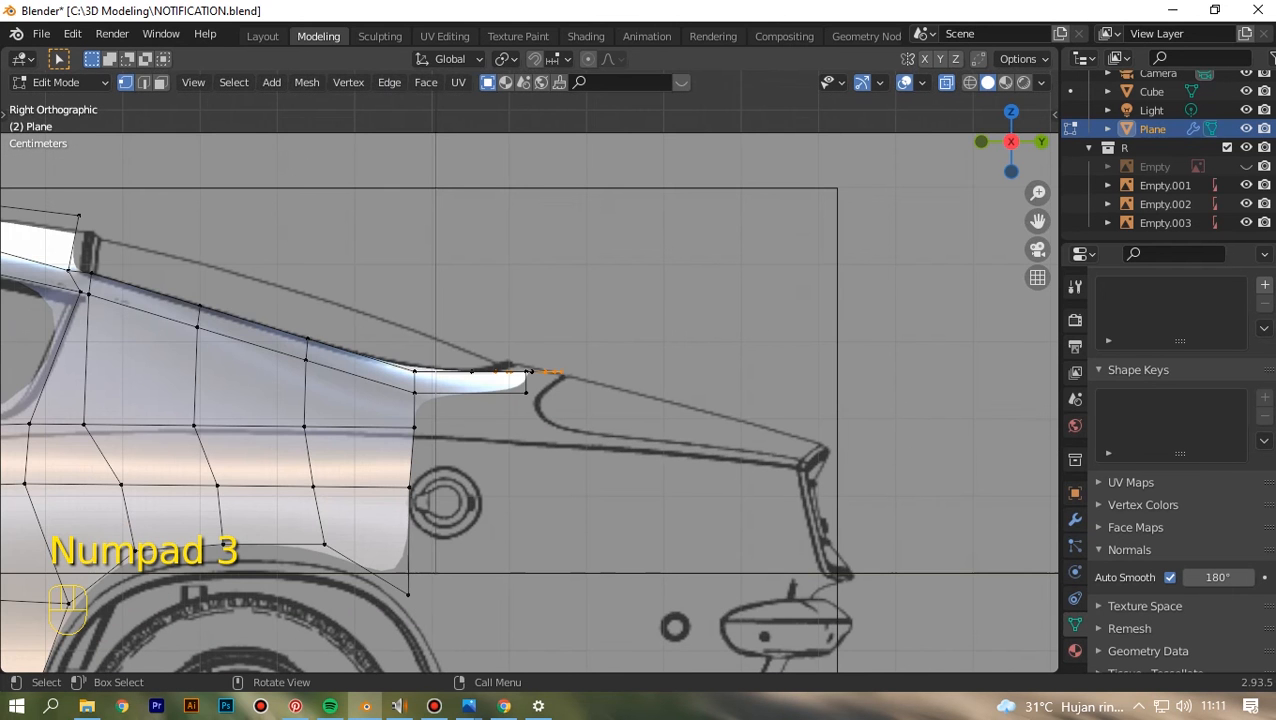
scroll(532, 372, "up", 5)
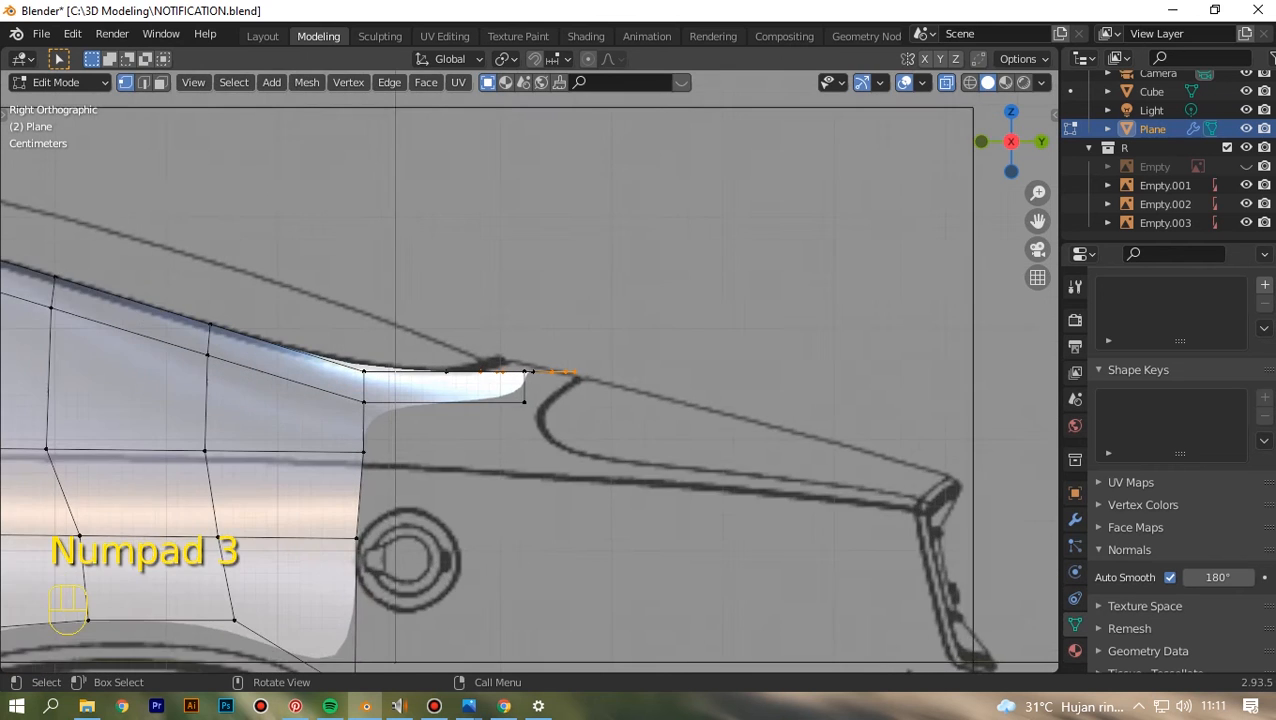
key("g")
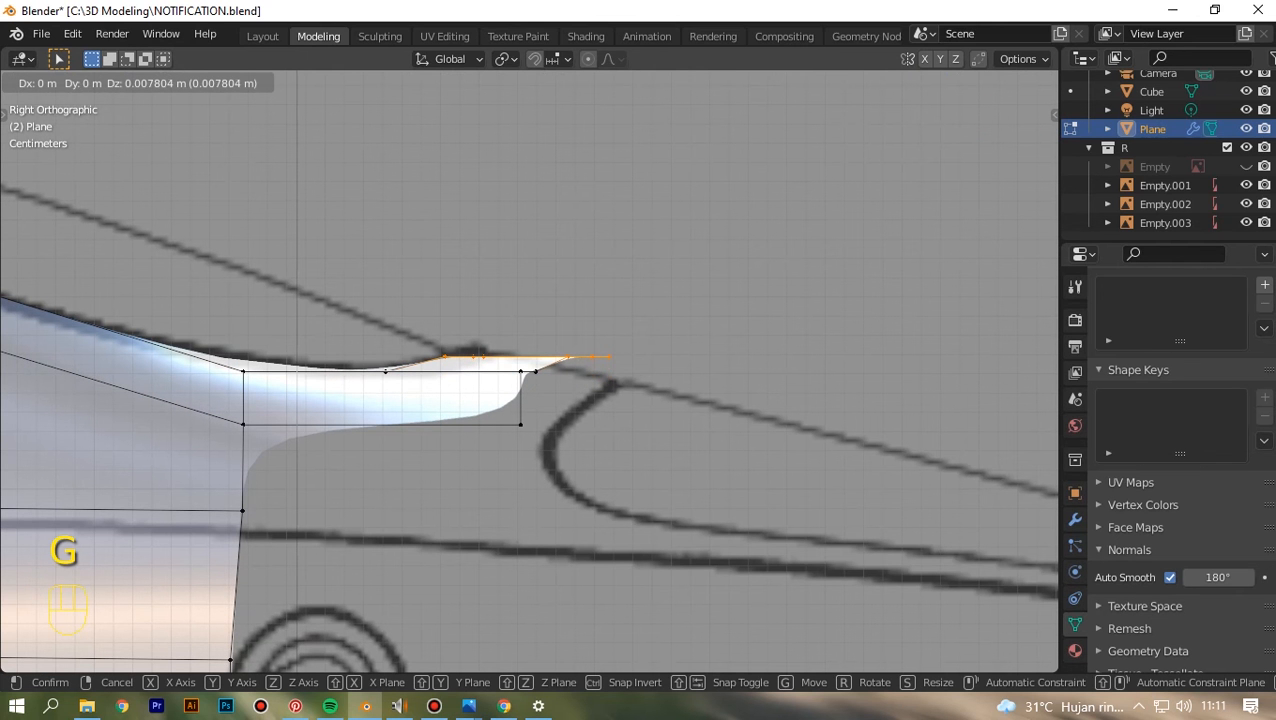
left_click(532, 362)
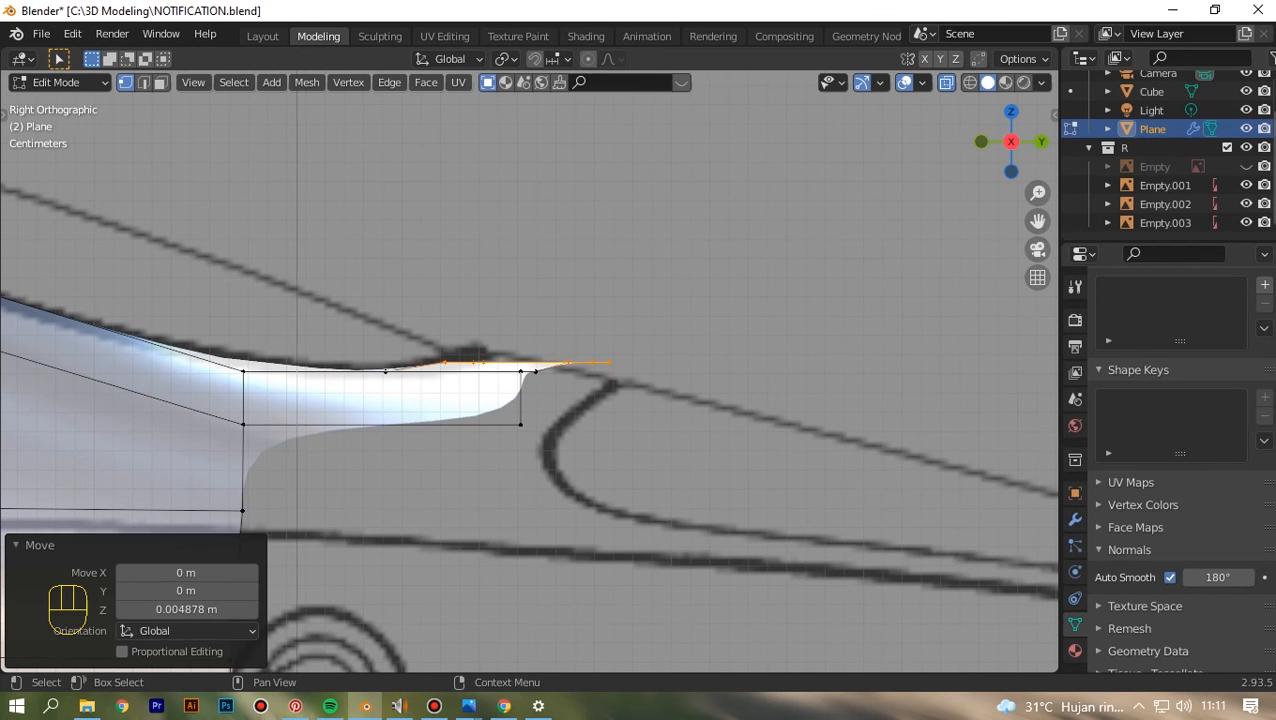
- Select only the two cross edges nearest the car's centre and raise them about 0.004 m in the side view
left_click_drag(1011, 142, 998, 199)
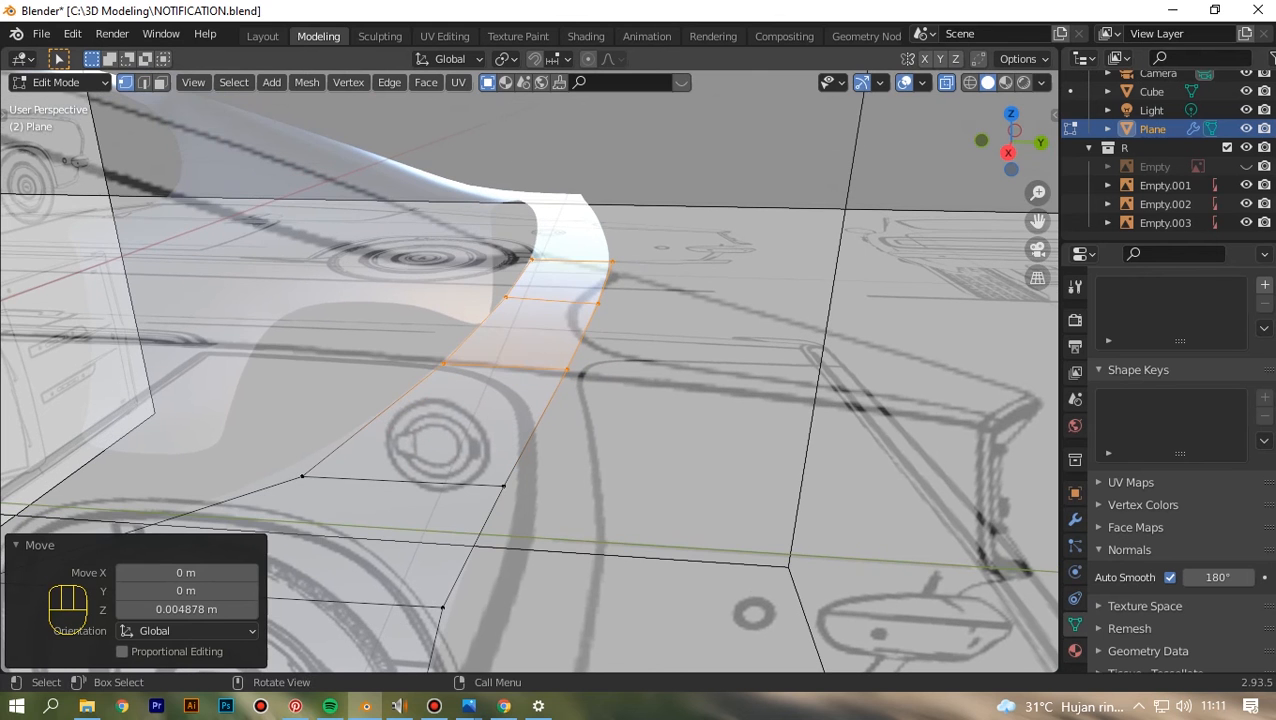
left_click_drag(486, 243, 640, 322)
key("KP_1")
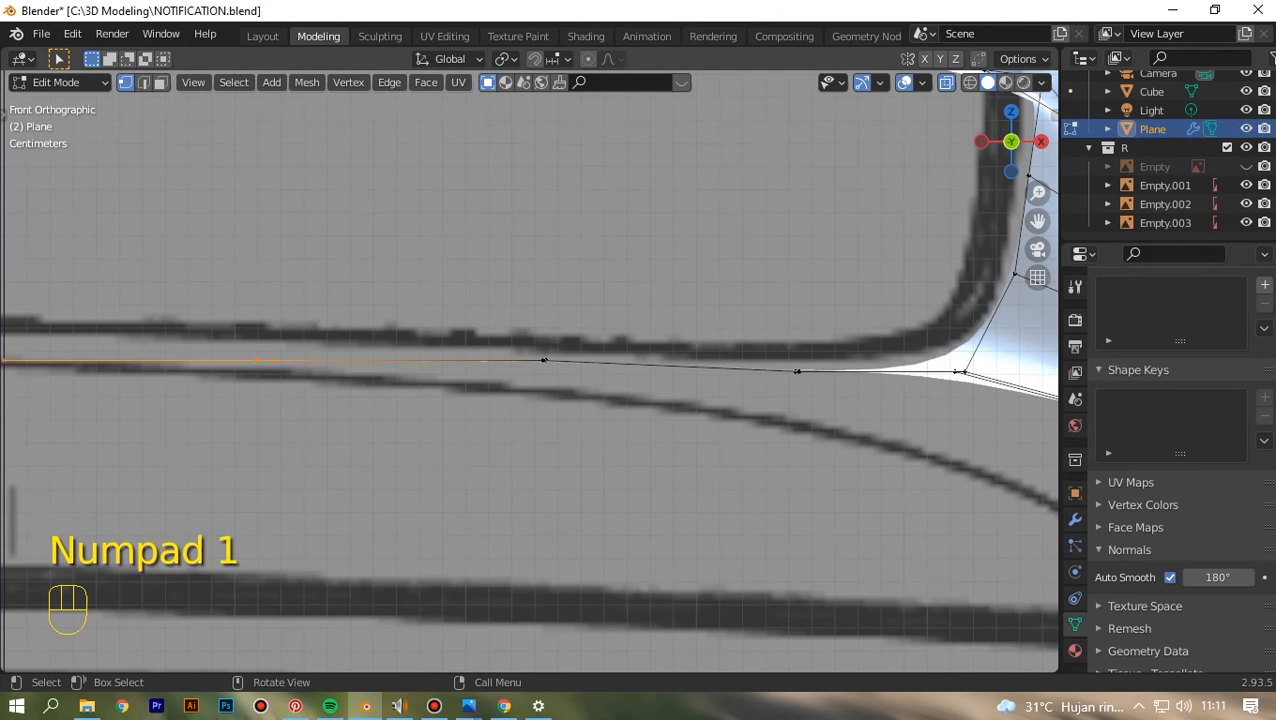
key("KP_3")
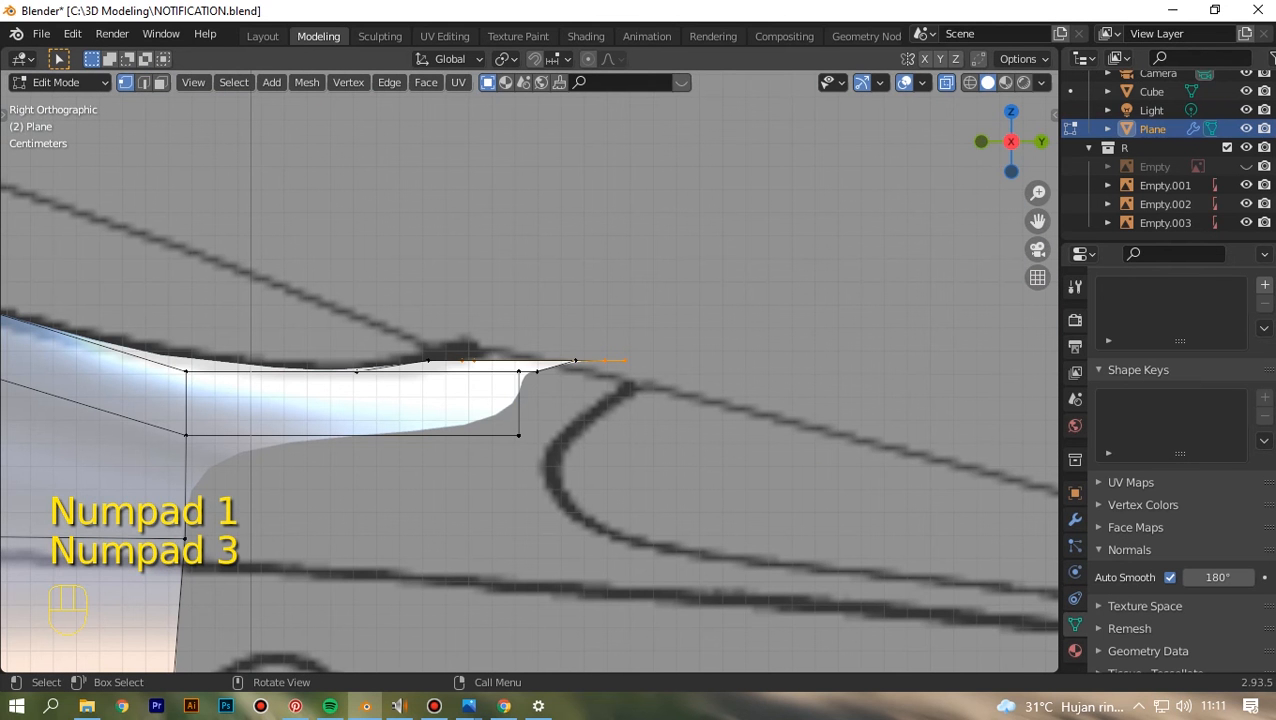
key("g")
left_click(600, 345)
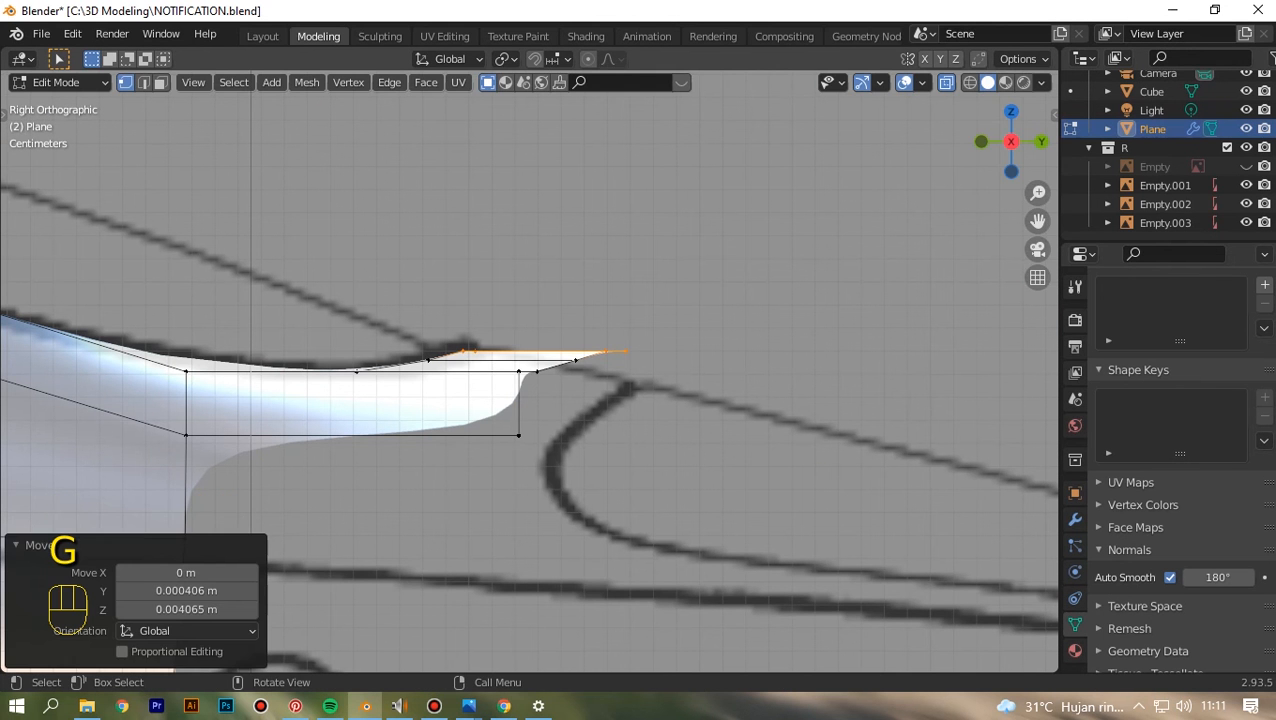
- Raise the centre cross edge of the strip about 0.002 m in the side view to meet the blueprint's rear window line
left_click_drag(1005, 141, 996, 215)
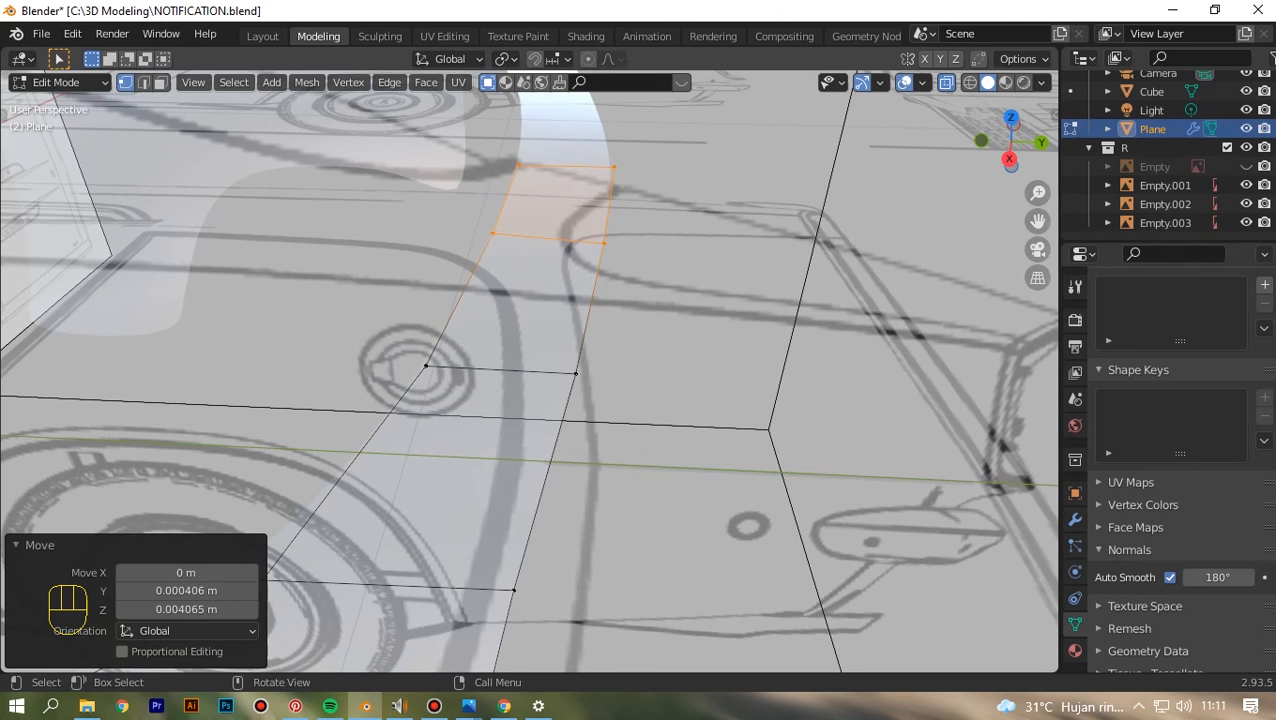
key("KP_1")
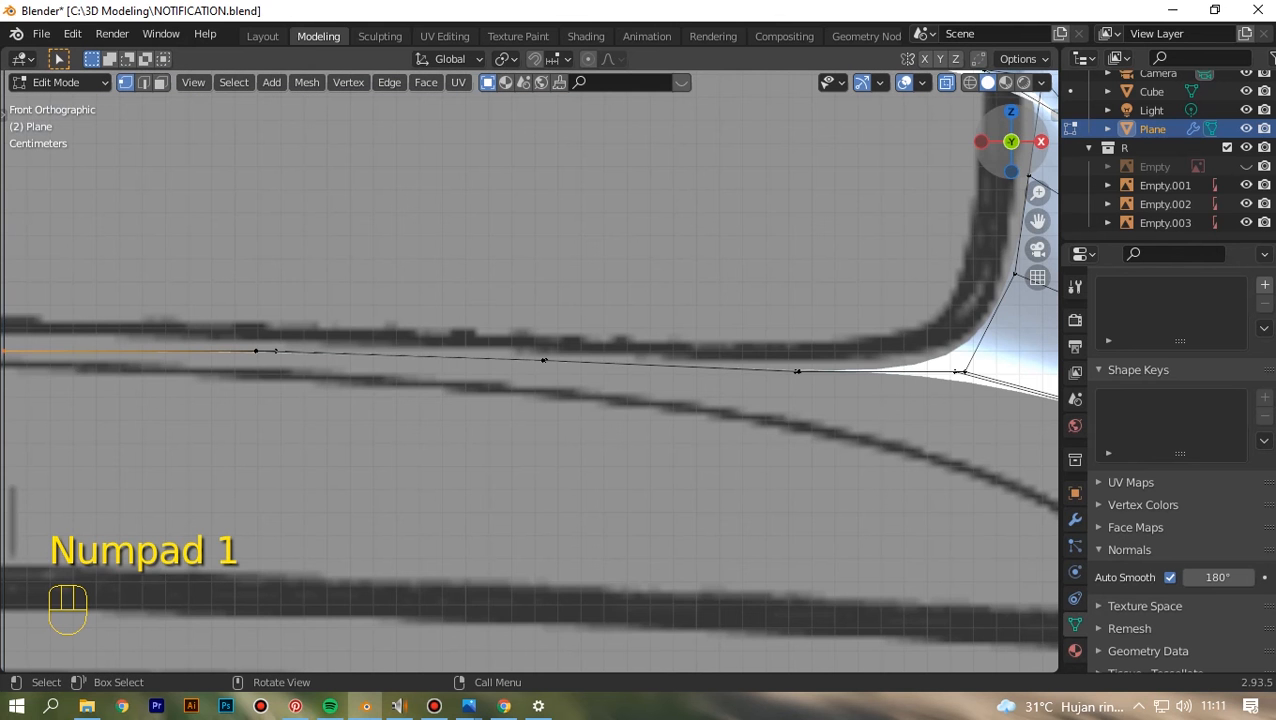
left_click(1041, 141)
scroll(530, 370, "up", 4)
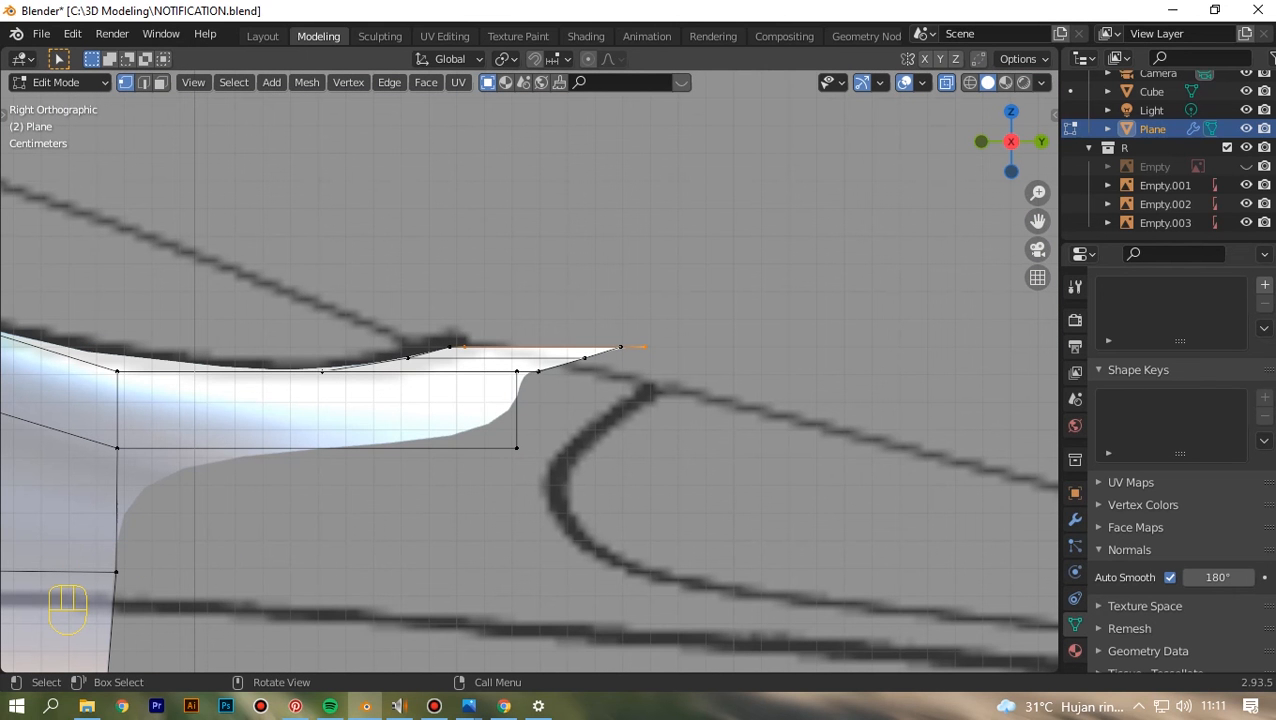
key("g")
left_click(472, 341)
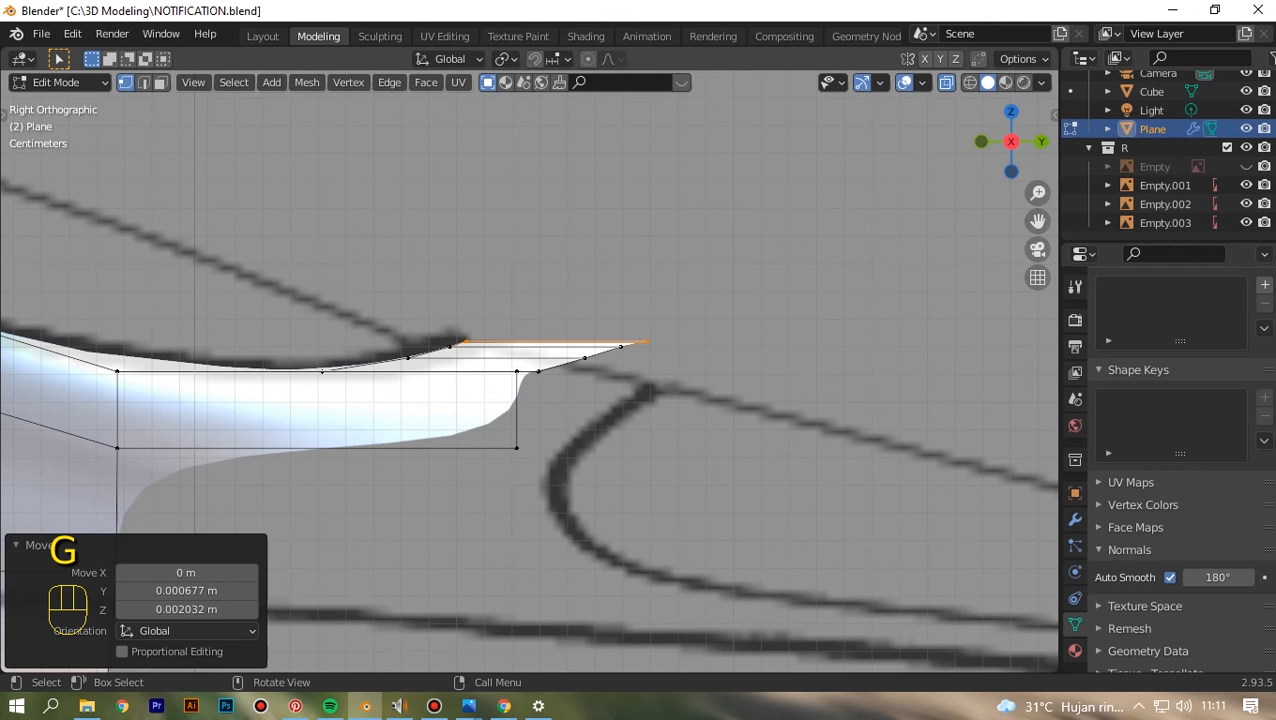
- Try to lower the upper vertices at the strip's outer rear corner in the side view, and undo the move
left_click_drag(503, 370, 503, 370)
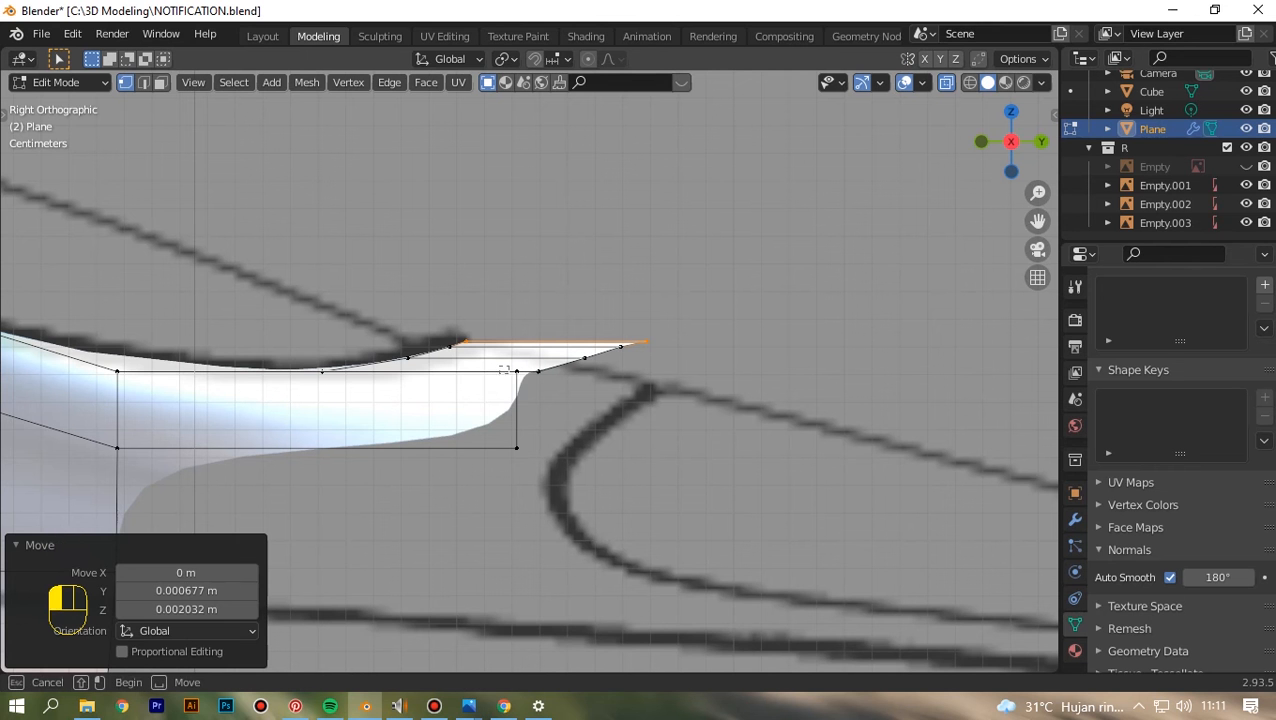
left_click_drag(549, 408, 550, 409)
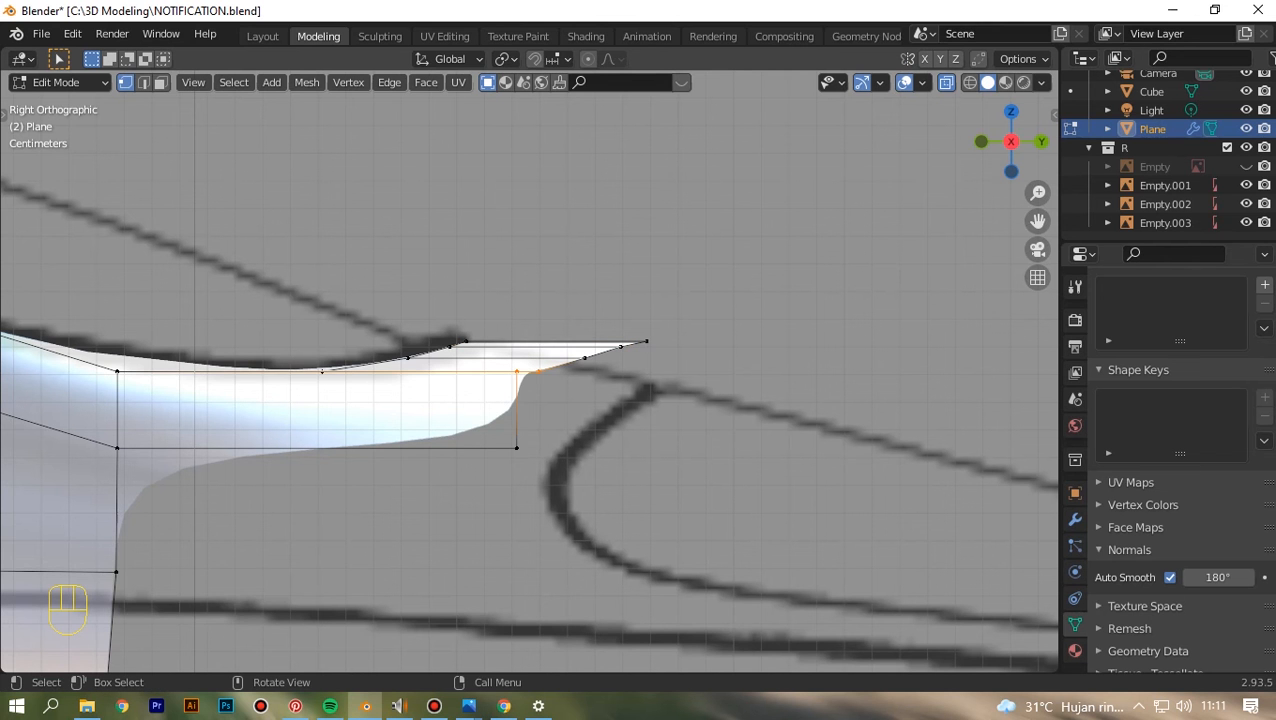
key("g")
left_click(550, 440)
key("ctrl+z")
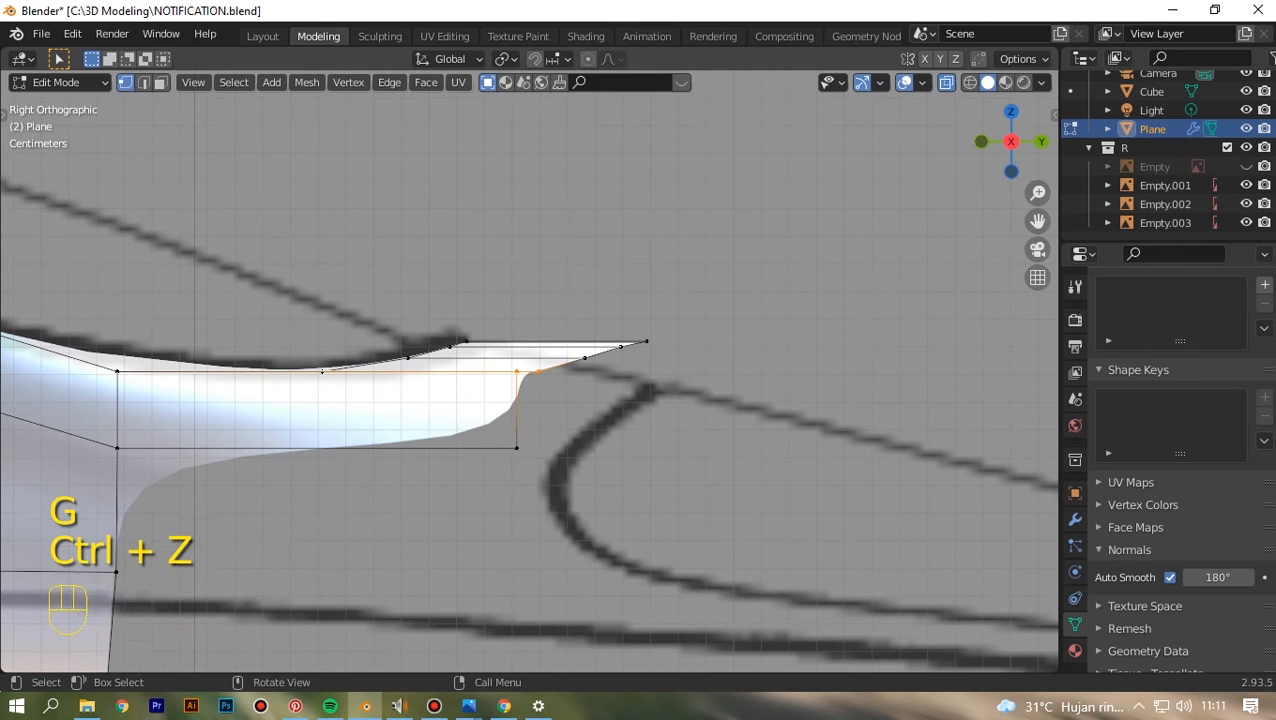
- Lower the strip's outer rear corner vertices, including the bottom one, and the adjacent rear-edge vertex to follow the blueprint's curved line
left_click_drag(498, 350, 541, 473, "shift")
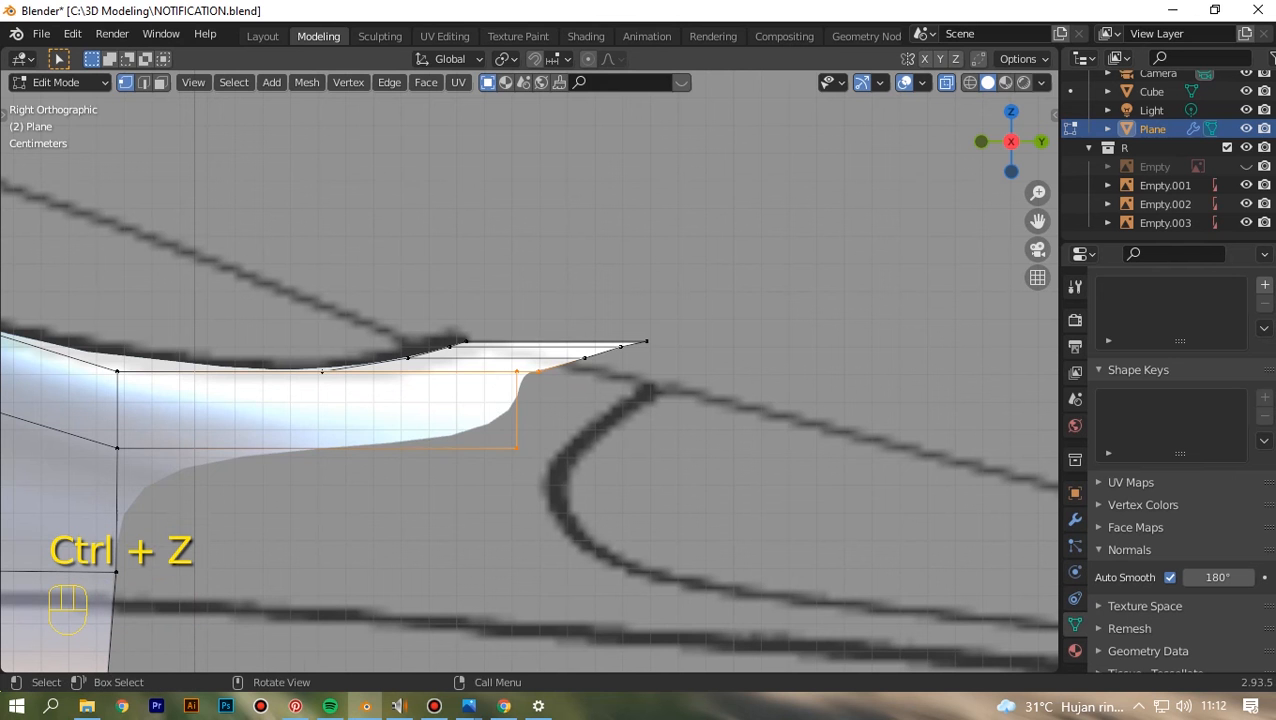
key("g")
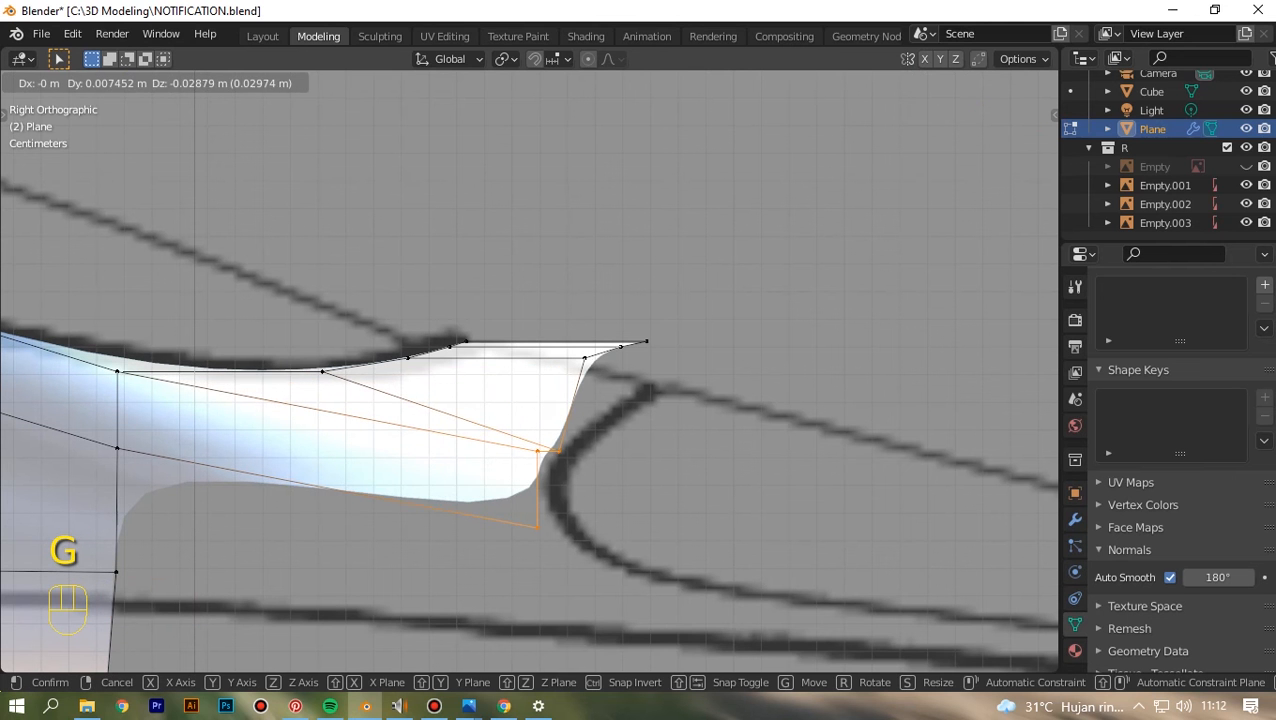
left_click(566, 546)
left_click_drag(567, 338, 602, 376)
key("g")
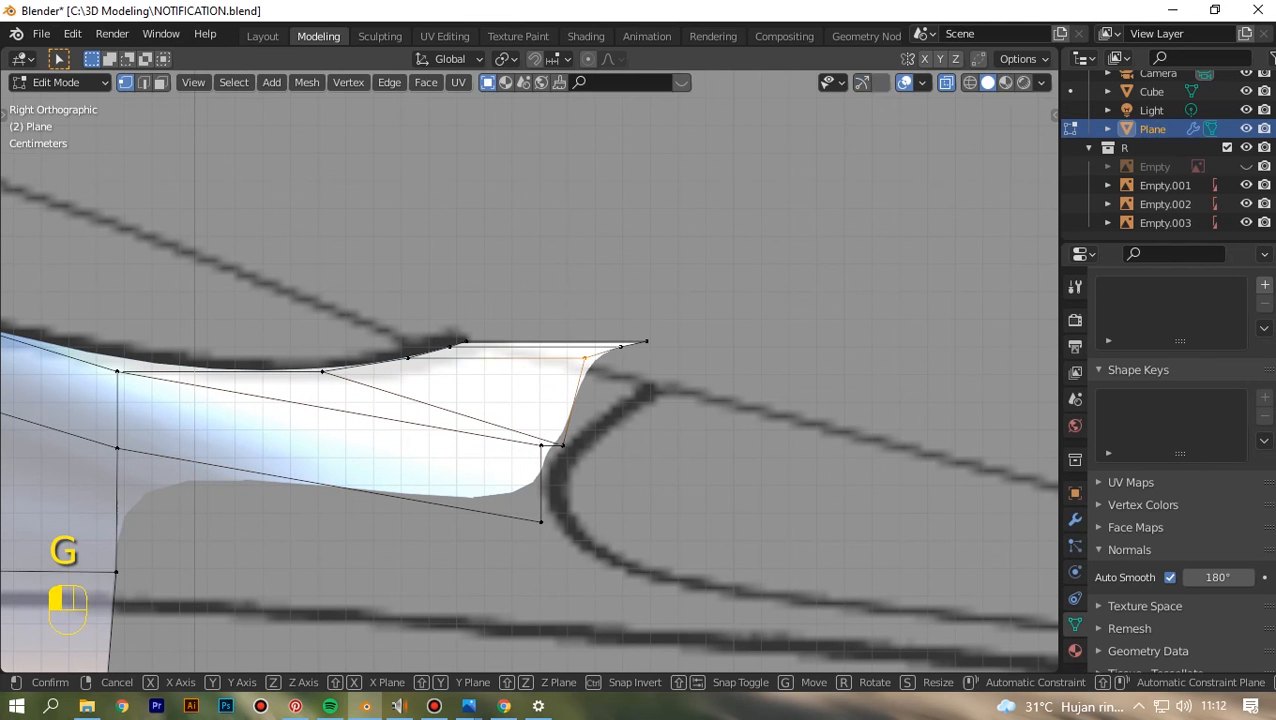
left_click(622, 420)
- Try to lower the two remaining rear-edge vertices together in the side view, and undo the move
left_click_drag(598, 322, 665, 419)
key("g")
left_click(661, 445)
key("ctrl+z")
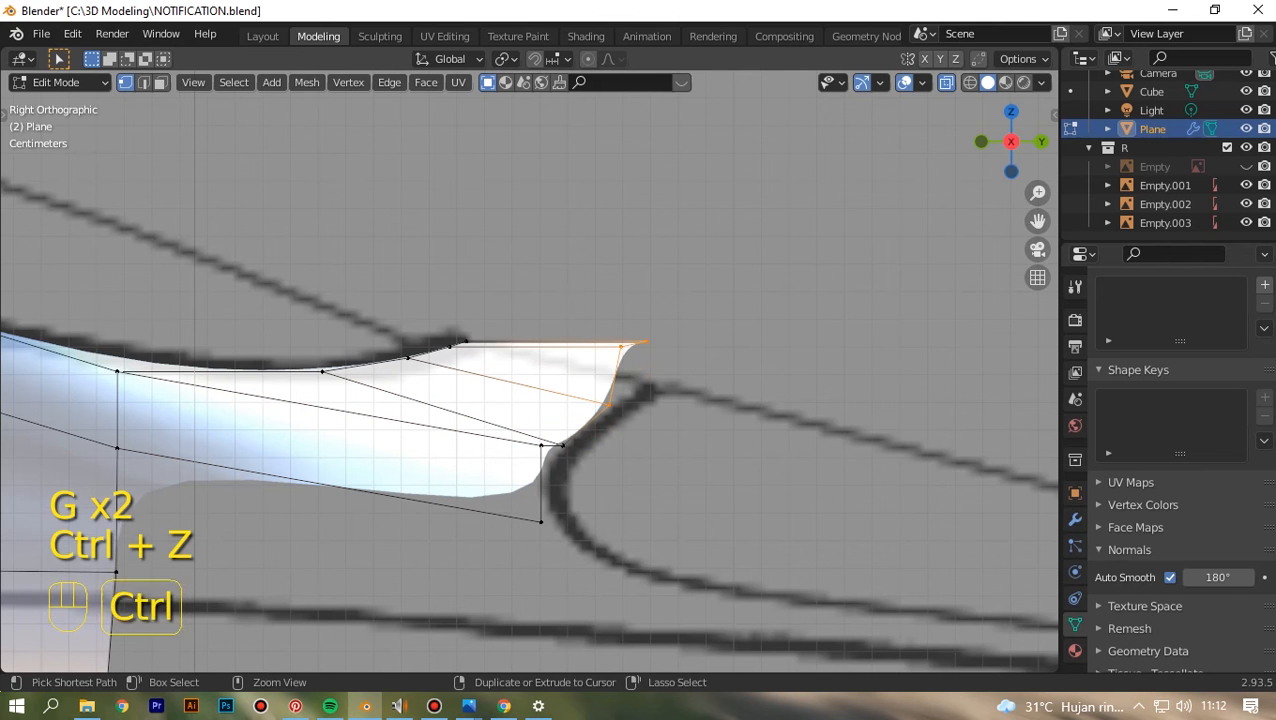
- Move only the rear-edge vertex next to the centre about 0.015 m down and slightly rearward onto the blueprint curve
left_click_drag(603, 330, 633, 363)
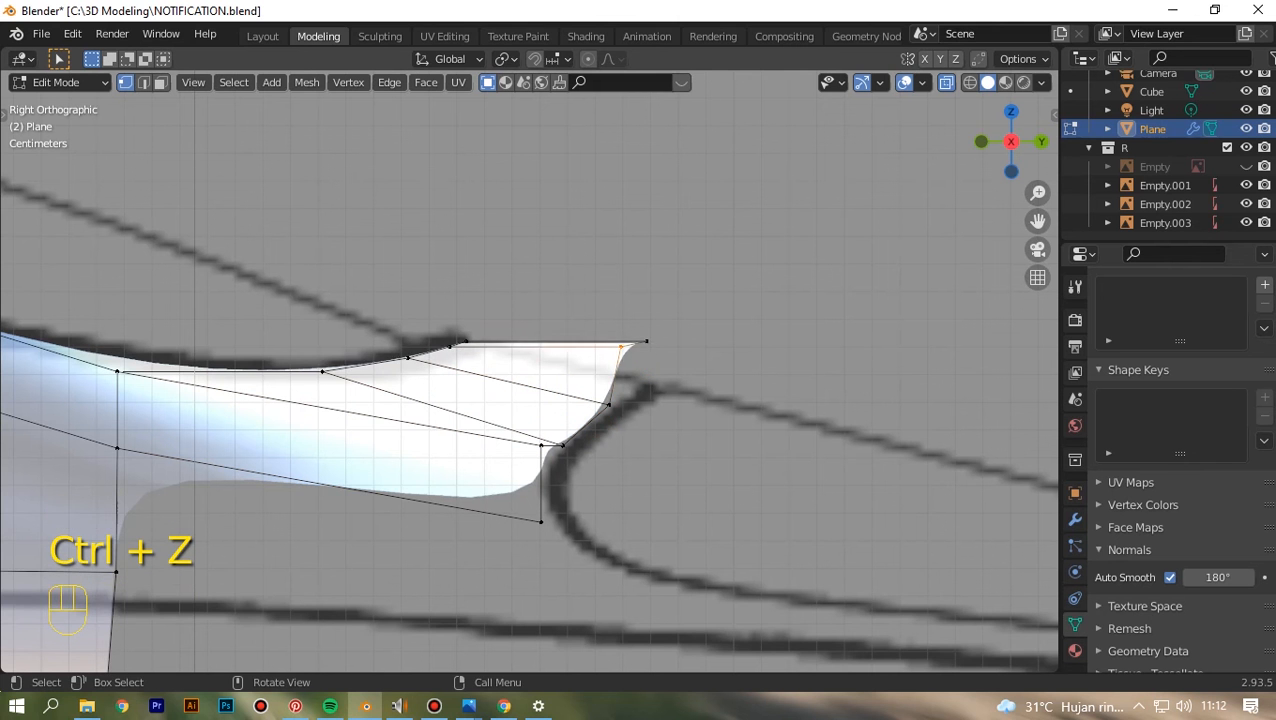
scroll(633, 363, "up", 1)
key("g")
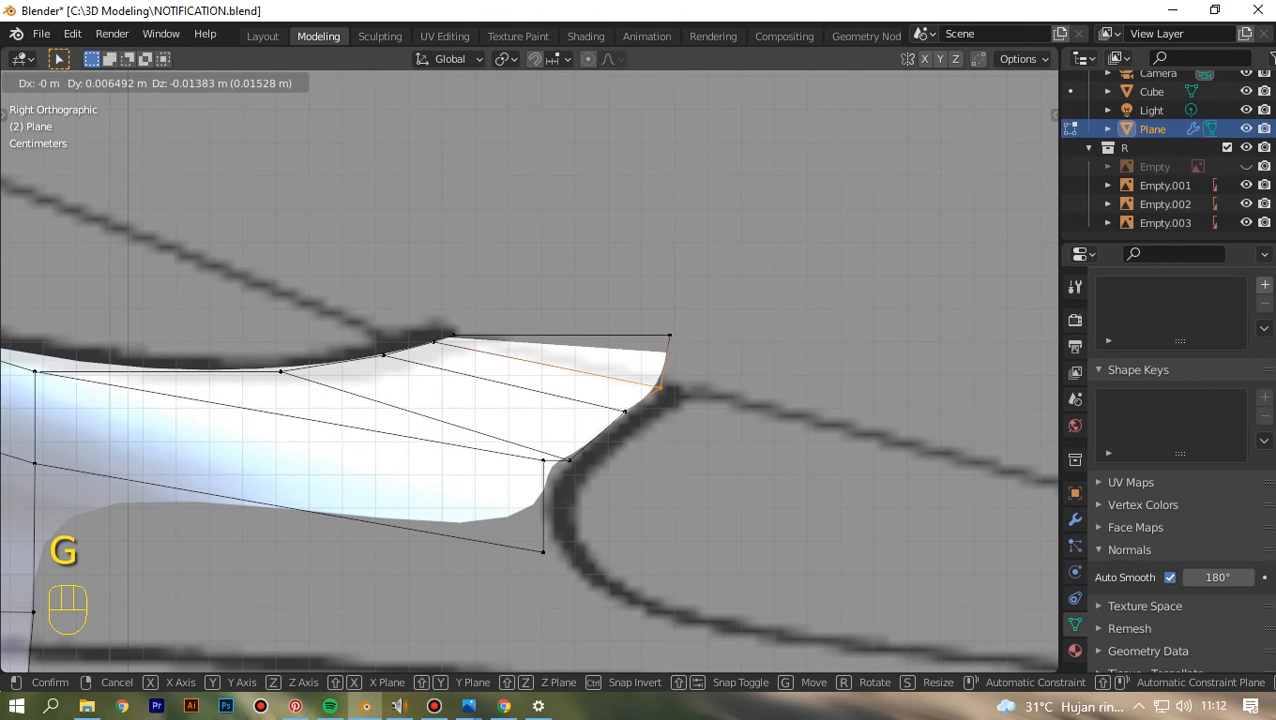
left_click(655, 408)
- Lower the centre rear-edge vertex about 0.013 m onto the top of the blueprint curve, and return to Object Mode
left_click_drag(620, 302, 715, 380)
key("g")
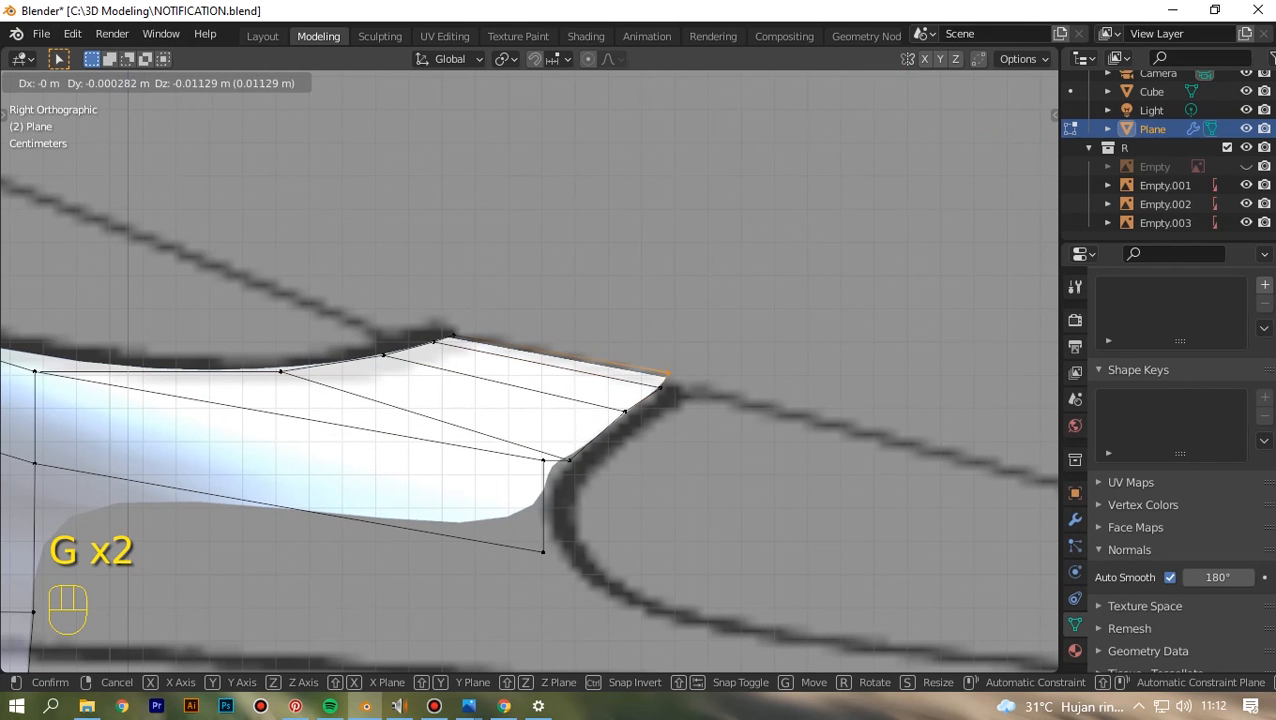
left_click(672, 380)
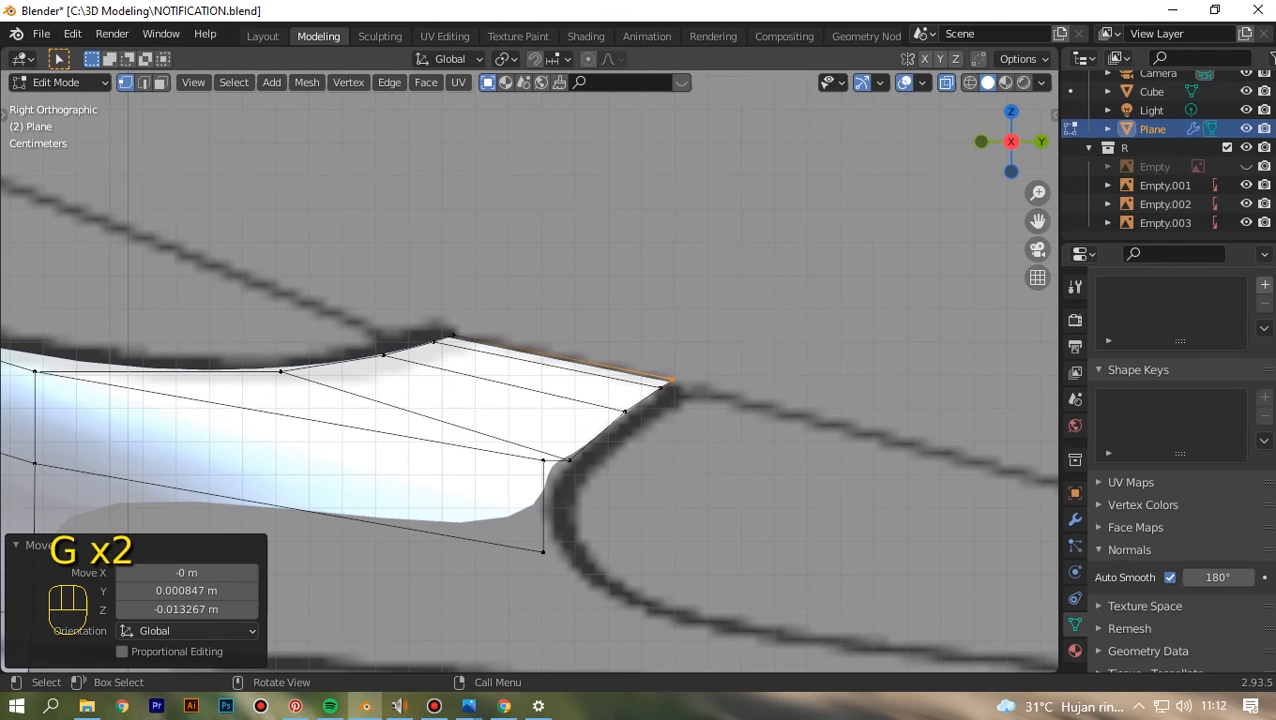
scroll(672, 380, "down", 5)
key("Tab")
scroll(672, 380, "down", 4)
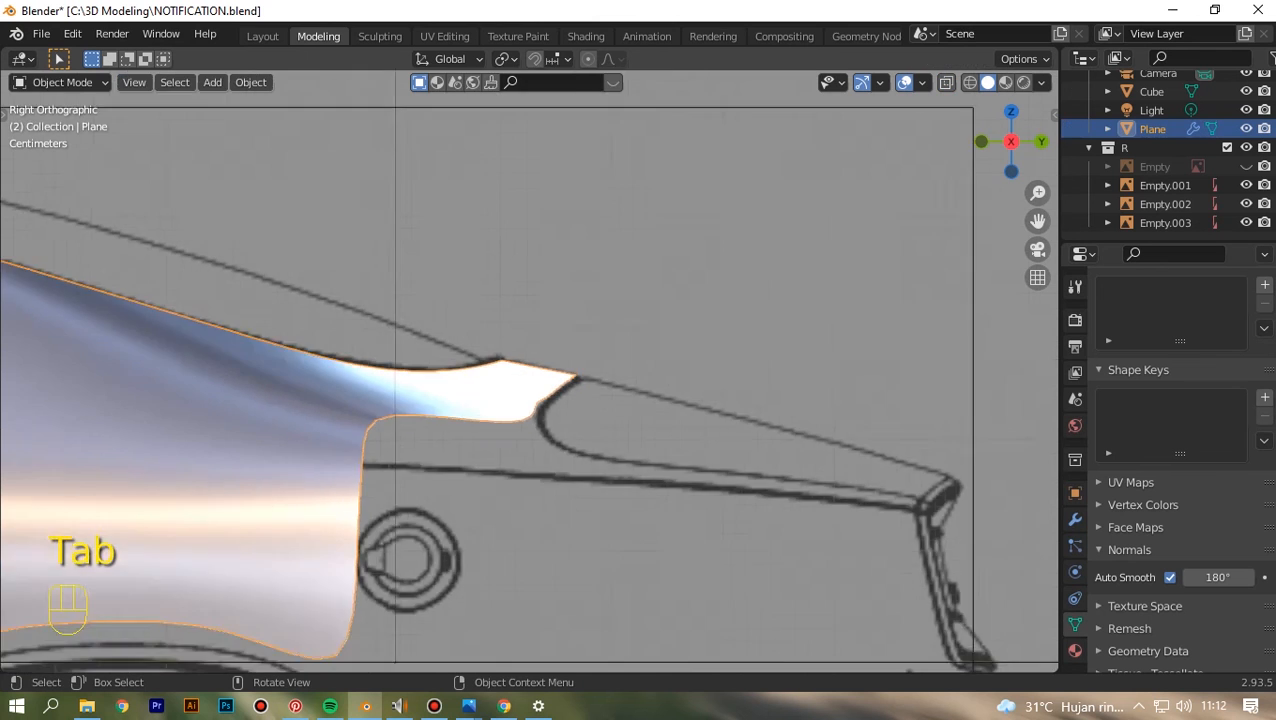
- Move the strip's two outer rear corner vertices together about 0.010 m down and 0.001 m rearward to follow the side blueprint's curve
left_click_drag(1008, 142, 1010, 225)
key("KP_1")
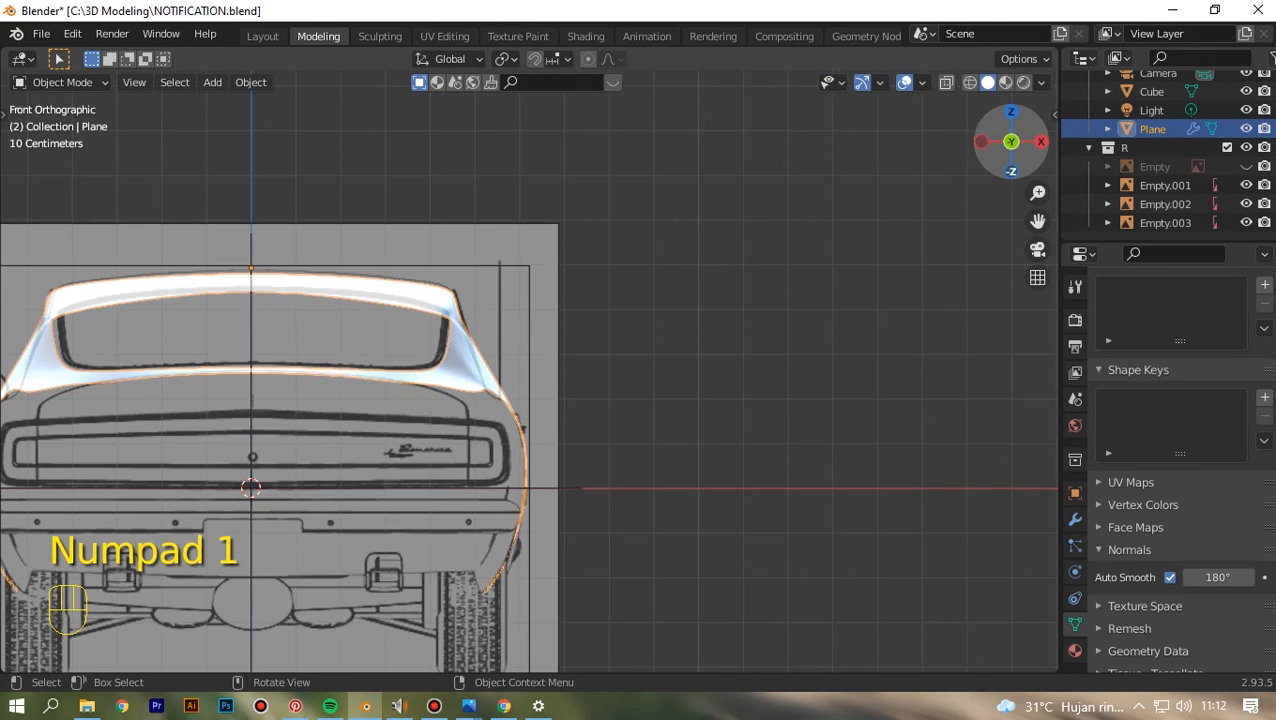
key("KP_3")
scroll(530, 380, "up", 5)
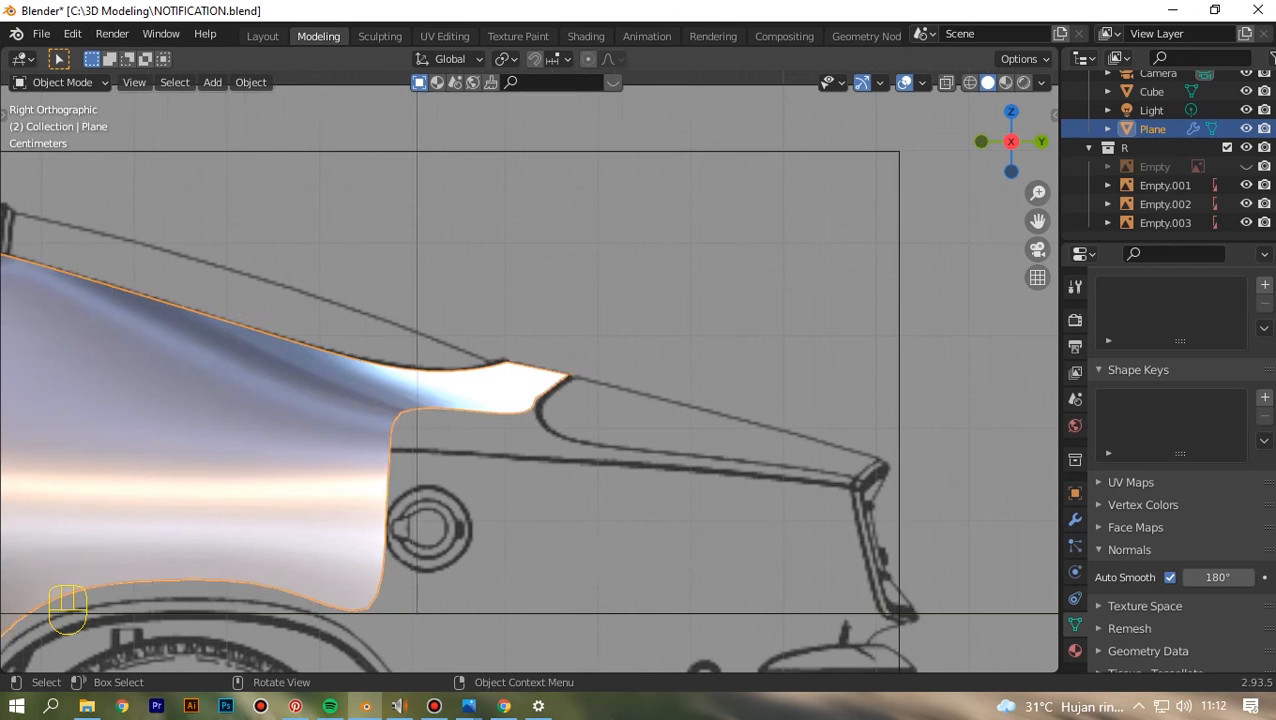
key("Tab")
key("alt+z")
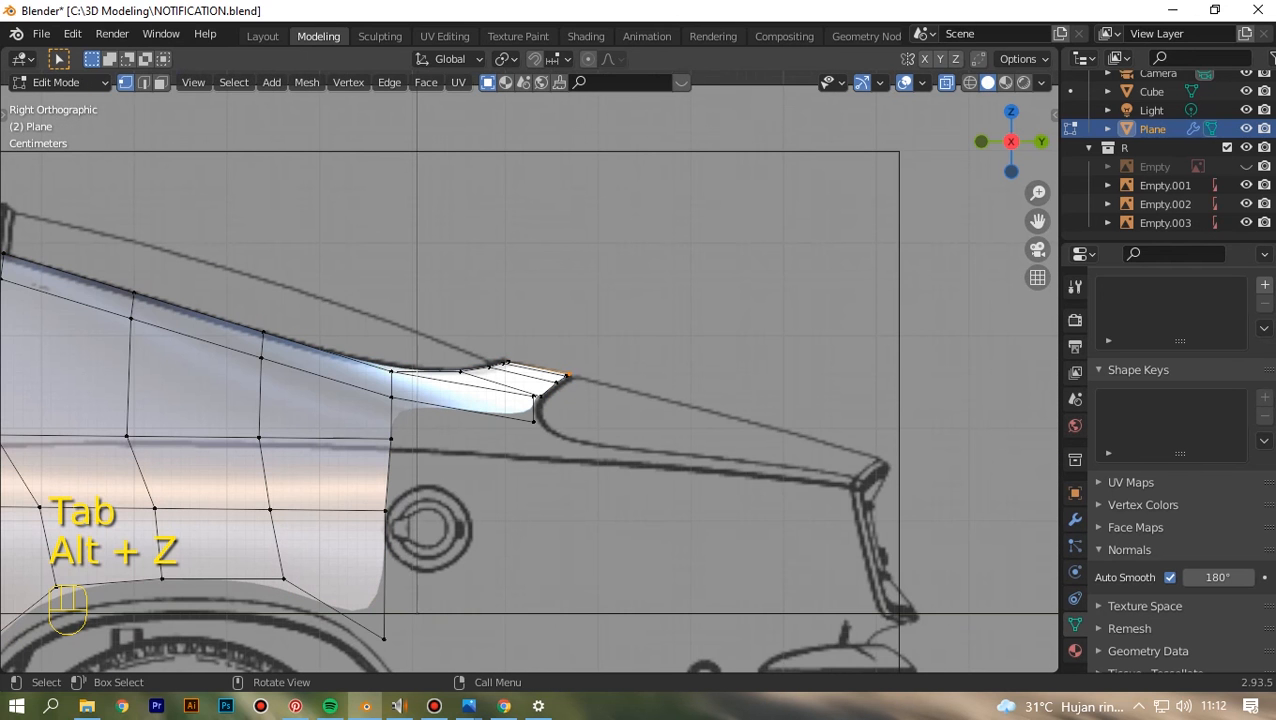
scroll(529, 378, "up", 5)
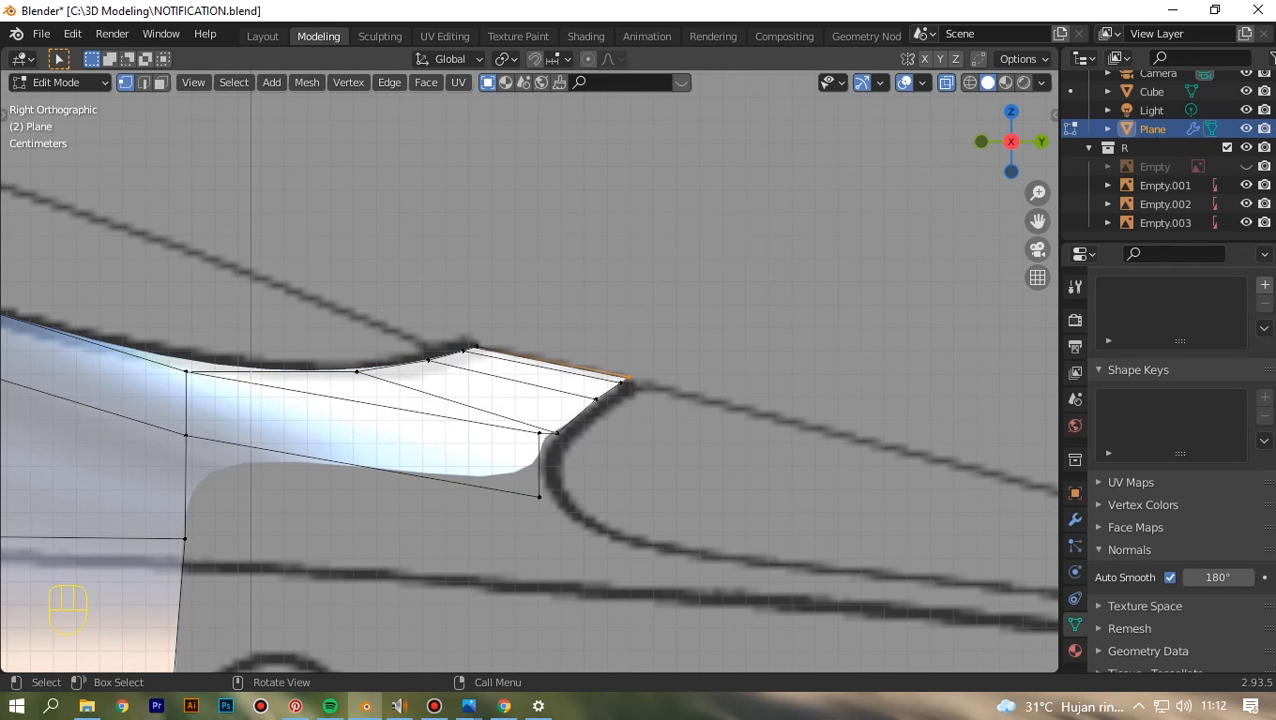
left_click_drag(519, 429, 542, 451)
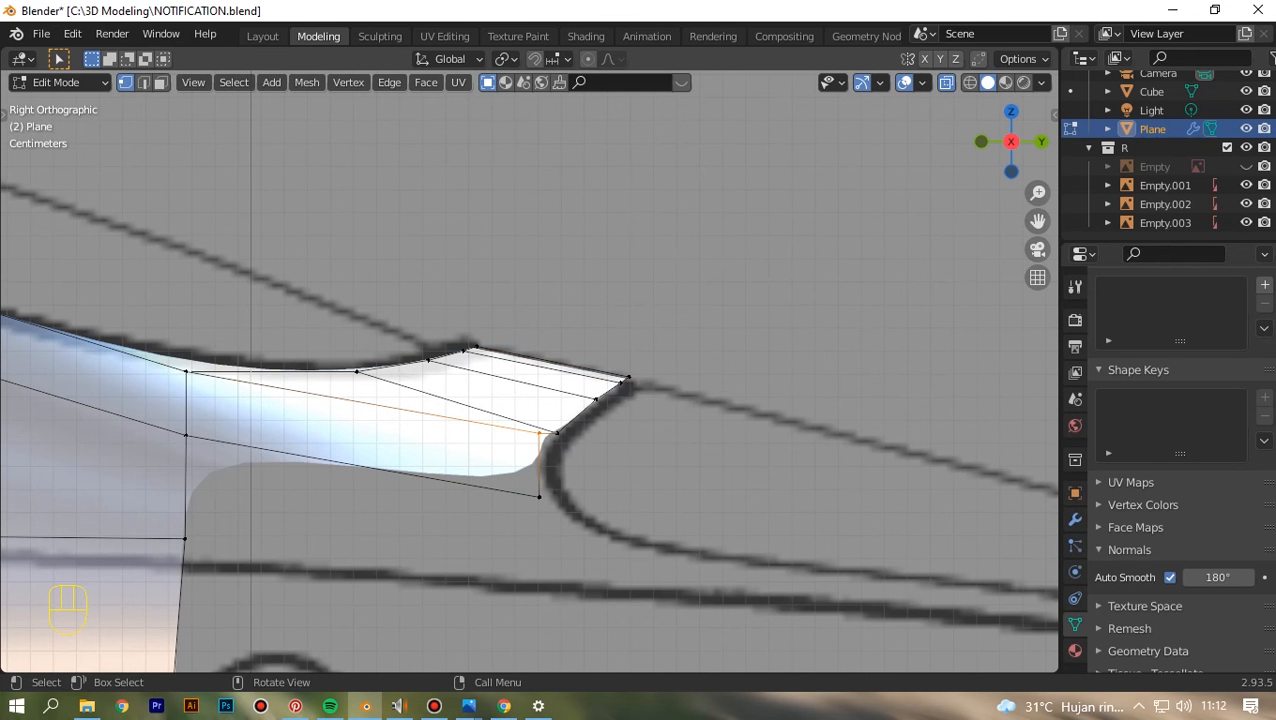
scroll(542, 451, "up", 2)
key("g")
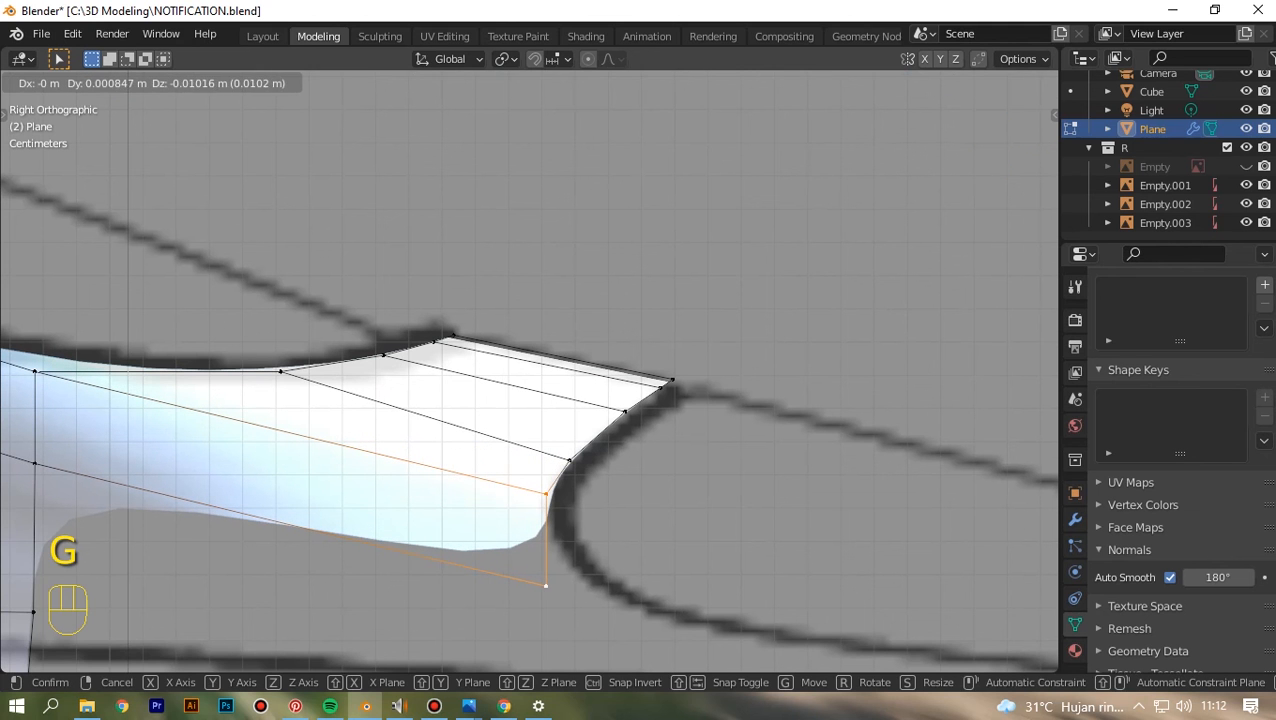
left_click(545, 485)
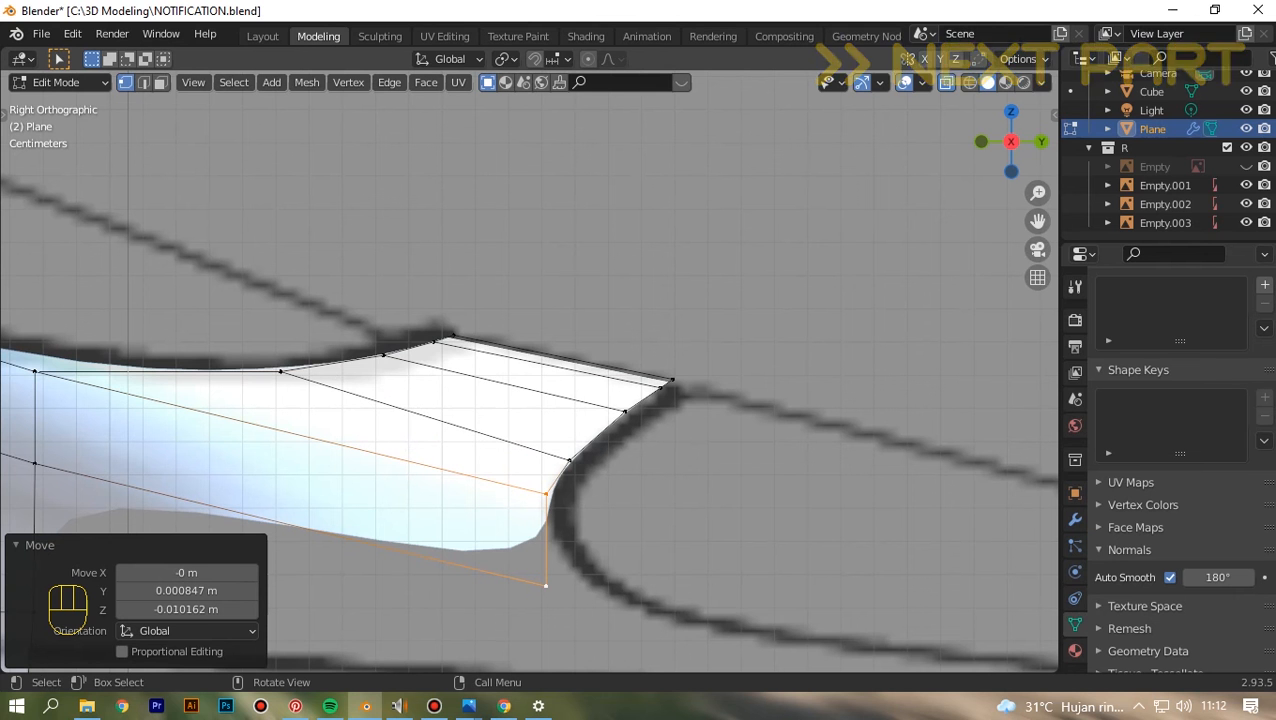
scroll(531, 364, "down", 1)
scroll(525, 370, "down", 1)
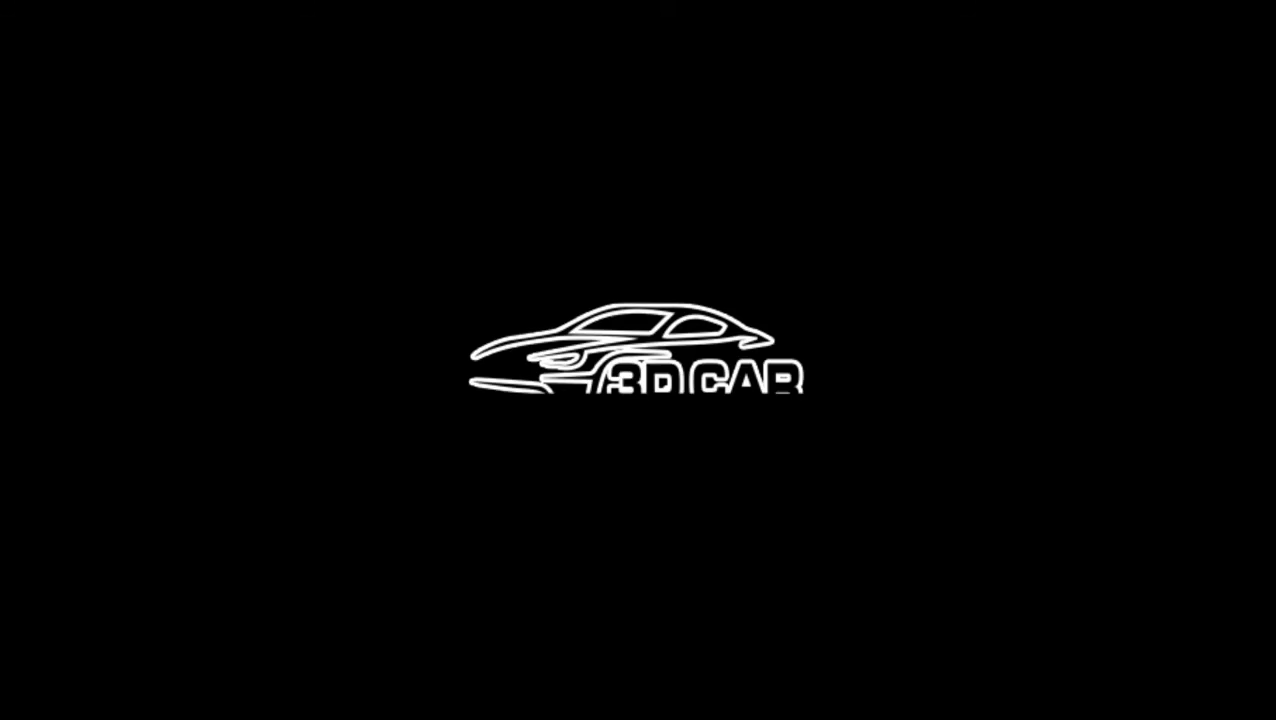